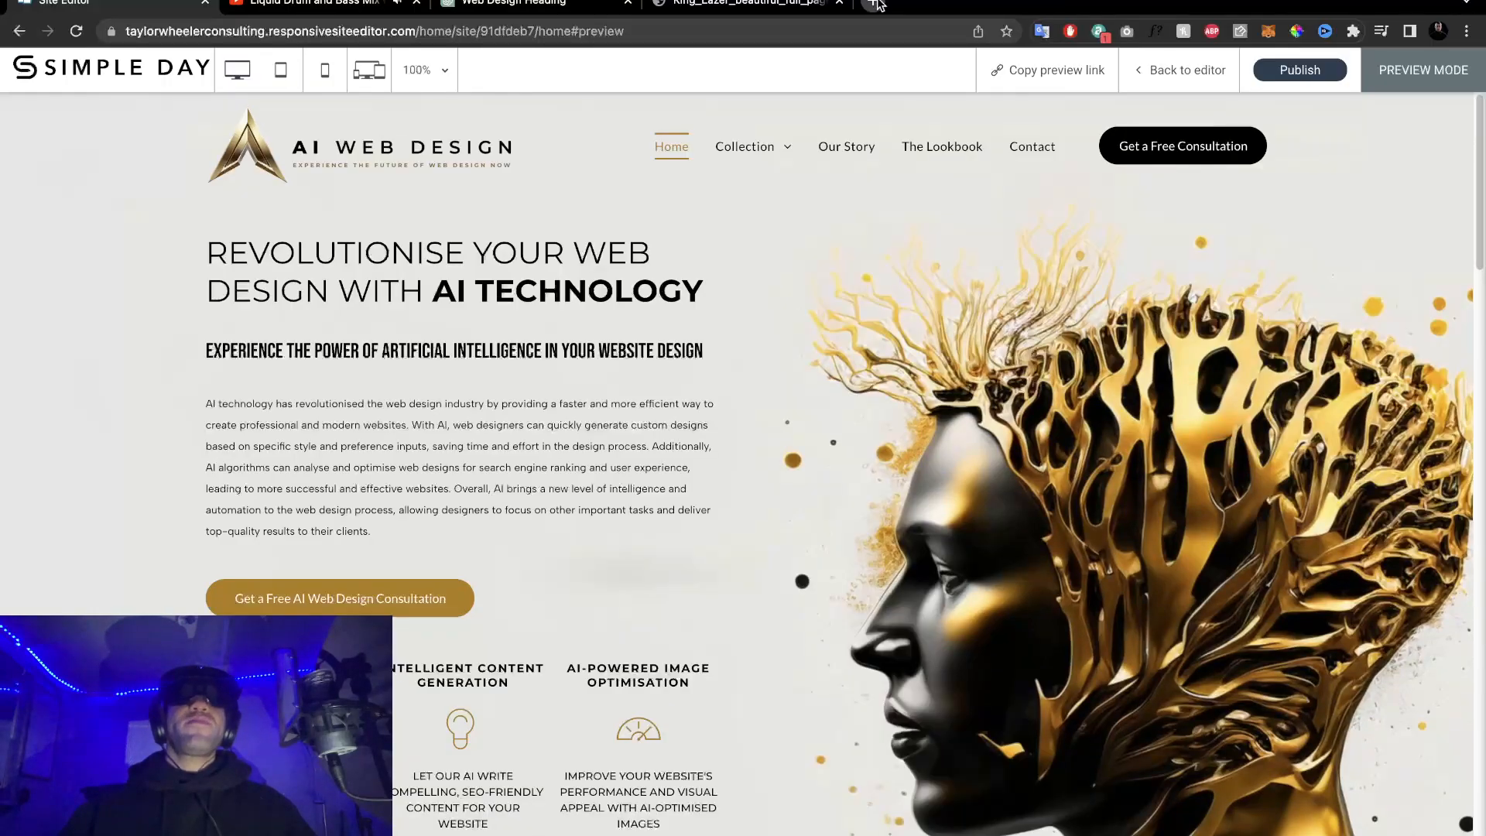
Search Google Images for "13 inch macbook pro" and open the Apple picture of the 13-inch MacBook Pro with M2 chip.
click(880, 5)
text(13 inch macbook)
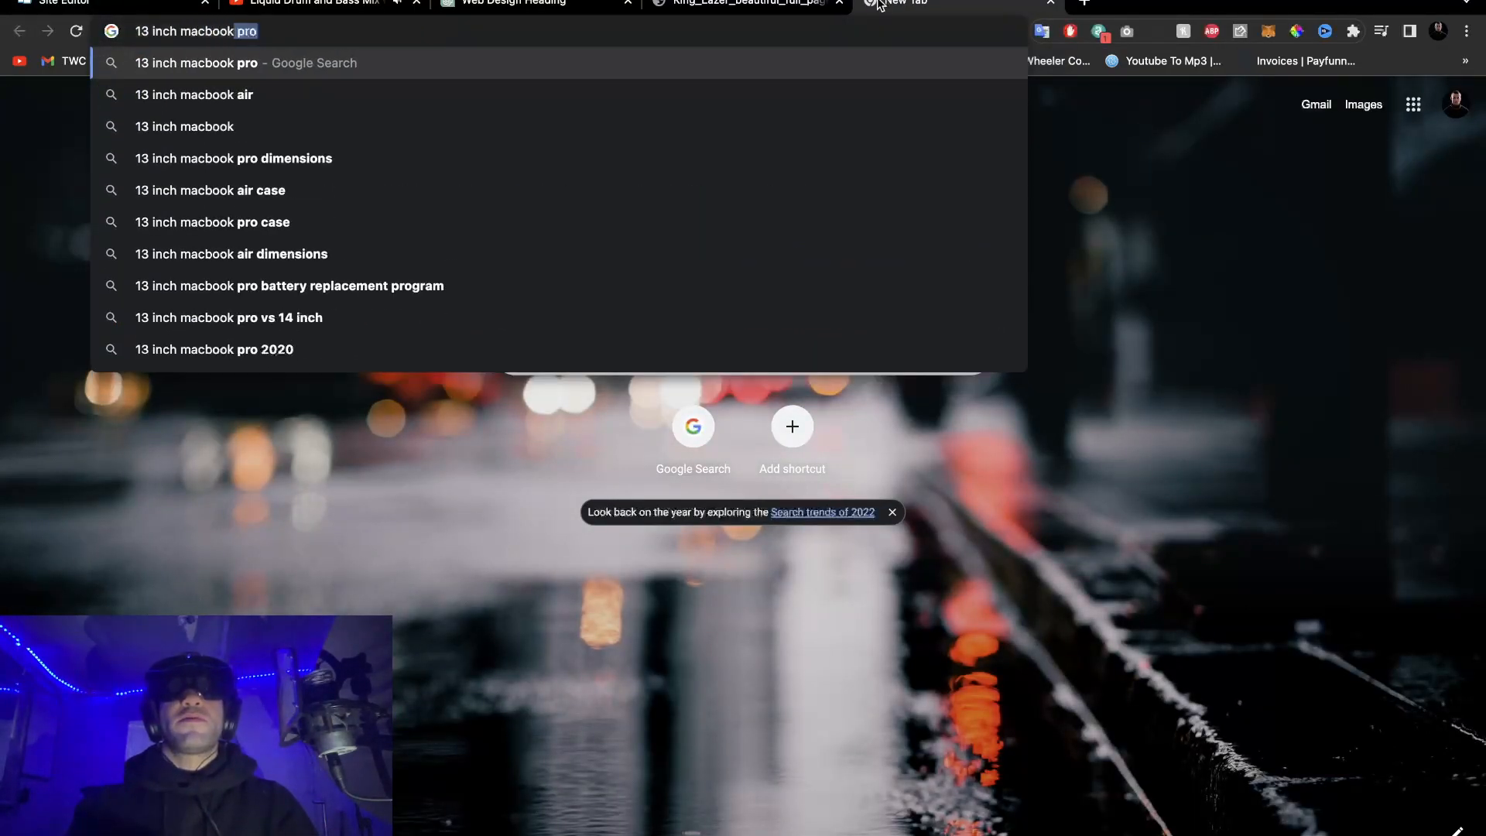
key(Return)
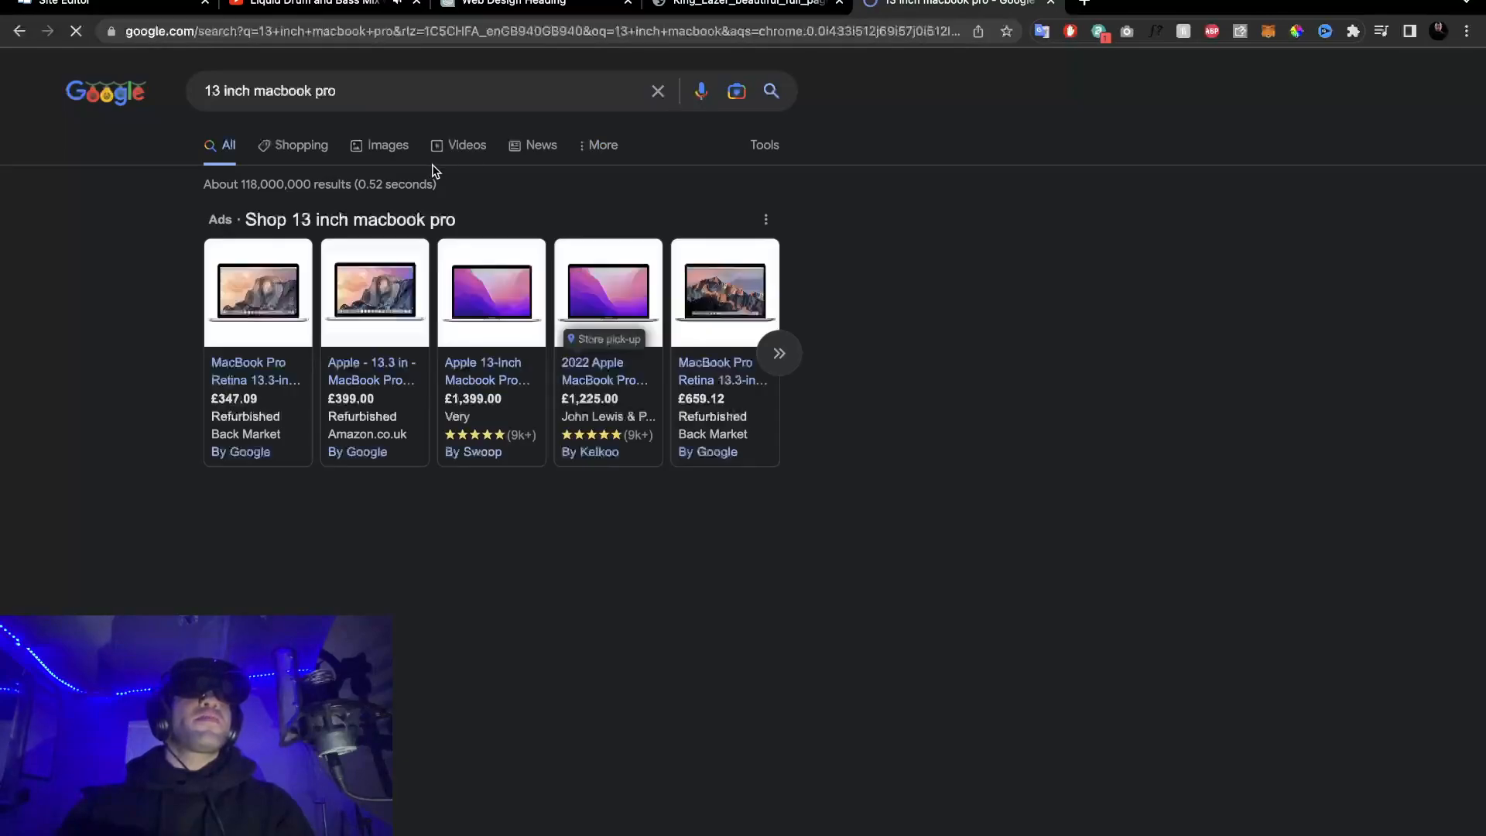
click(396, 101)
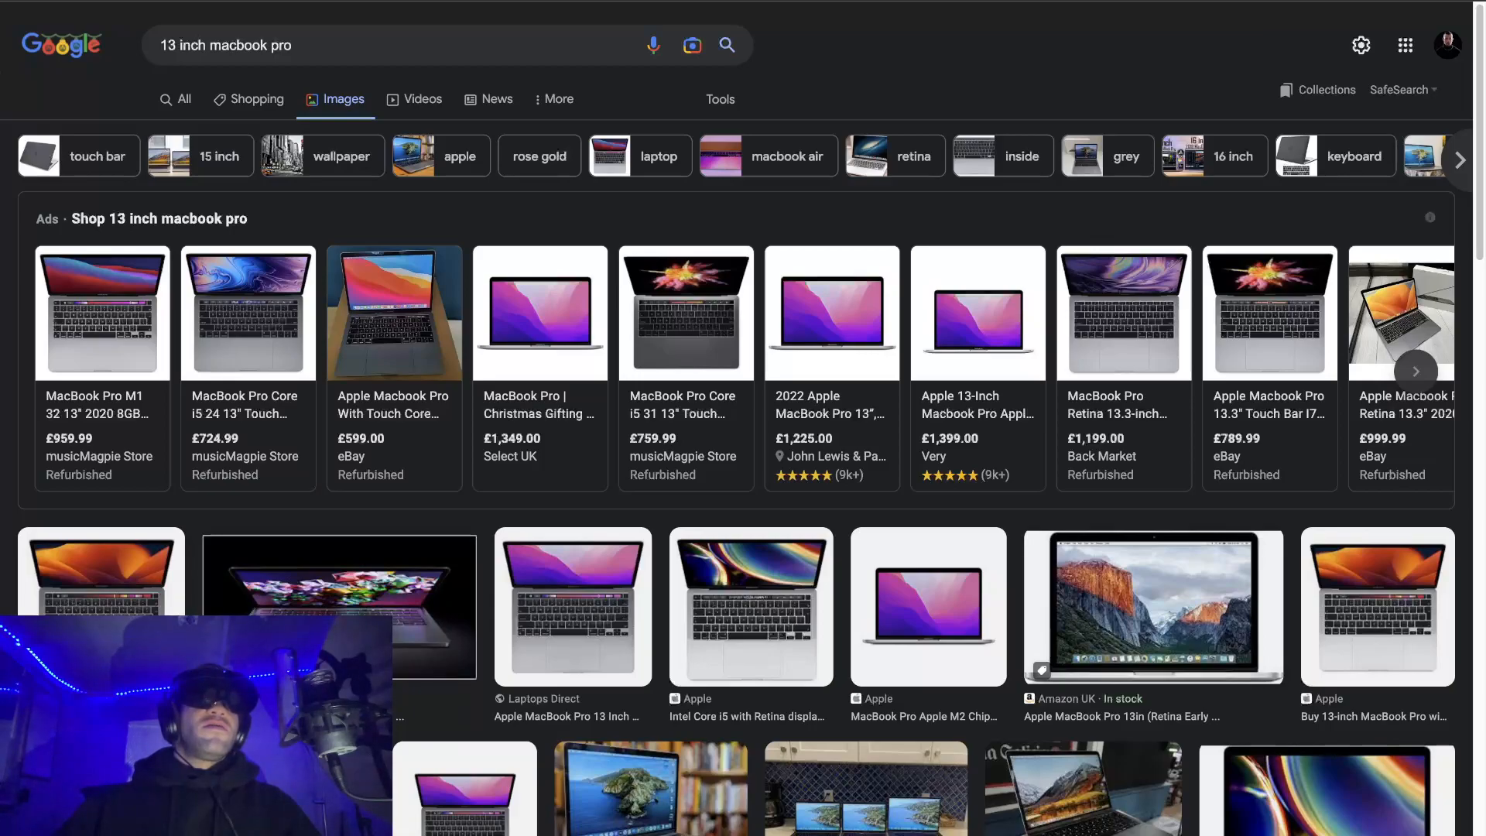
click(428, 657)
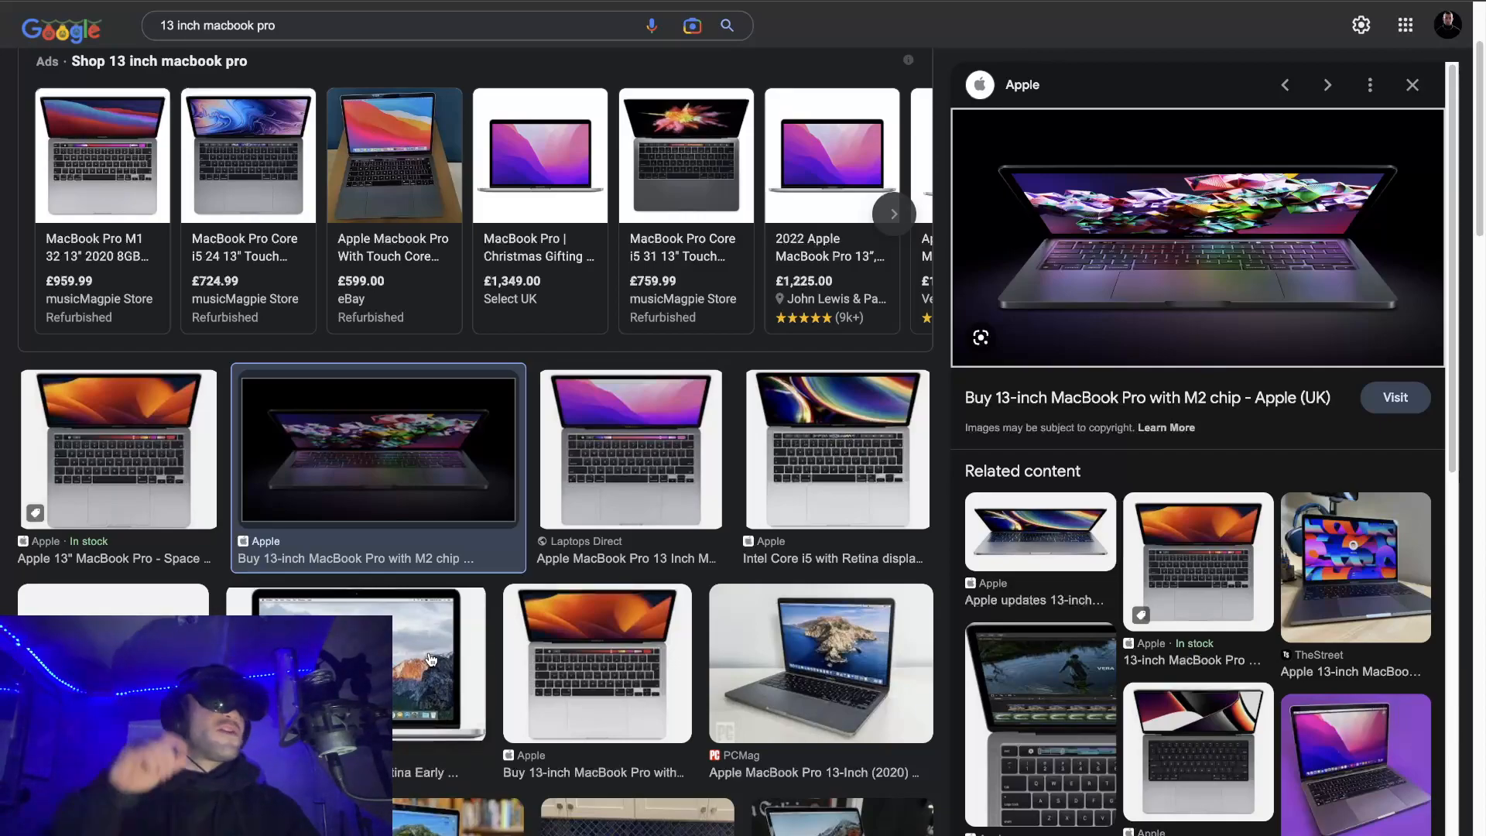
Return to the AI Web Design site preview and close the MacBook search page.
mouse_move(495, 1)
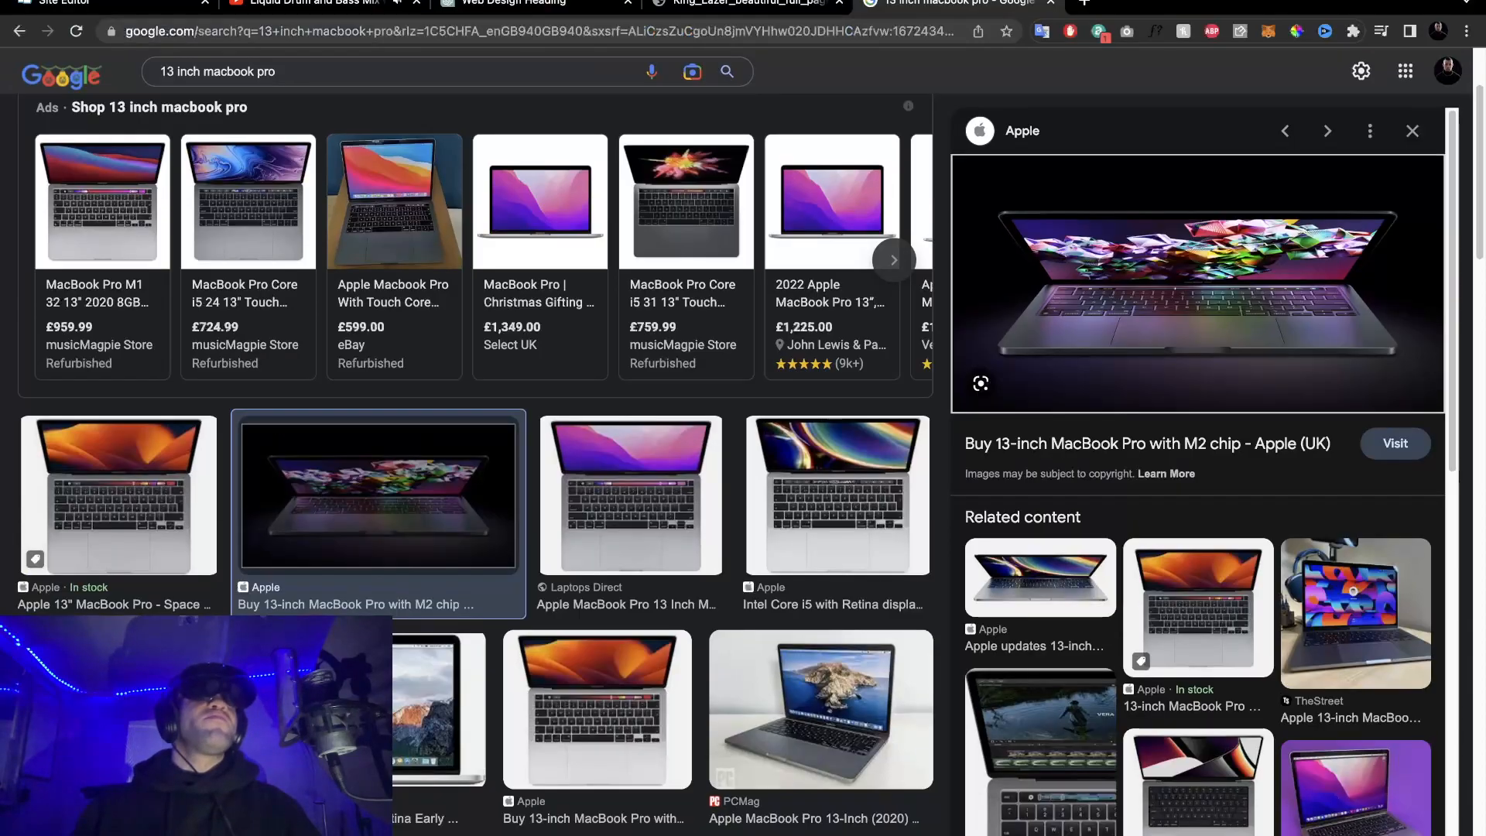
click(86, 6)
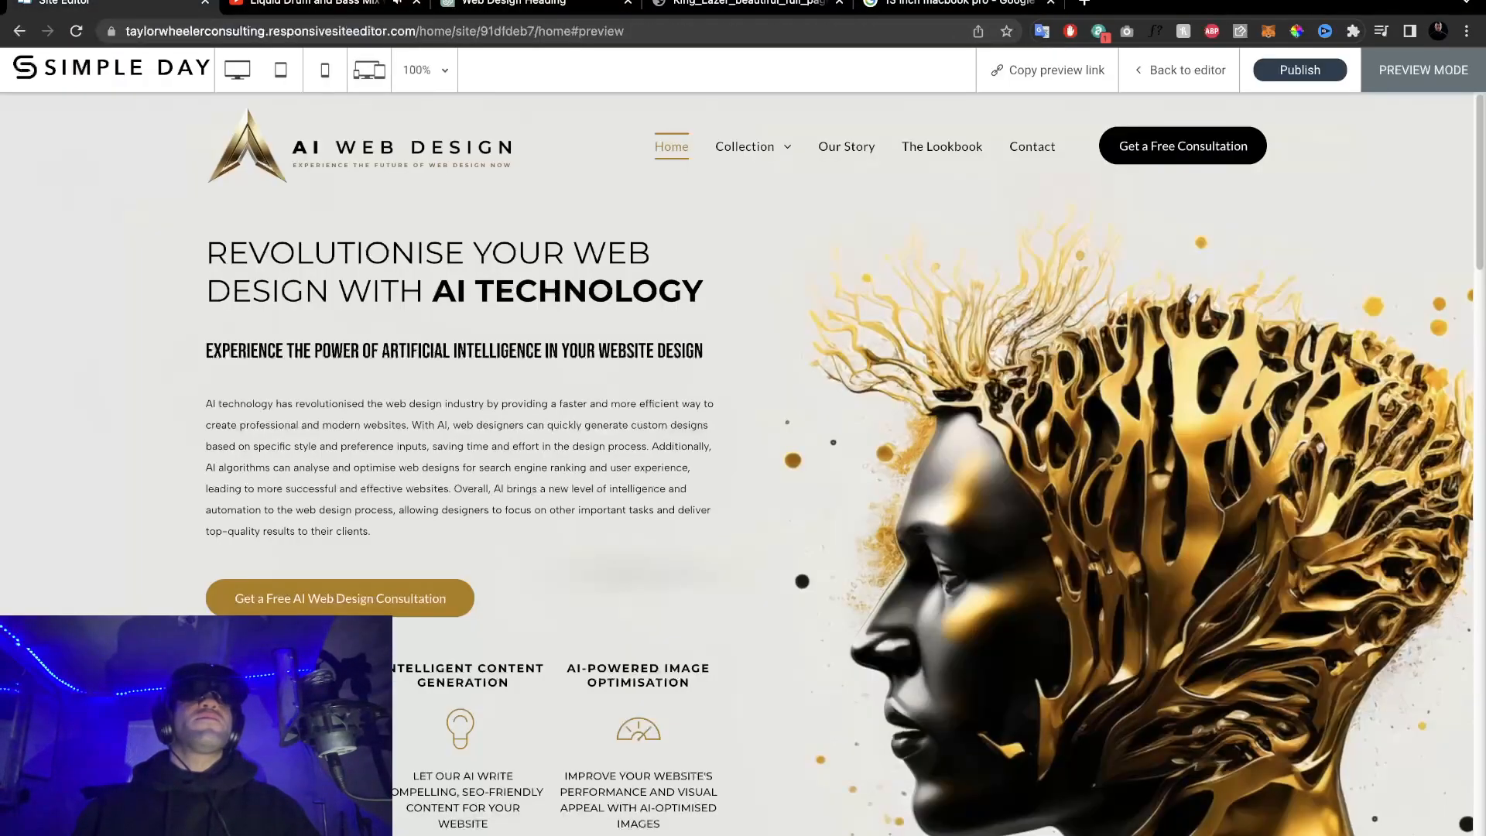
click(1051, 1)
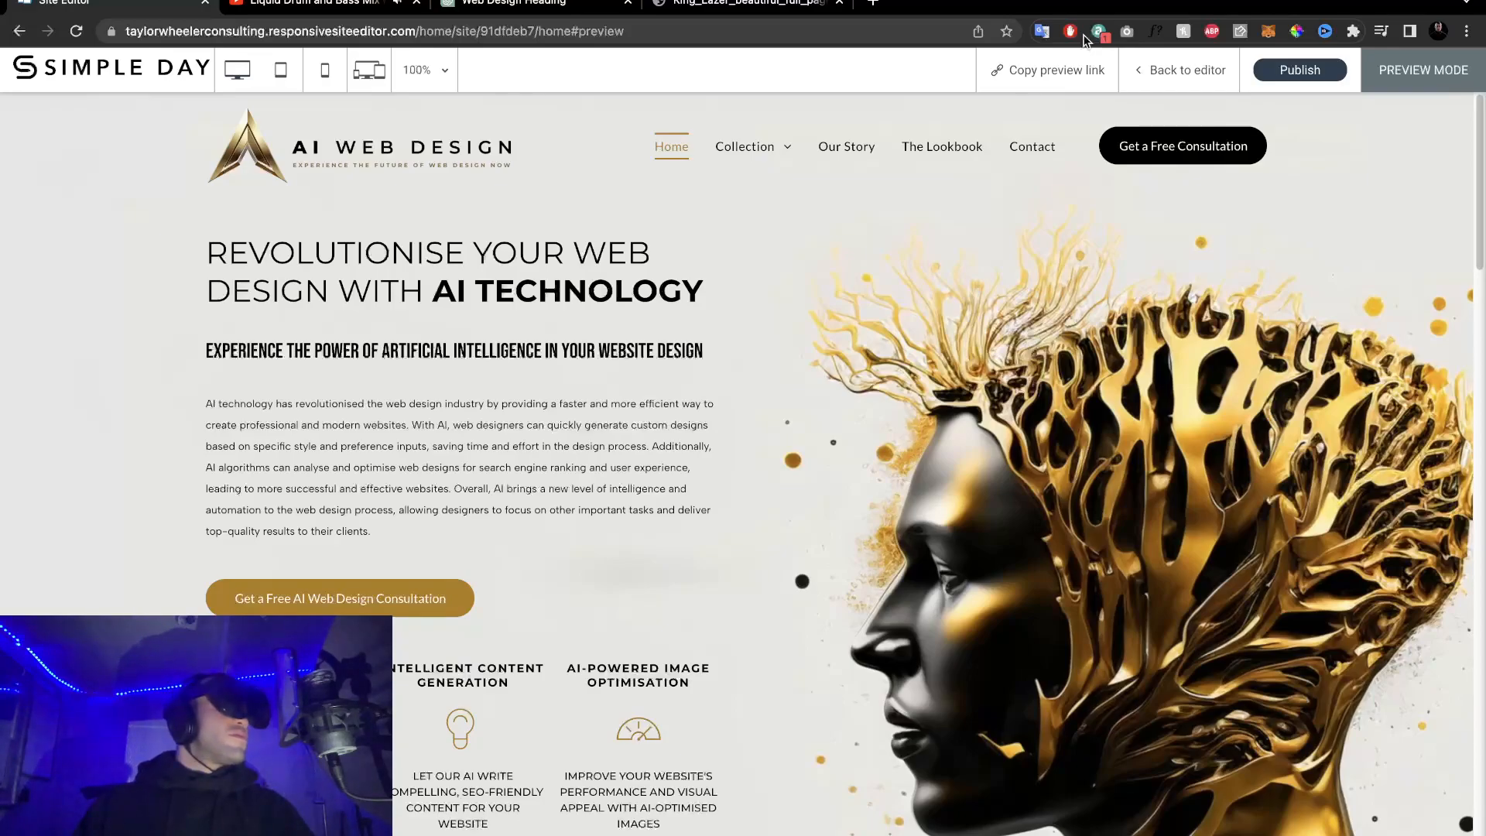
Switch to Discord, find the upscaled black-and-gold head website layout in the Midjourney Bot chat and view it enlarged.
key(ctrl+super+f)
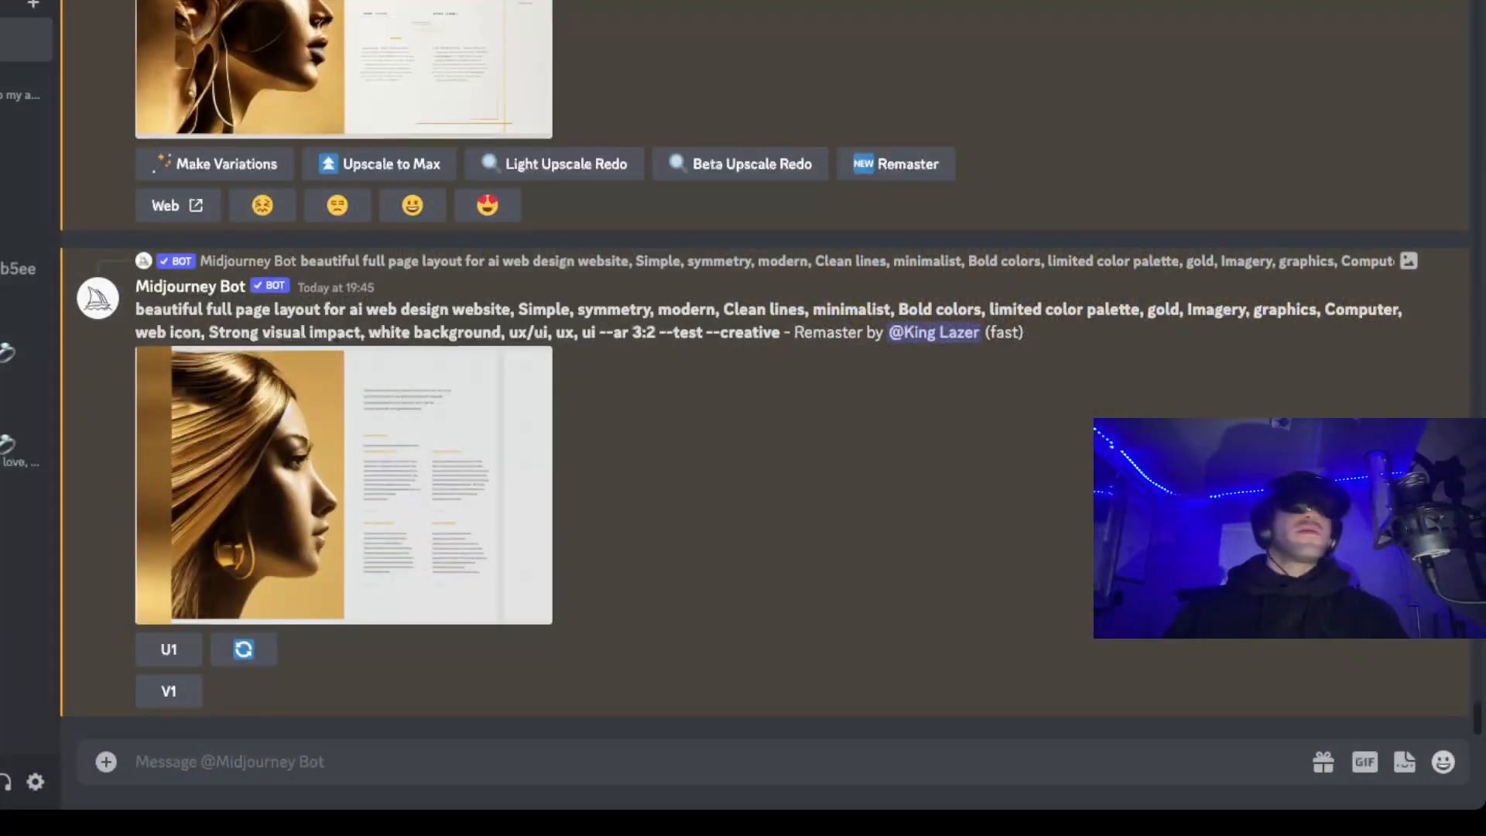
scroll(764, 387, down, 5)
scroll(765, 387, down, 15)
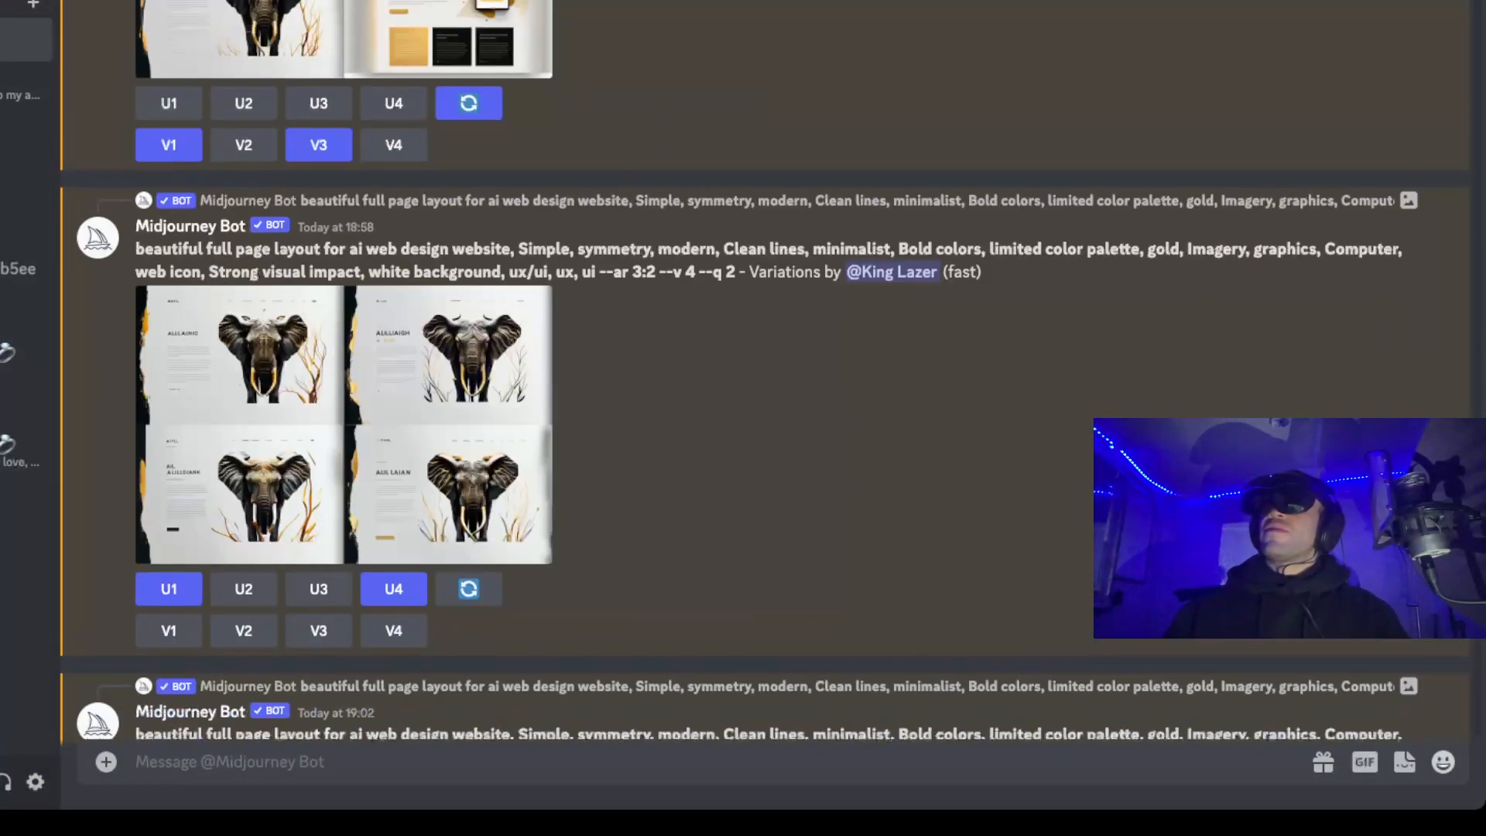
scroll(765, 387, up, 20)
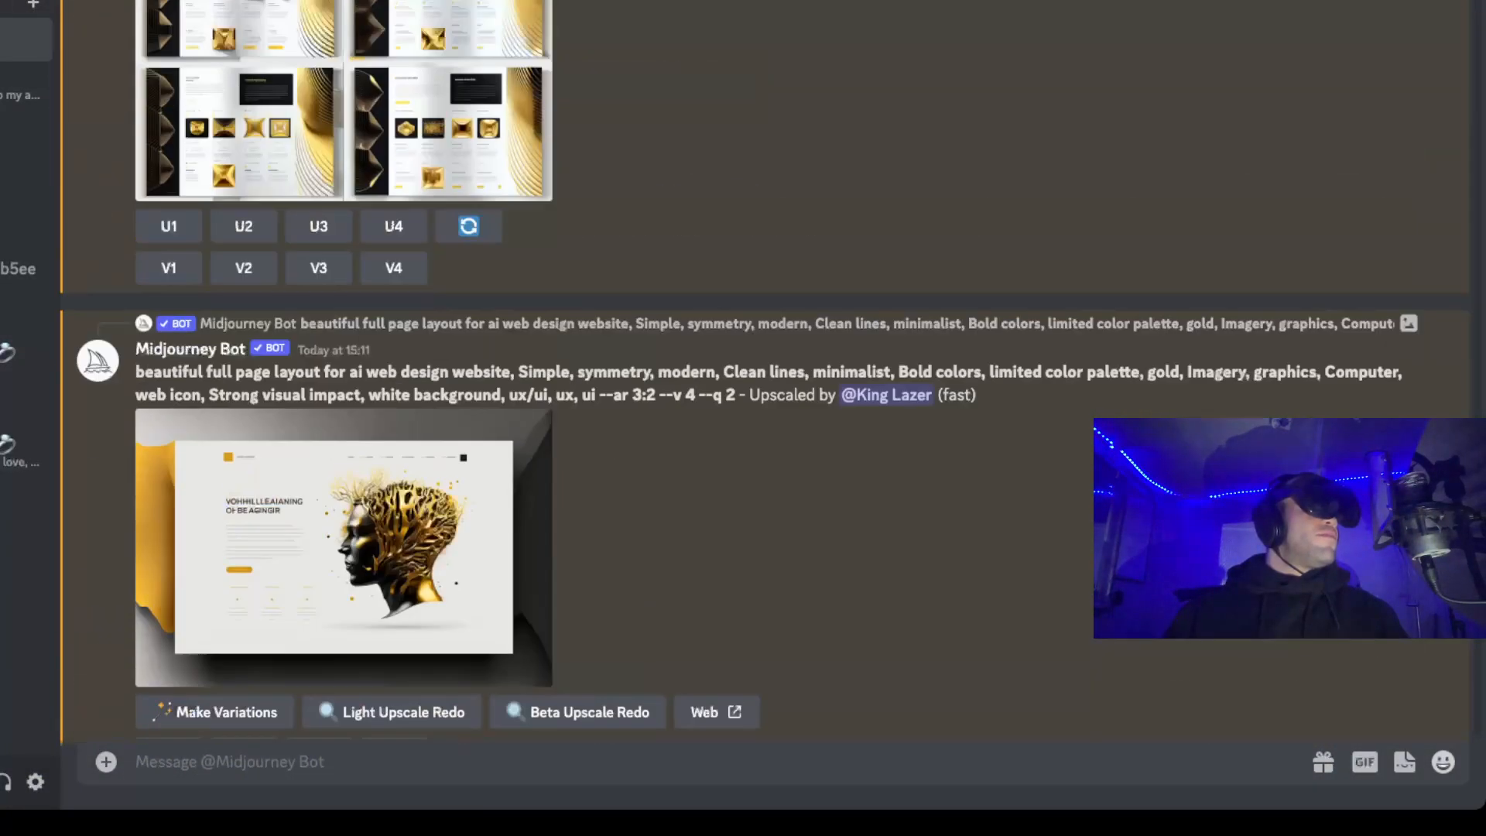
scroll(765, 387, up, 15)
scroll(765, 387, down, 20)
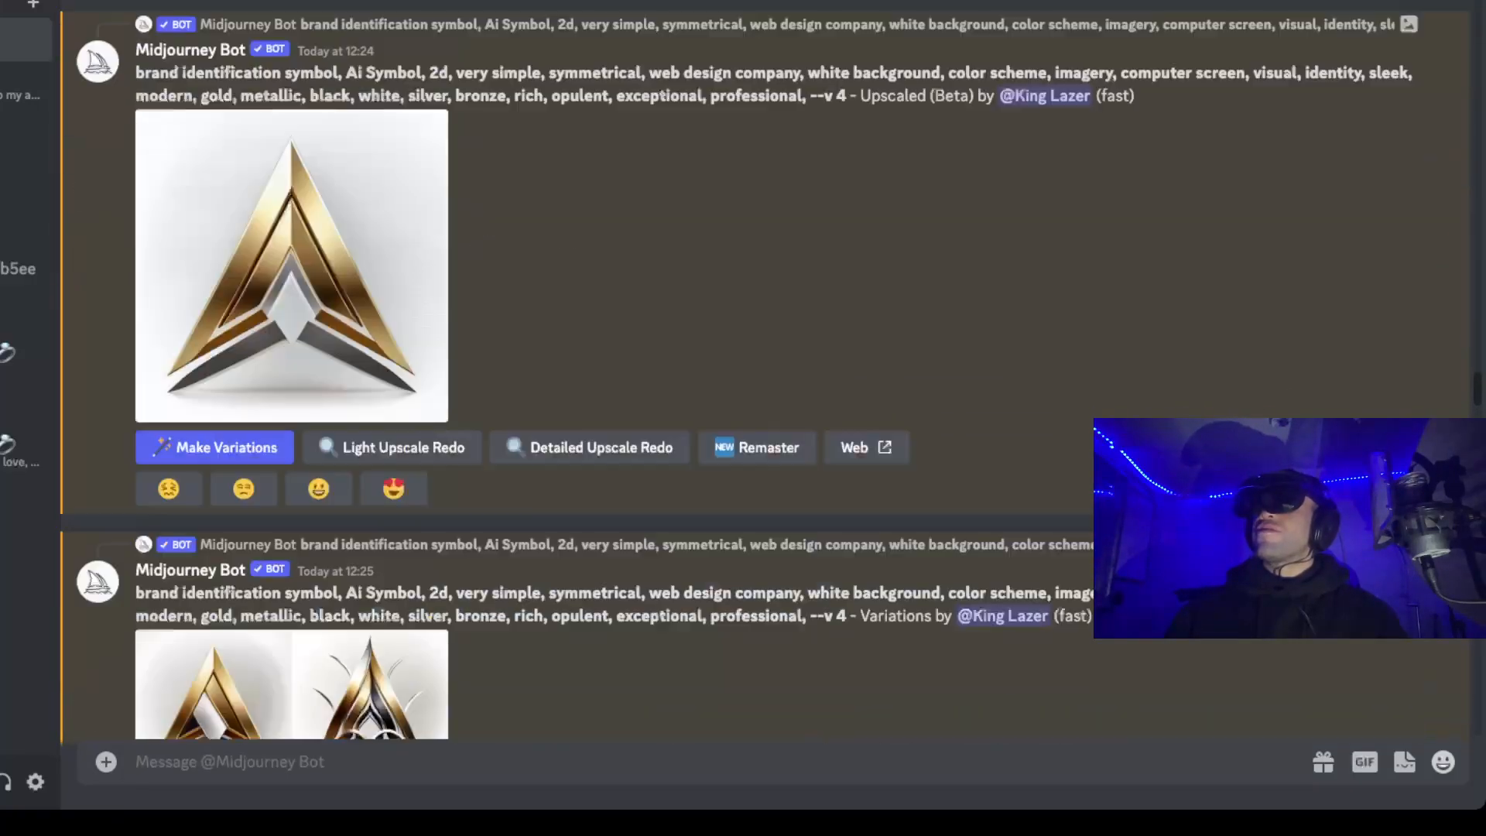
scroll(765, 387, down, 10)
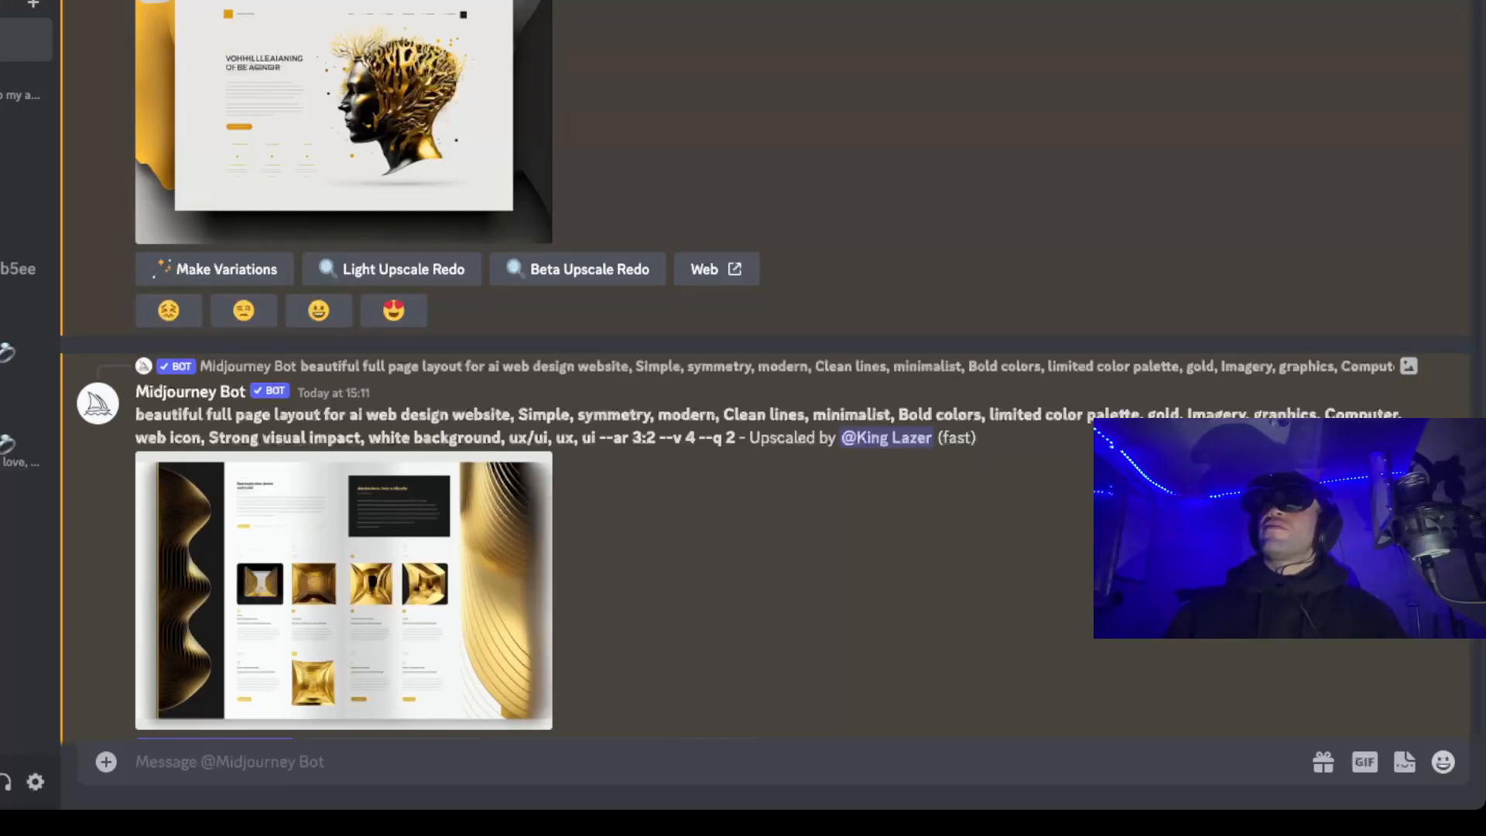
click(344, 116)
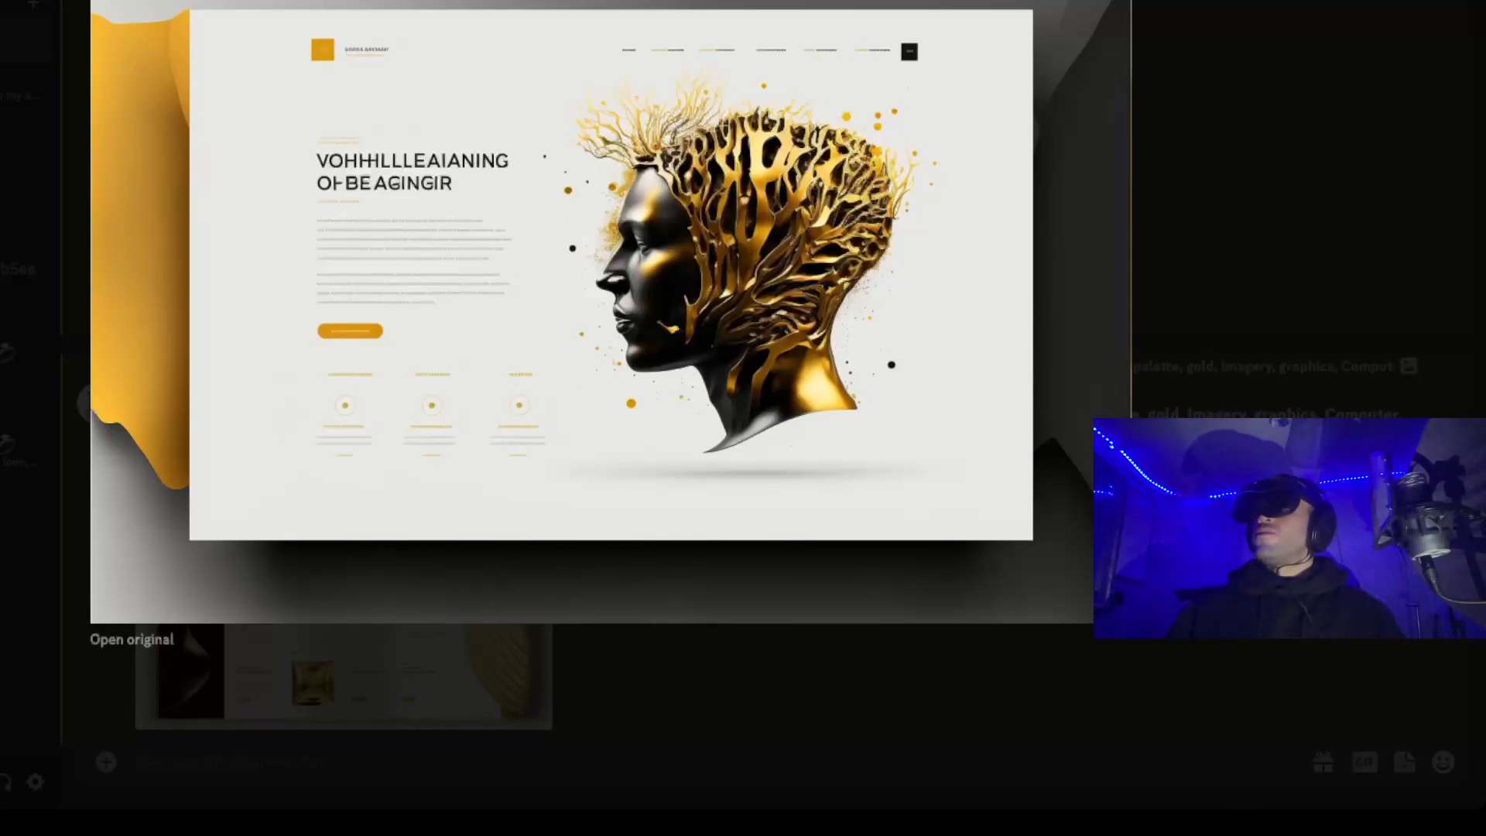
key(Escape)
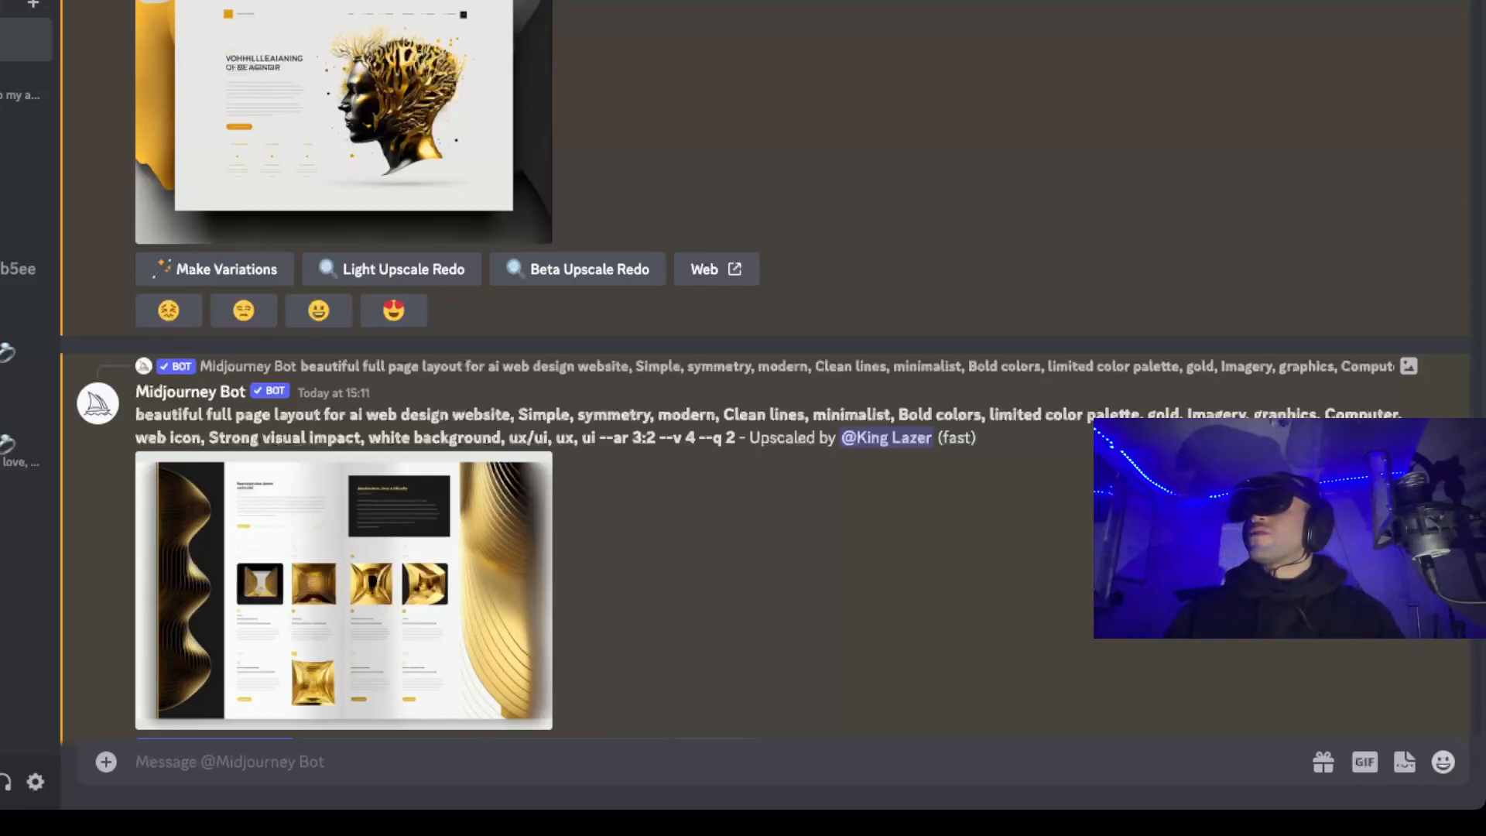
click(344, 116)
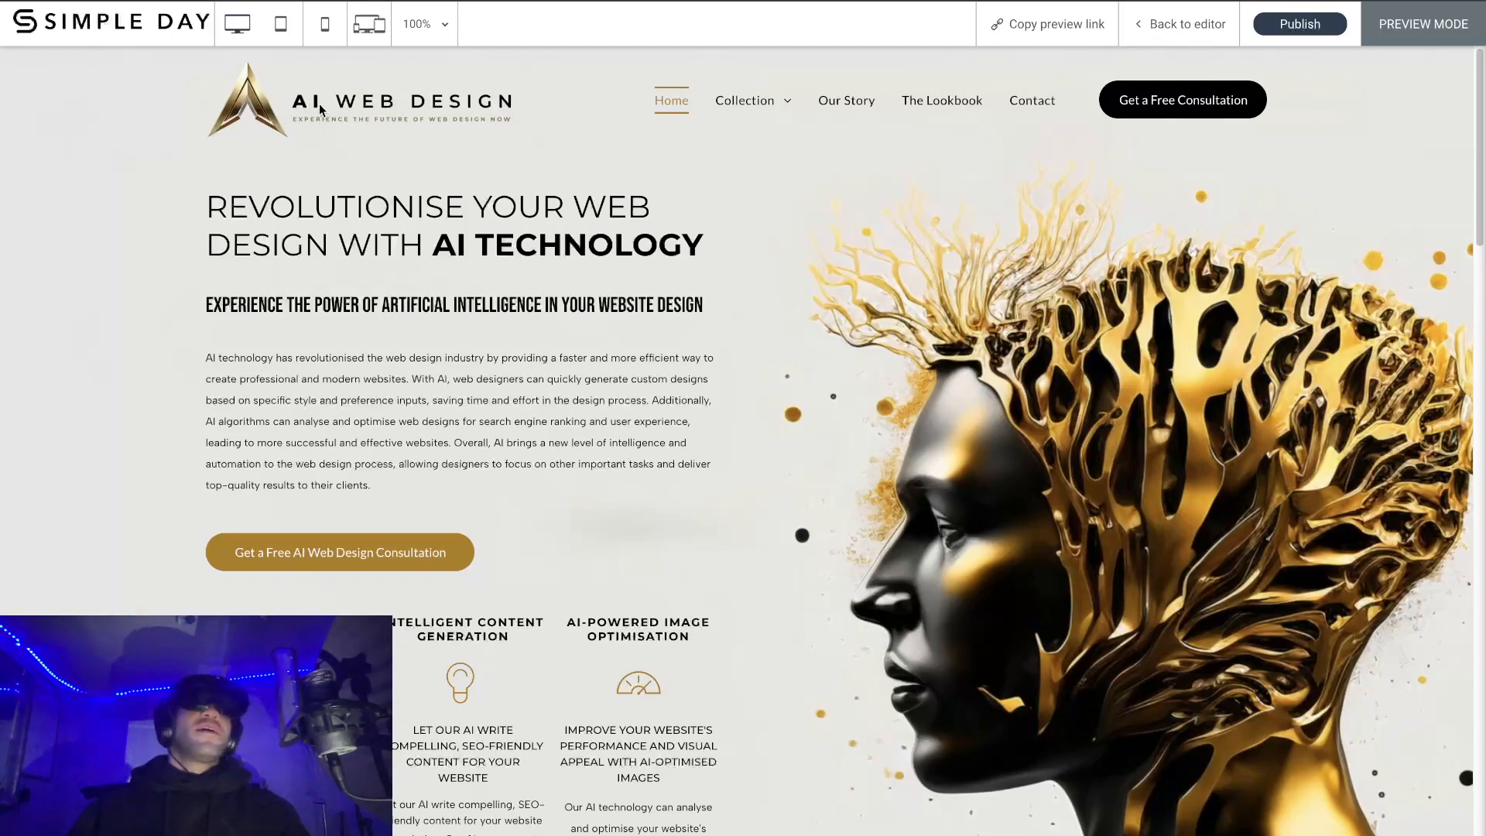
Switch to Photoshop and open the recent file Logo Gold Text.psd.
key(ctrl+Left)
mouse_move(649, 833)
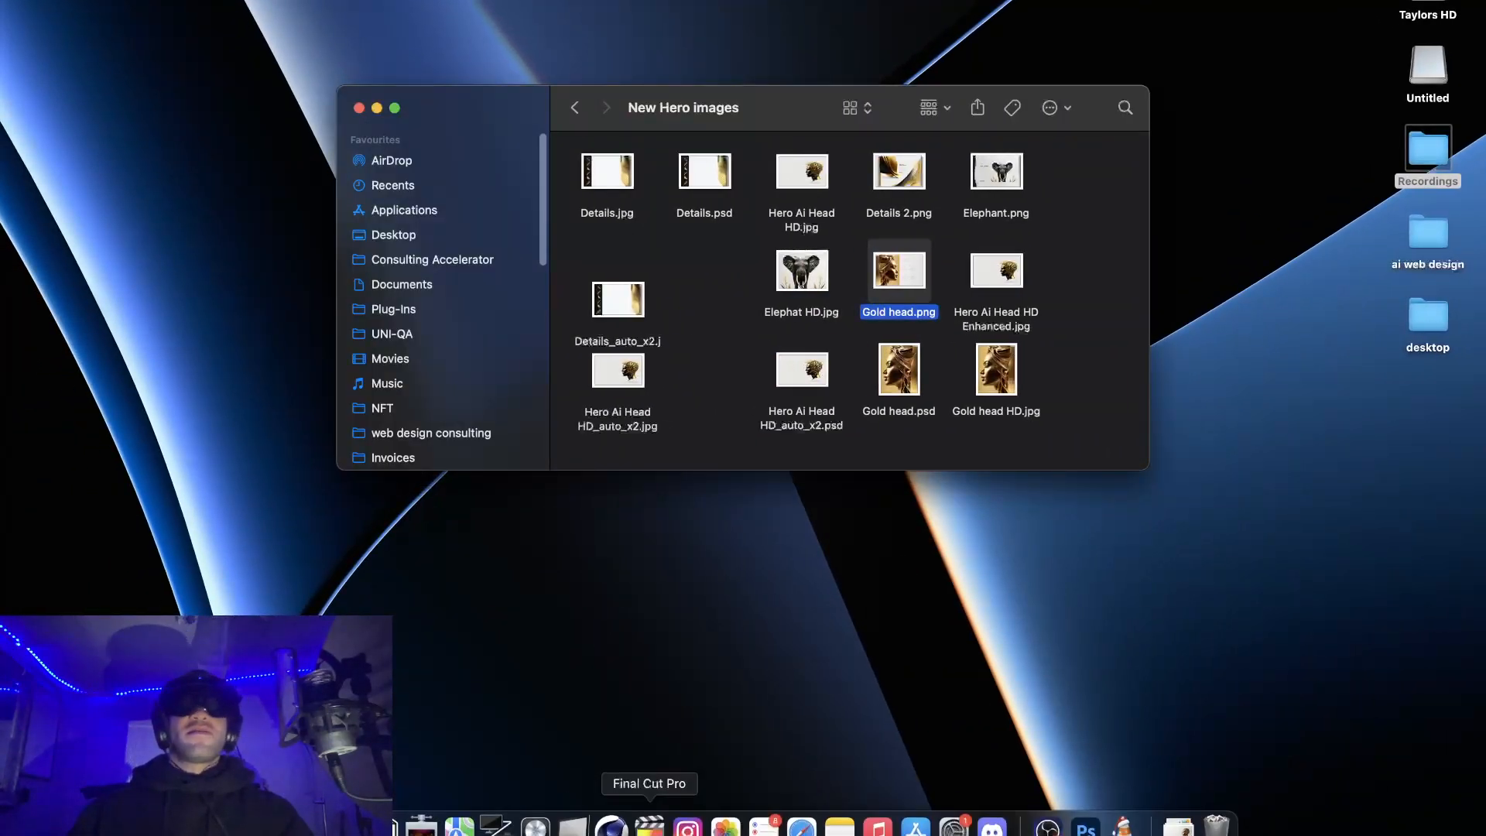
click(1086, 828)
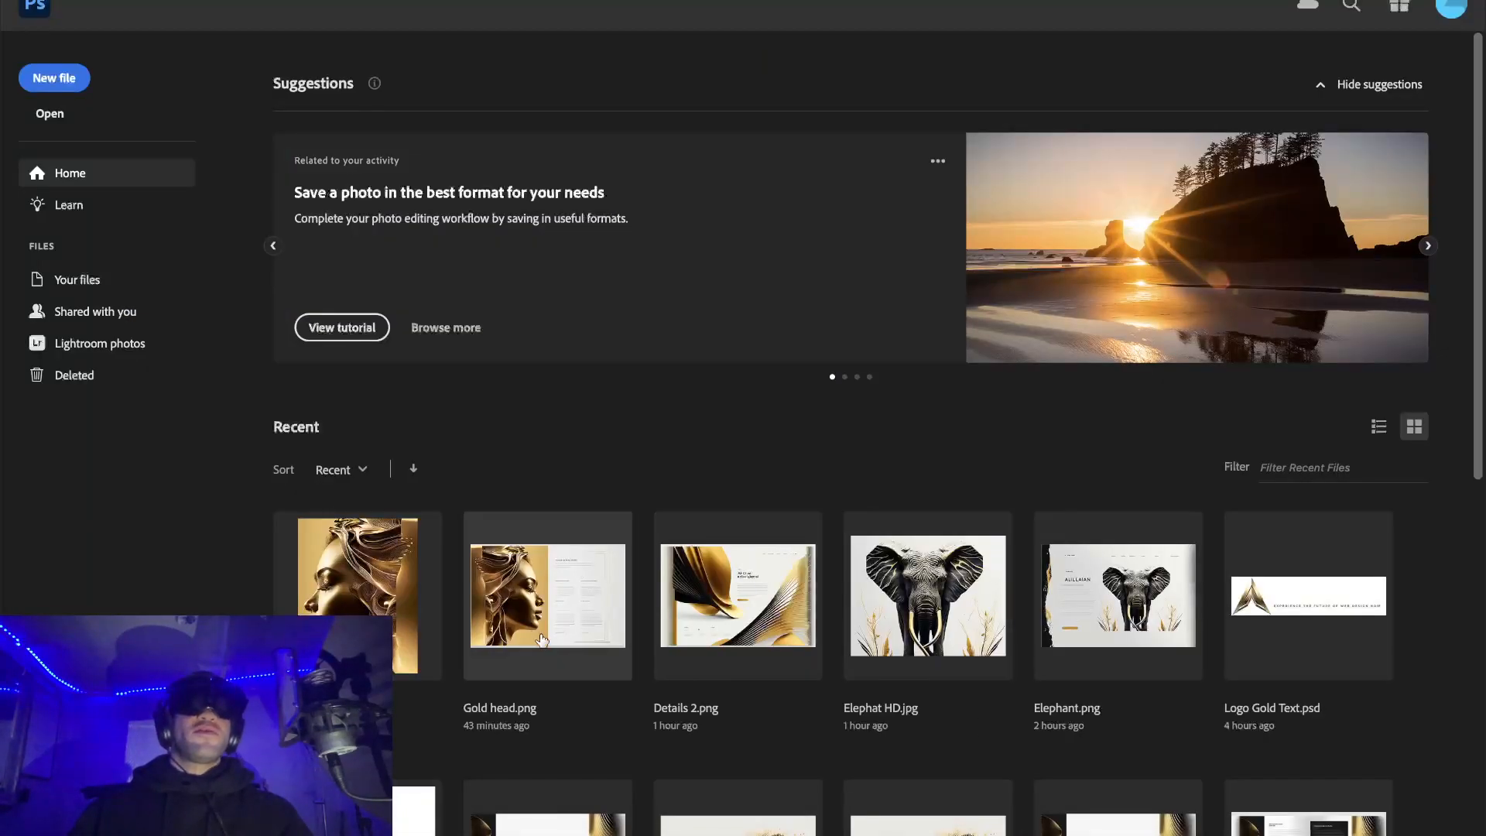
scroll(542, 640, down, 9)
scroll(1304, 333, up, 5)
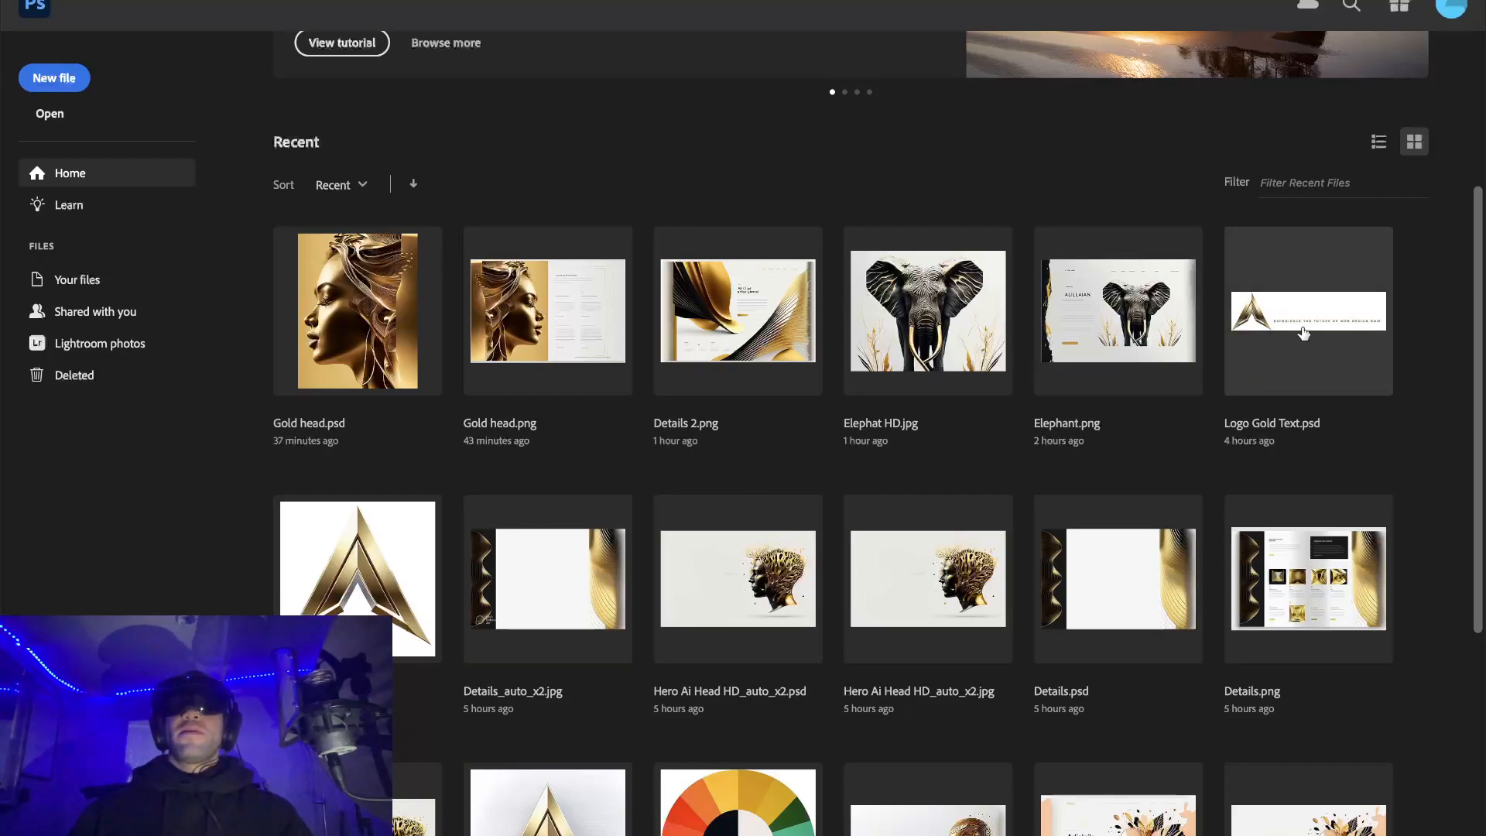
scroll(360, 604, down, 2)
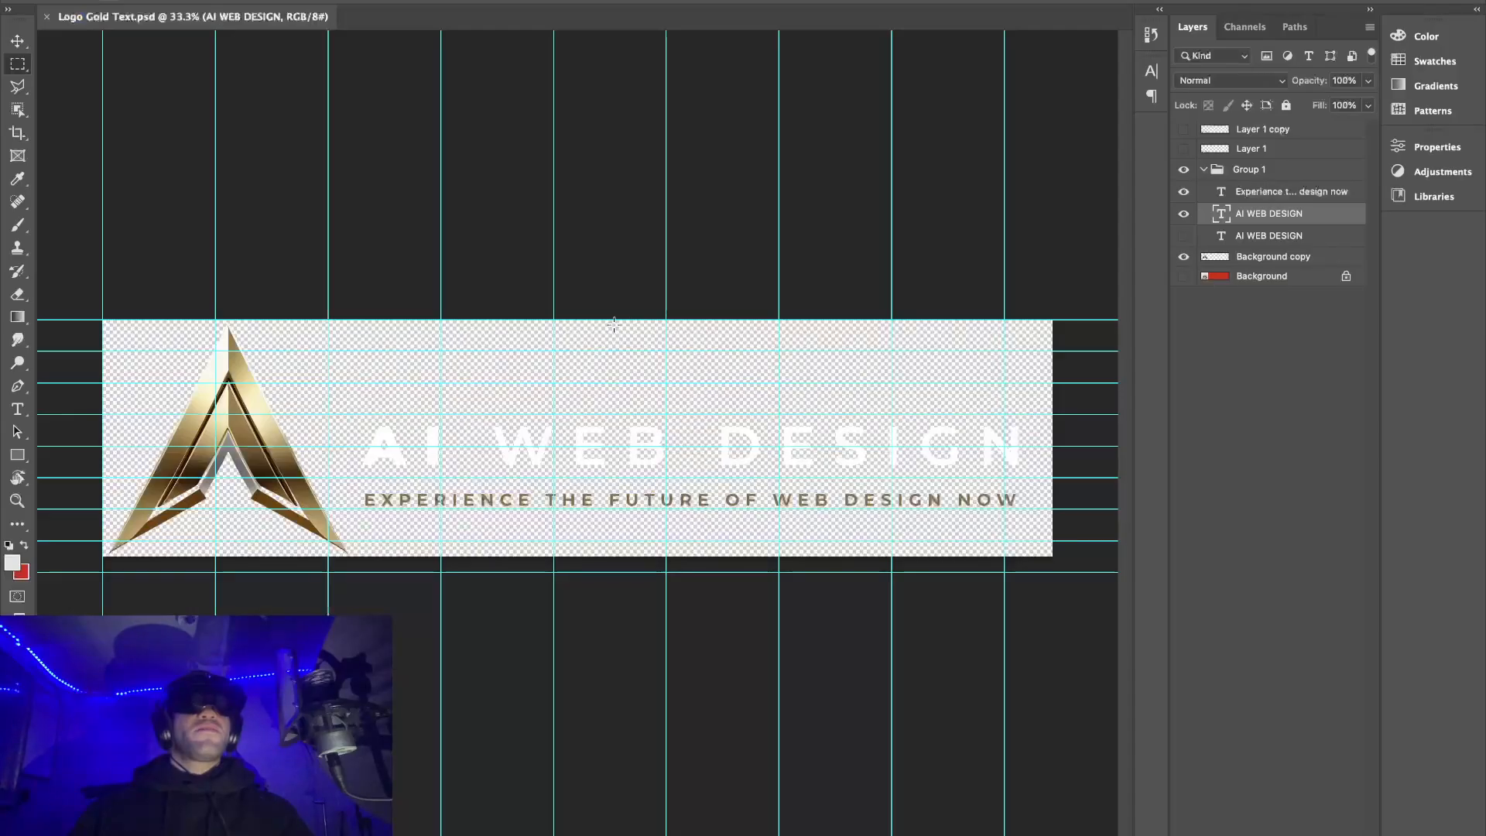
Show the black AI WEB DESIGN text layer and hide the white version, checking the visibility of the logo's text layers.
click(1184, 236)
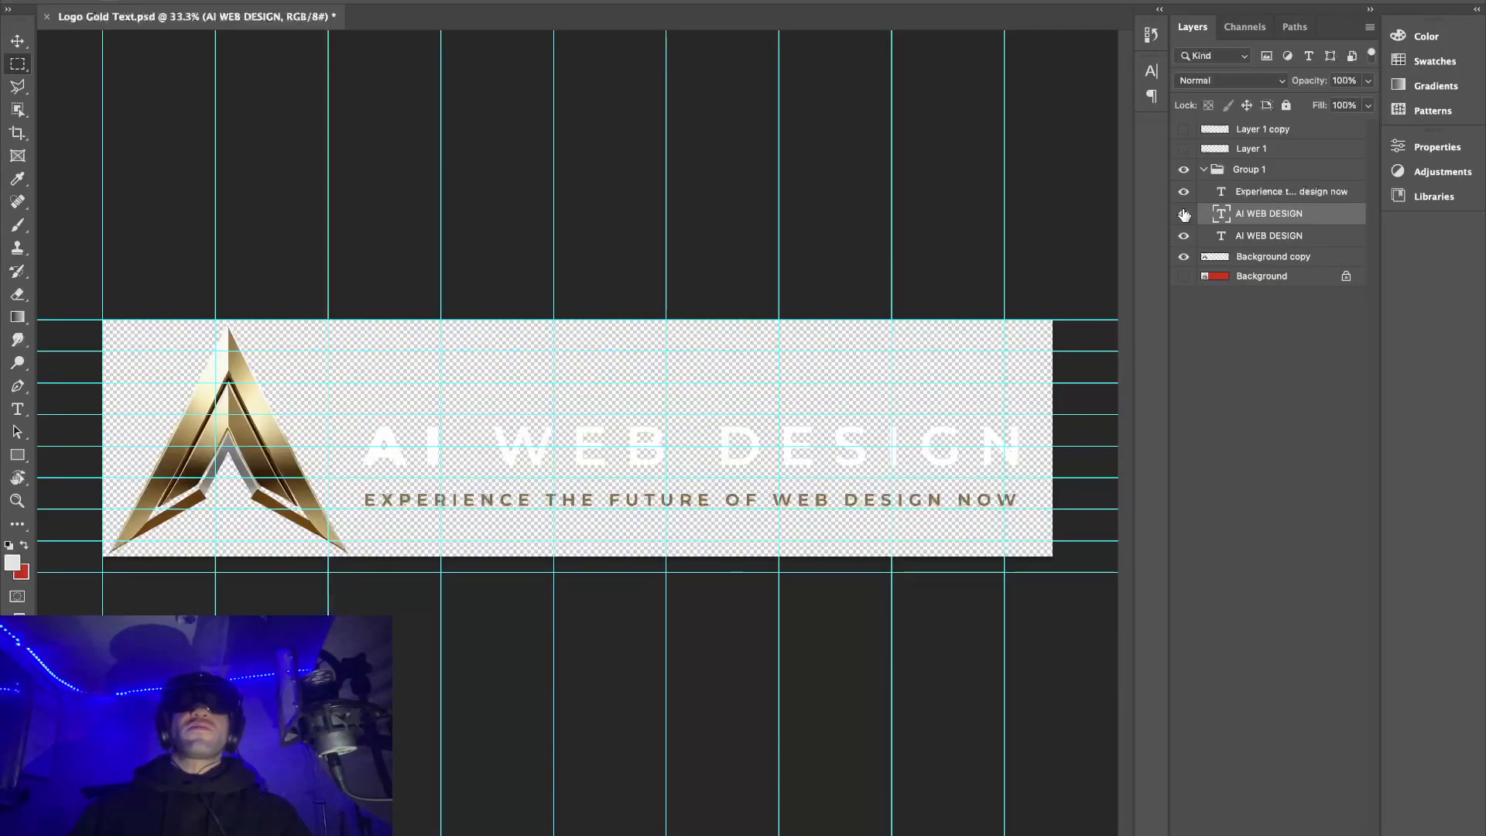
click(1184, 213)
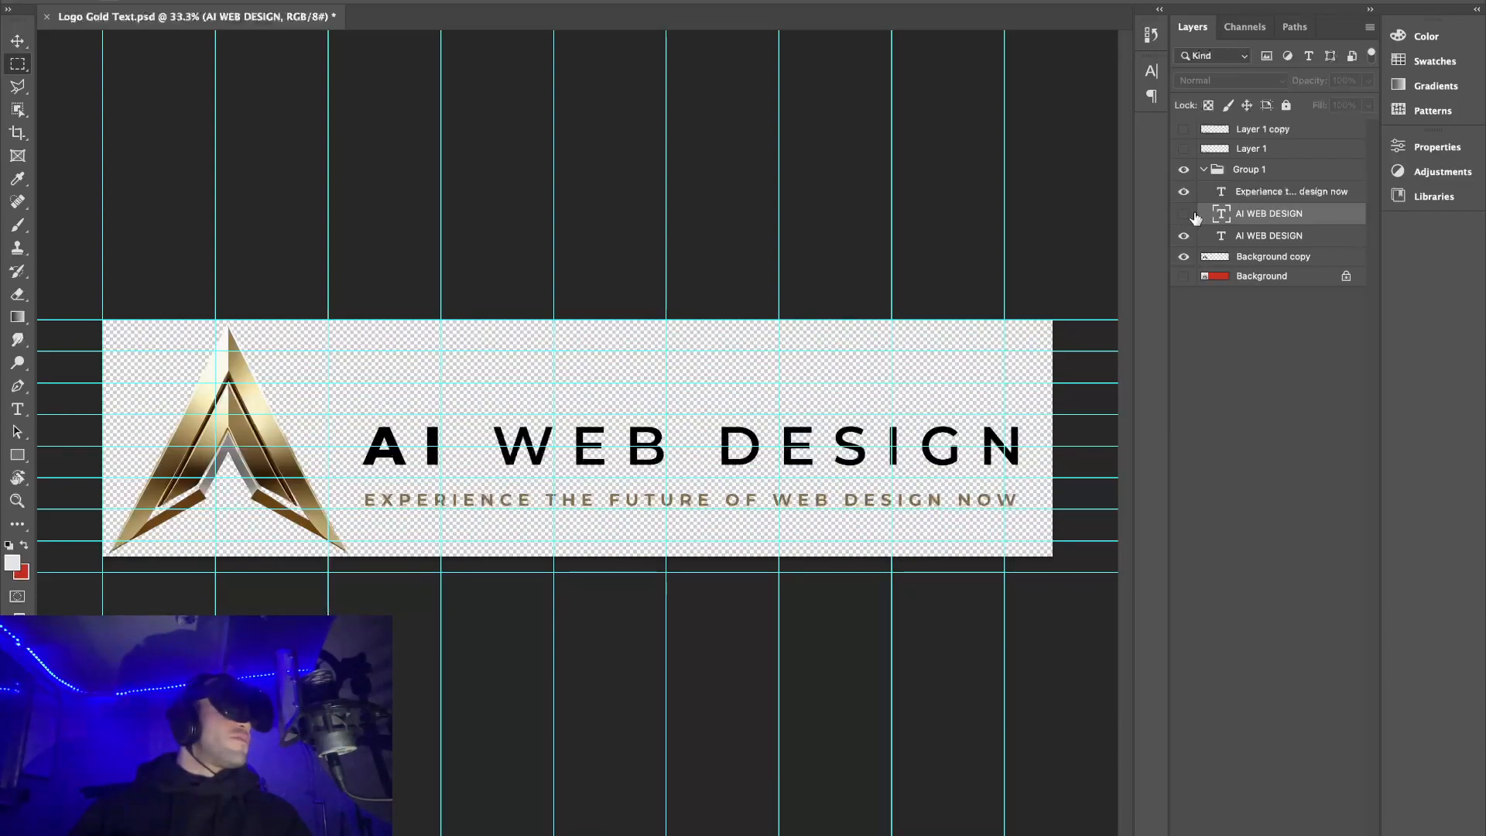
click(1184, 214)
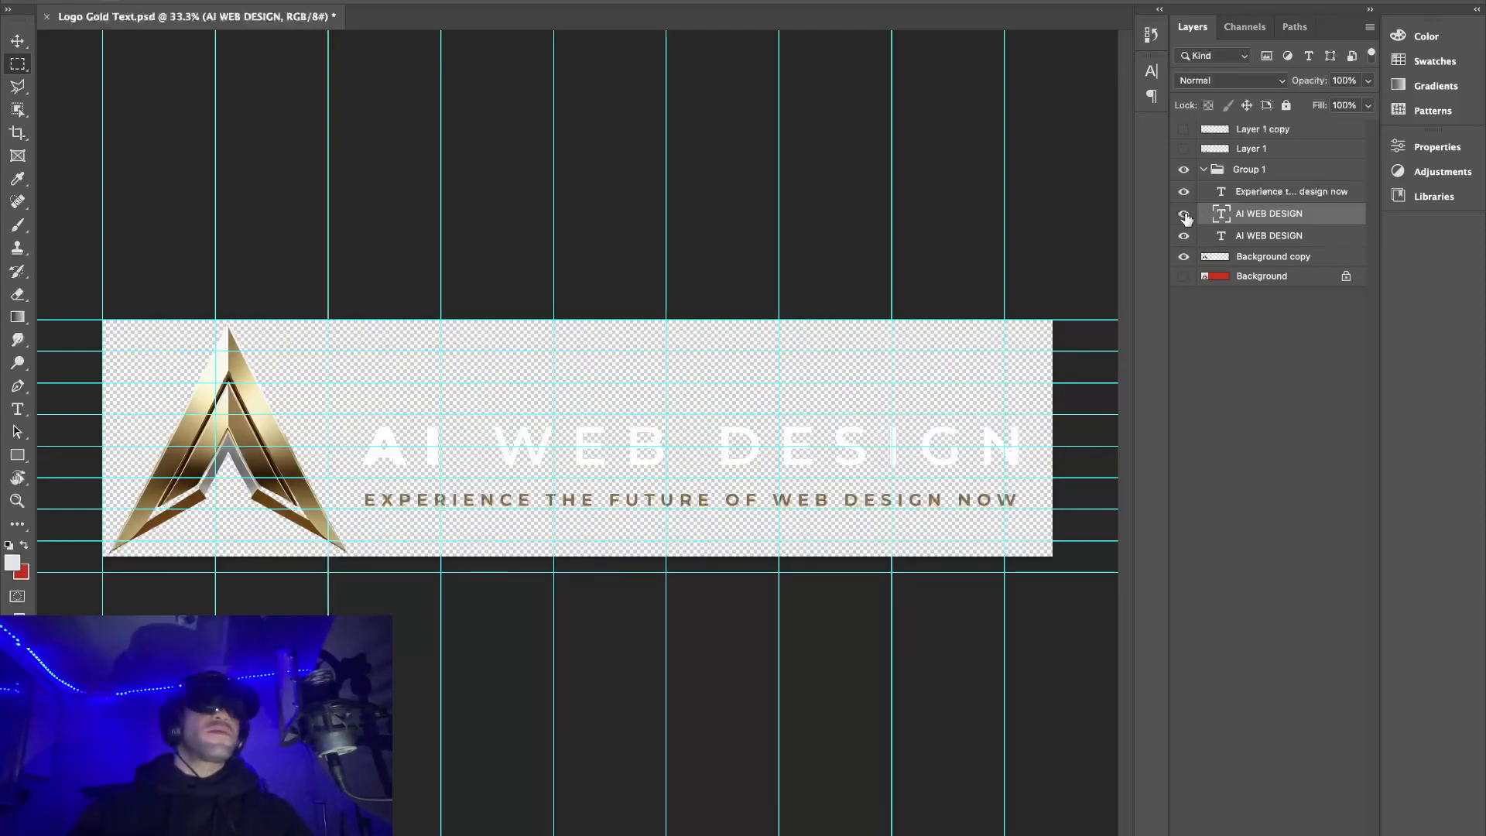
click(1185, 193)
click(1185, 192)
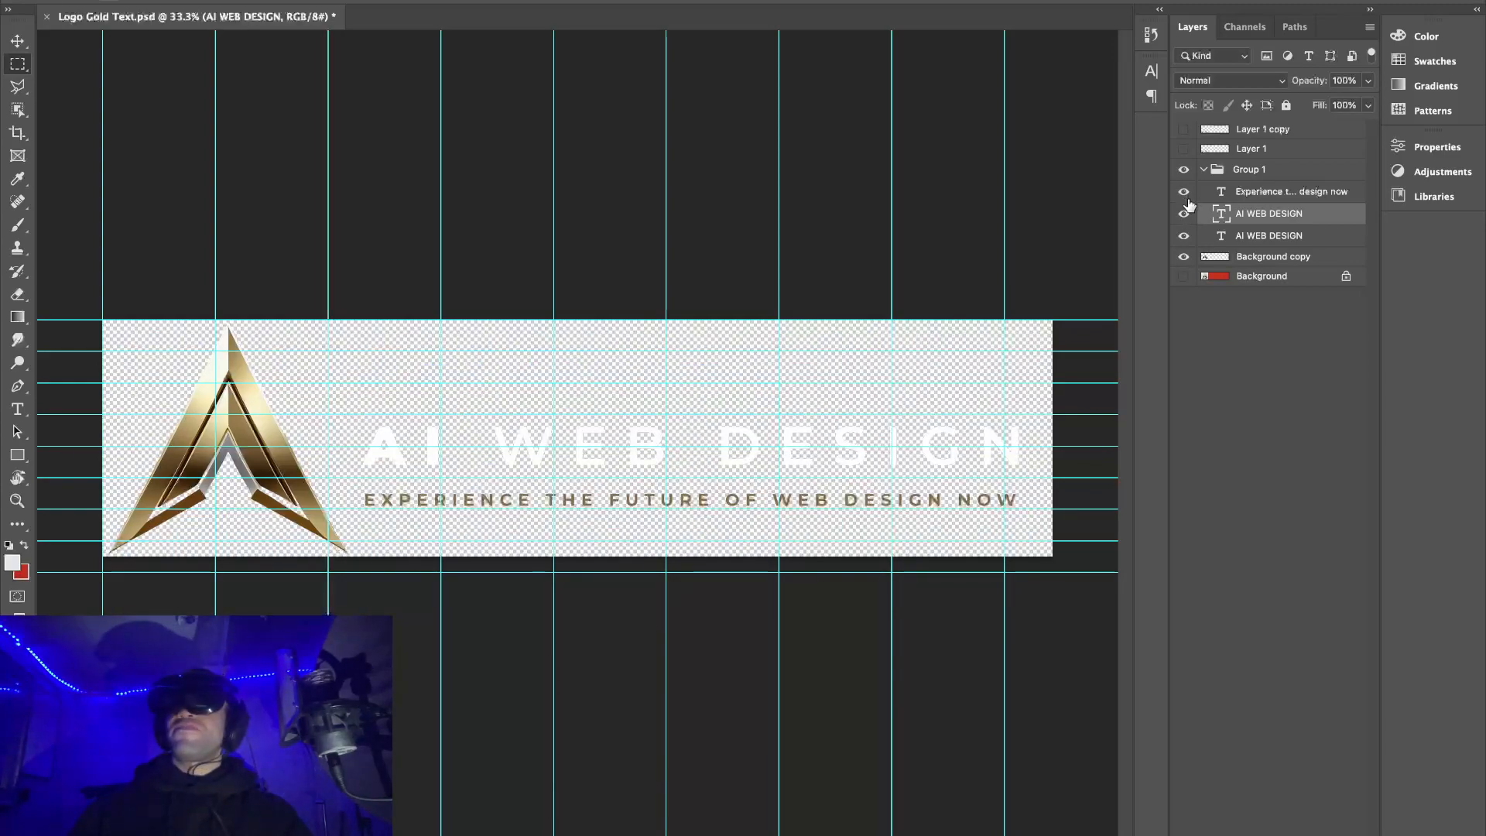
click(1186, 216)
click(1184, 234)
click(1184, 235)
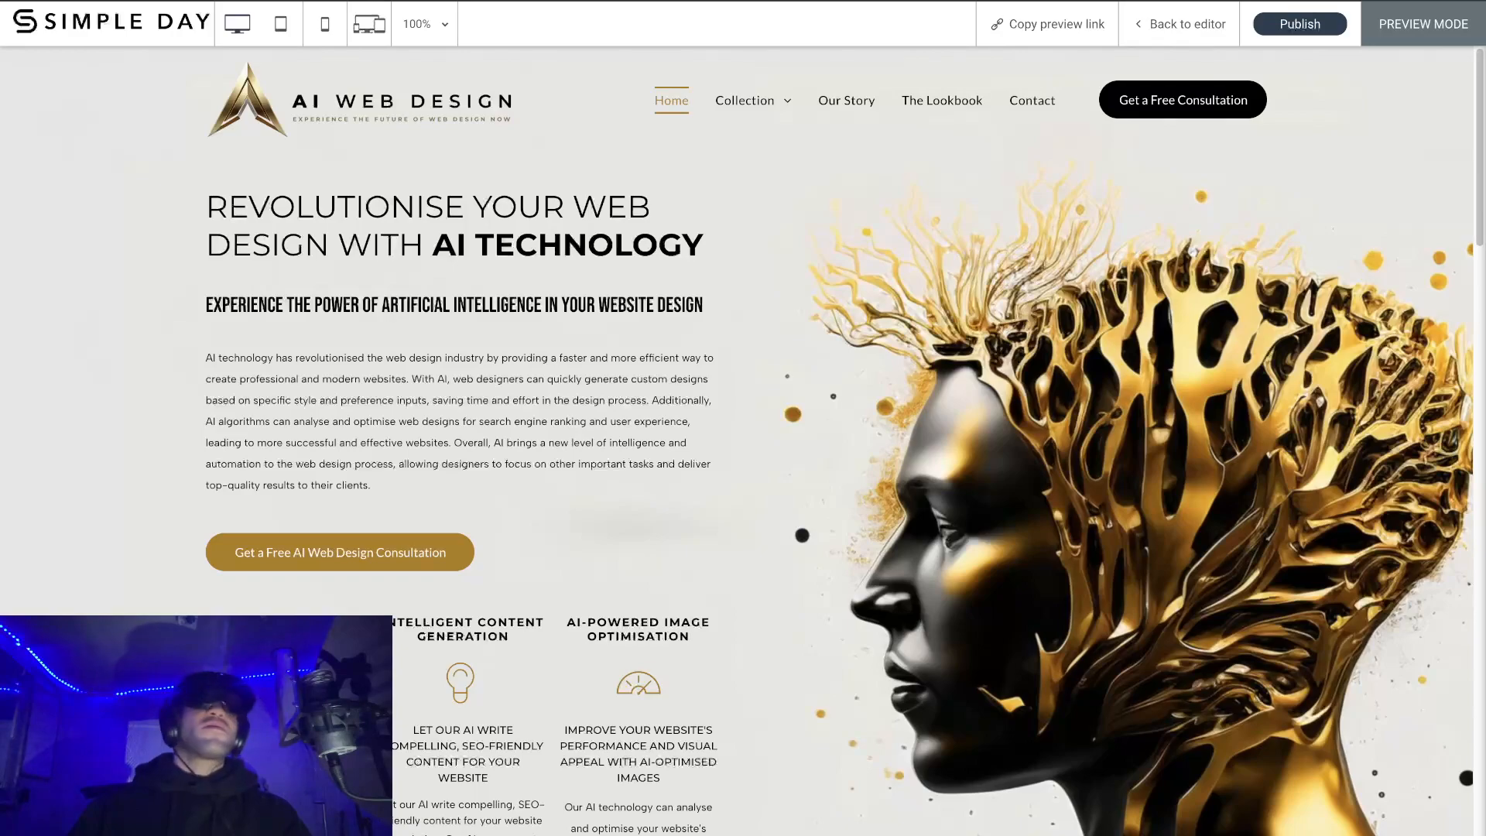
Take the website from preview back to the editor and review the Web Design Heading conversation in ChatGPT.
click(1180, 31)
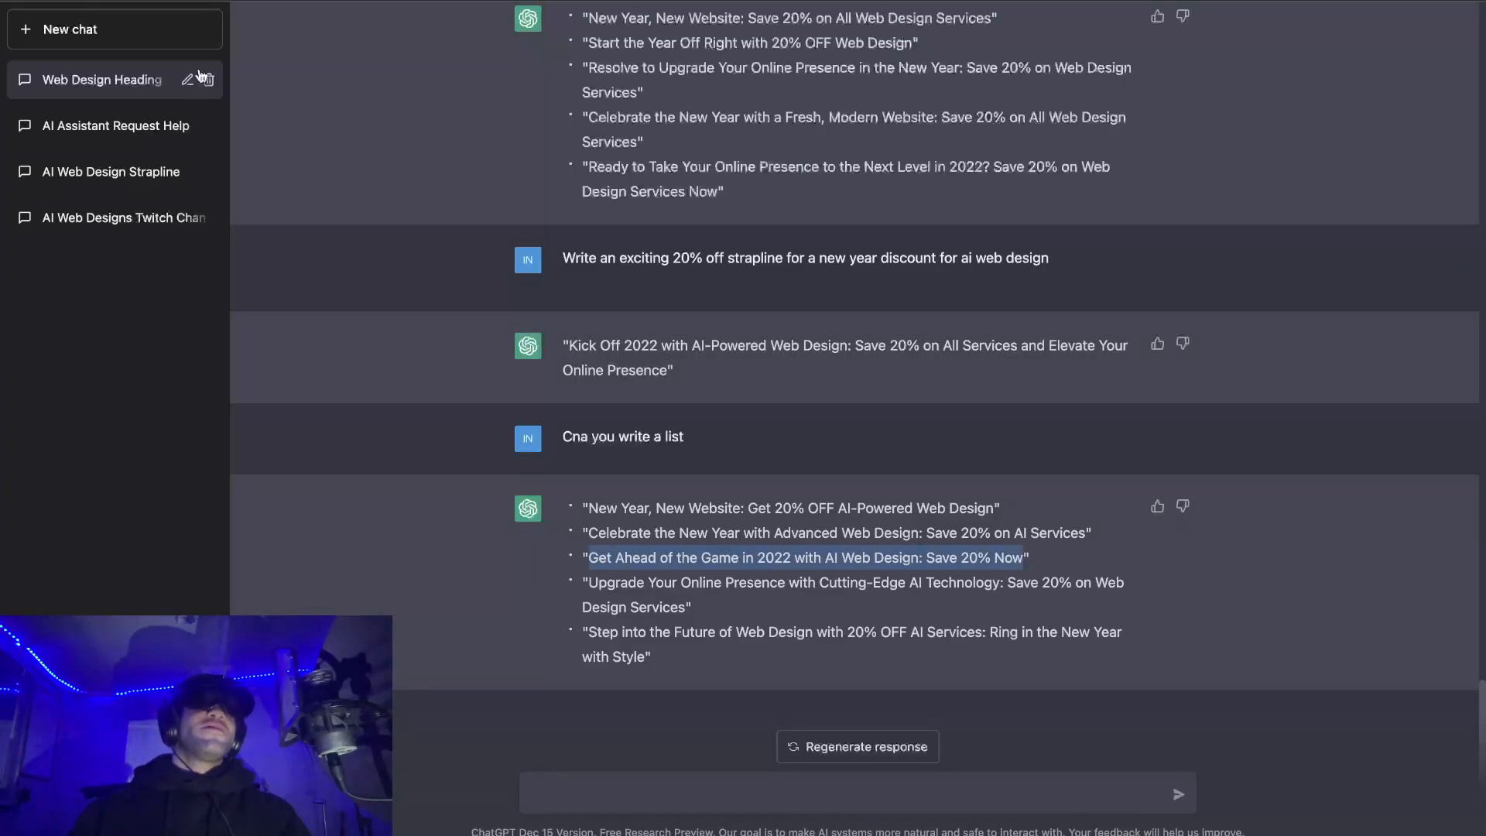
scroll(619, 310, up, 20)
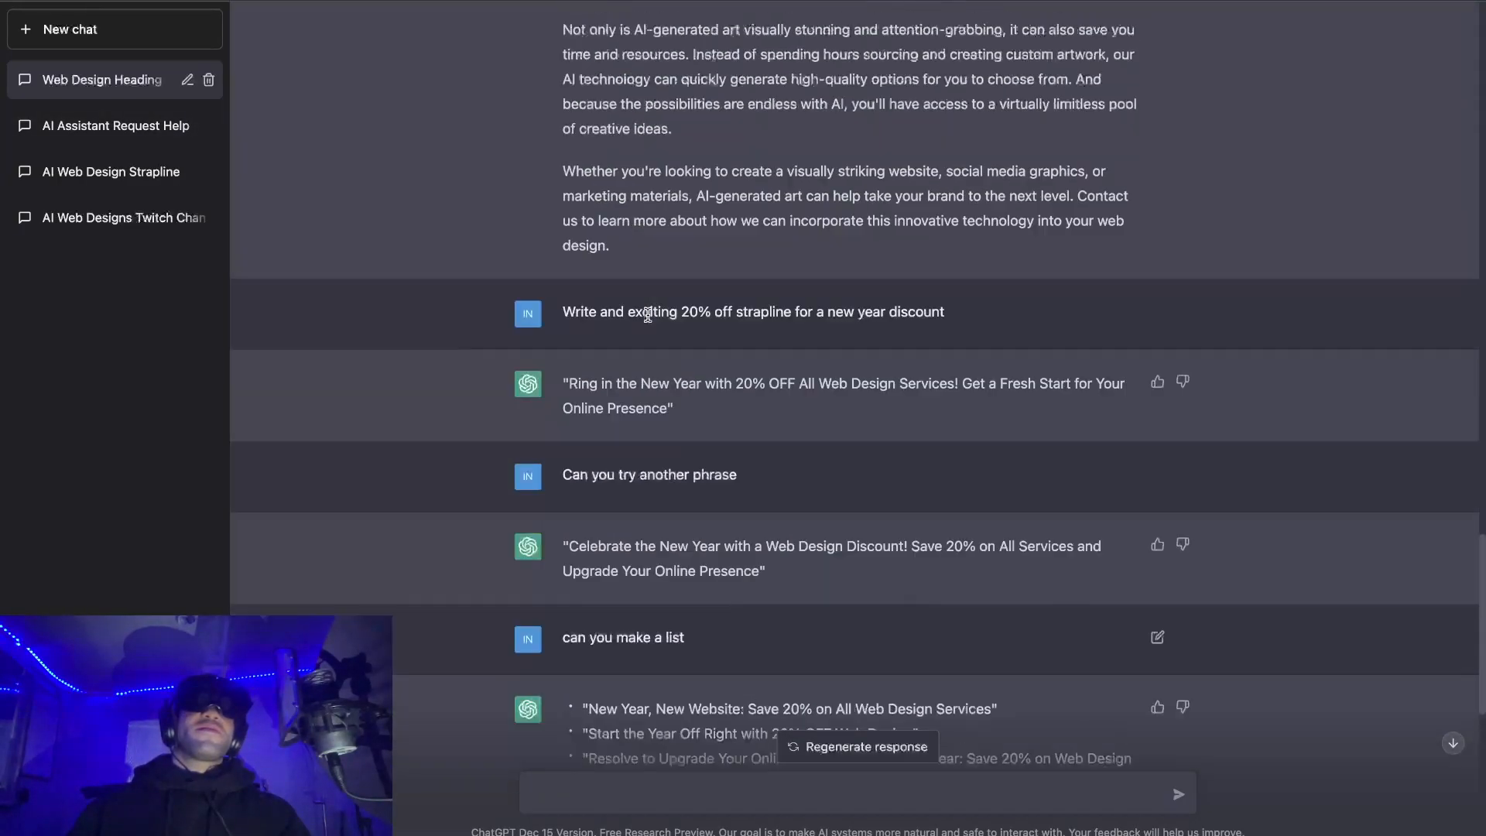
scroll(612, 580, down, 2)
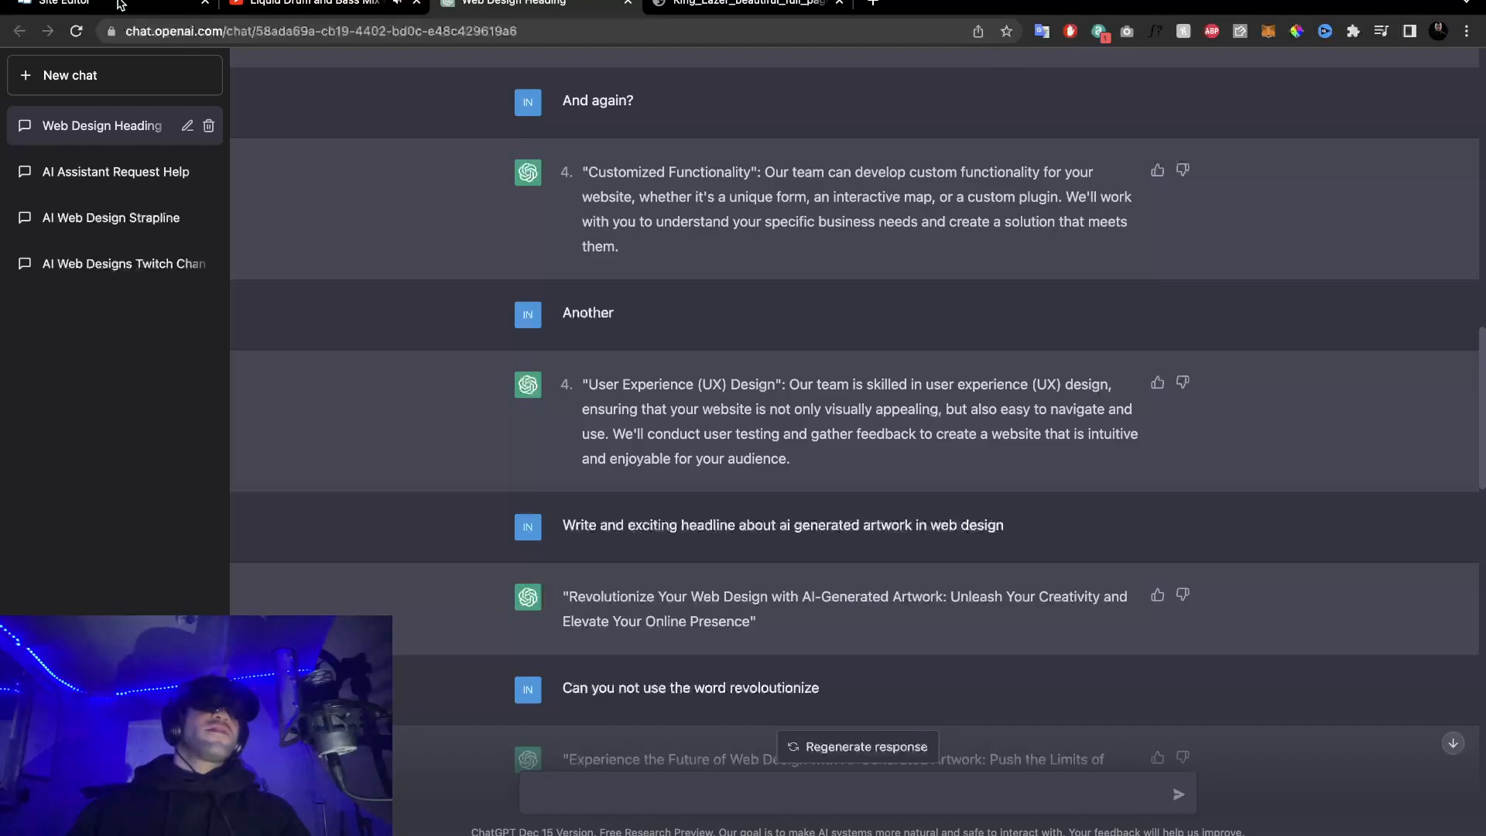
Return to the site editor, preview the Home page and examine its hero section and three feature columns.
click(120, 3)
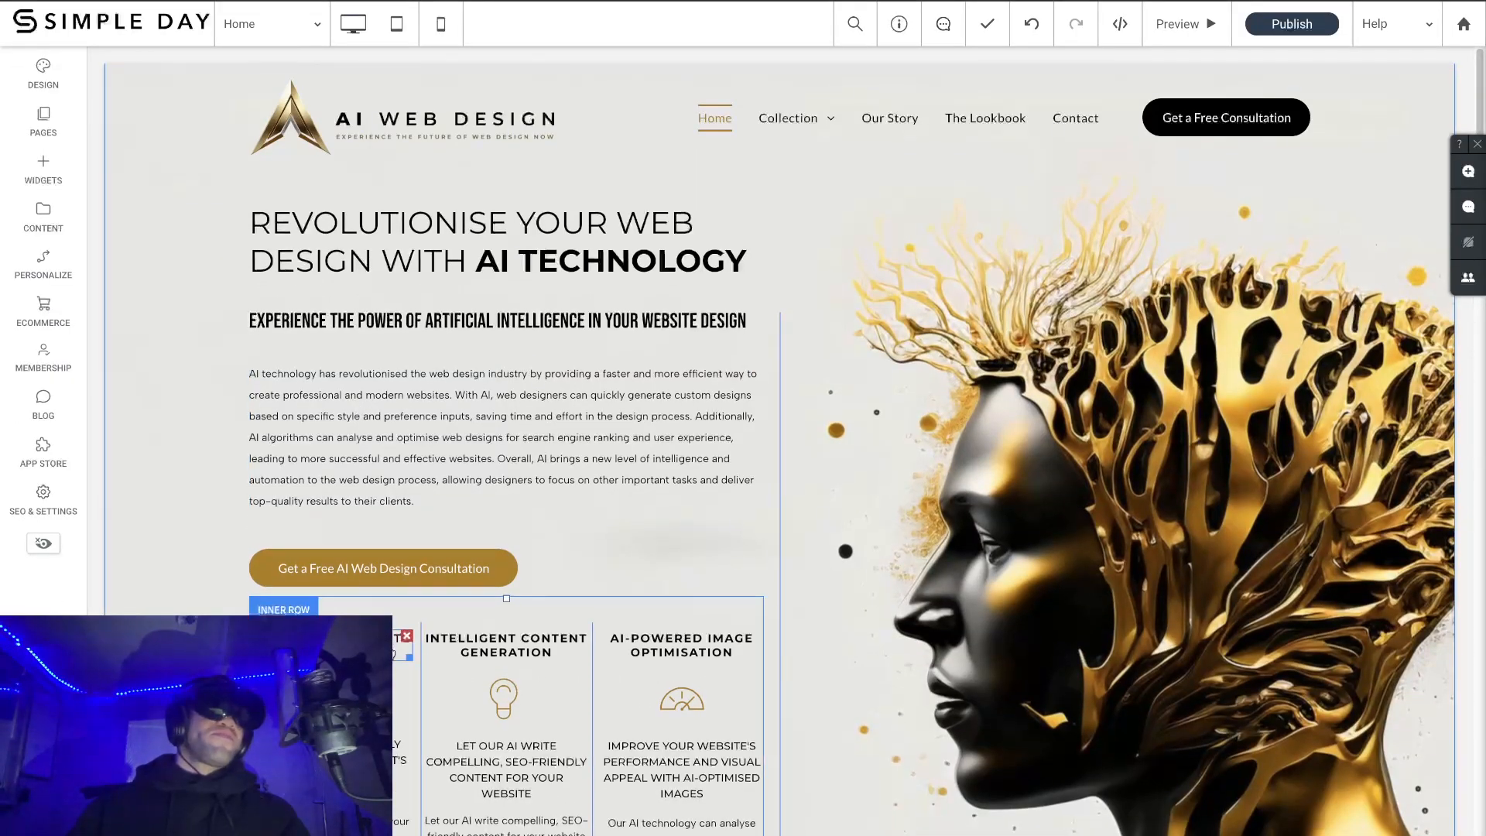
scroll(552, 590, down, 2)
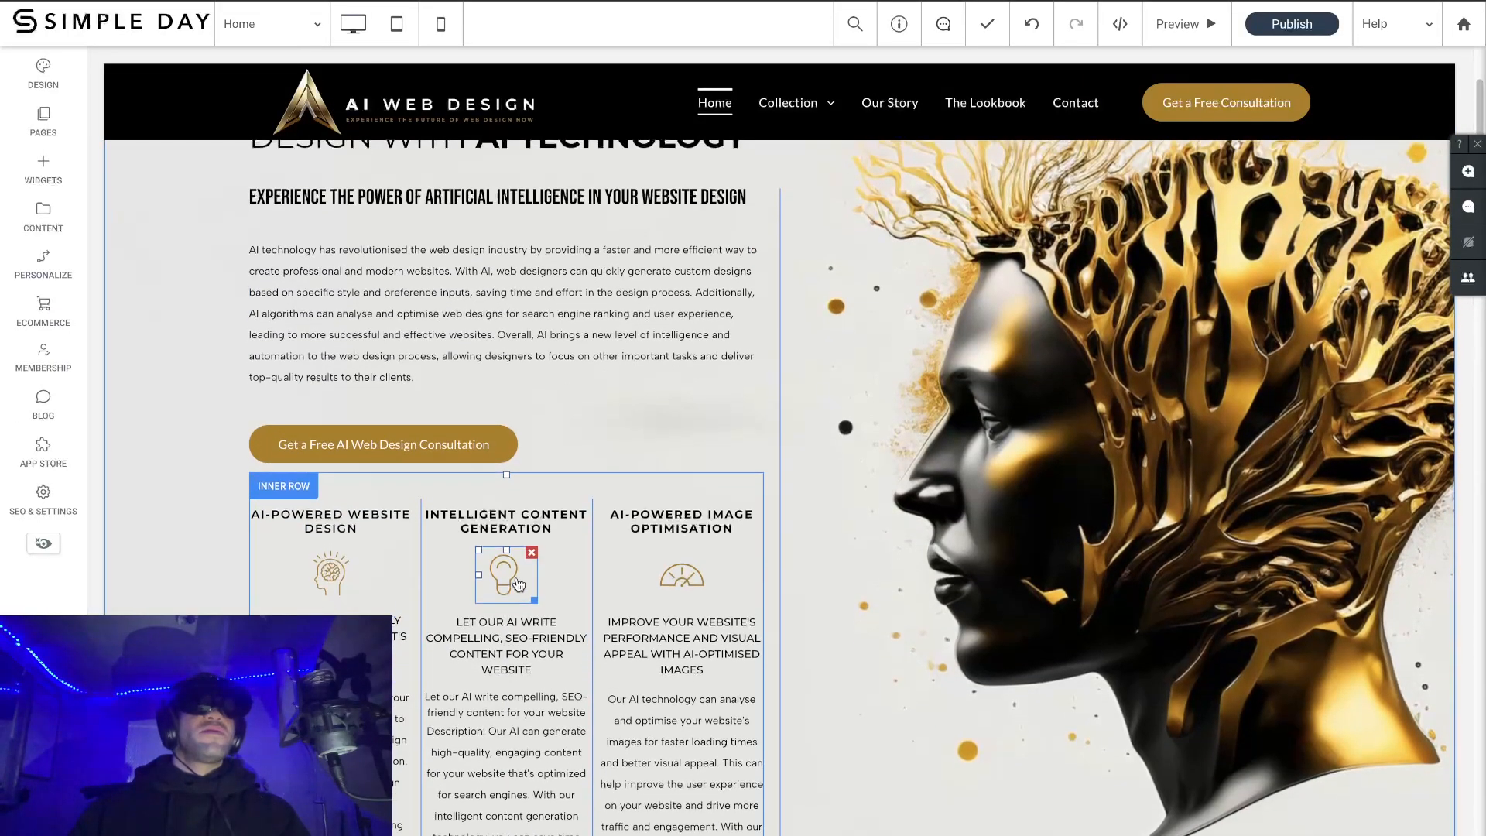
click(1186, 23)
scroll(998, 218, down, 1)
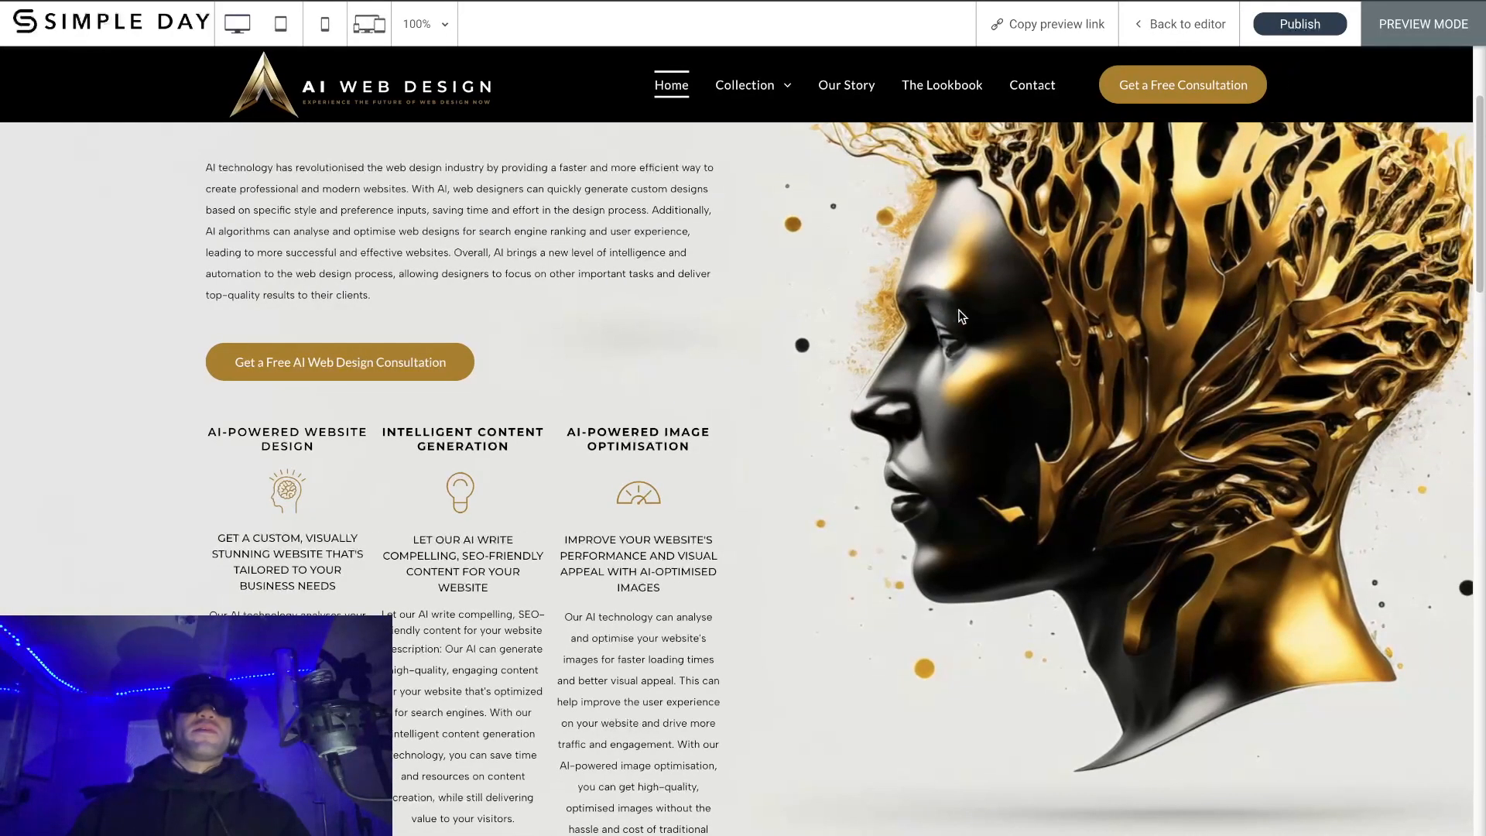
scroll(980, 342, up, 2)
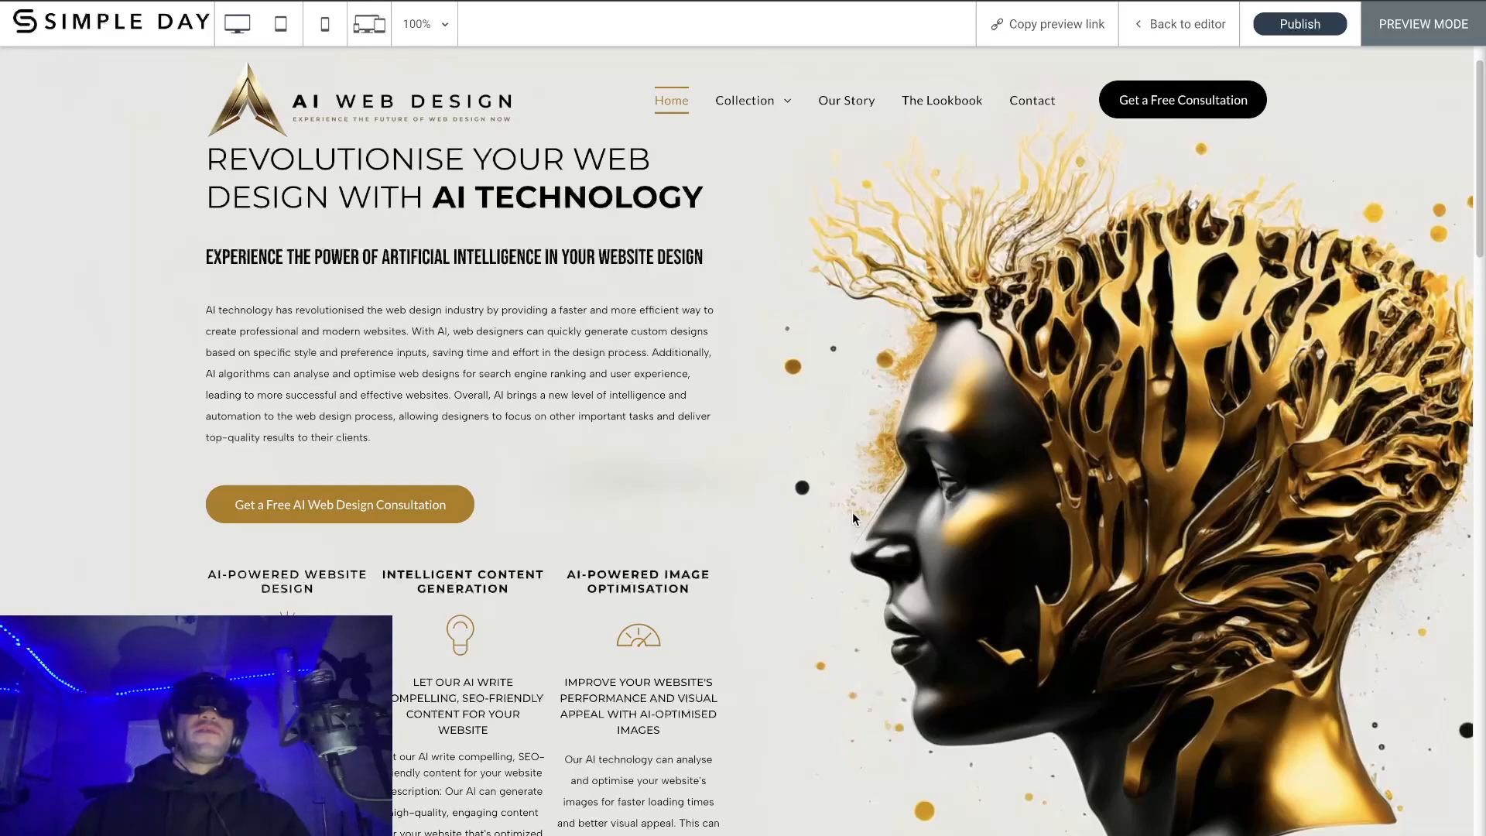
Switch to Photoshop, close Logo Gold Text.psd with its changes saved, and open Hero Ai Head HD_auto_x2.psd.
key(ctrl+Left)
click(47, 16)
click(738, 280)
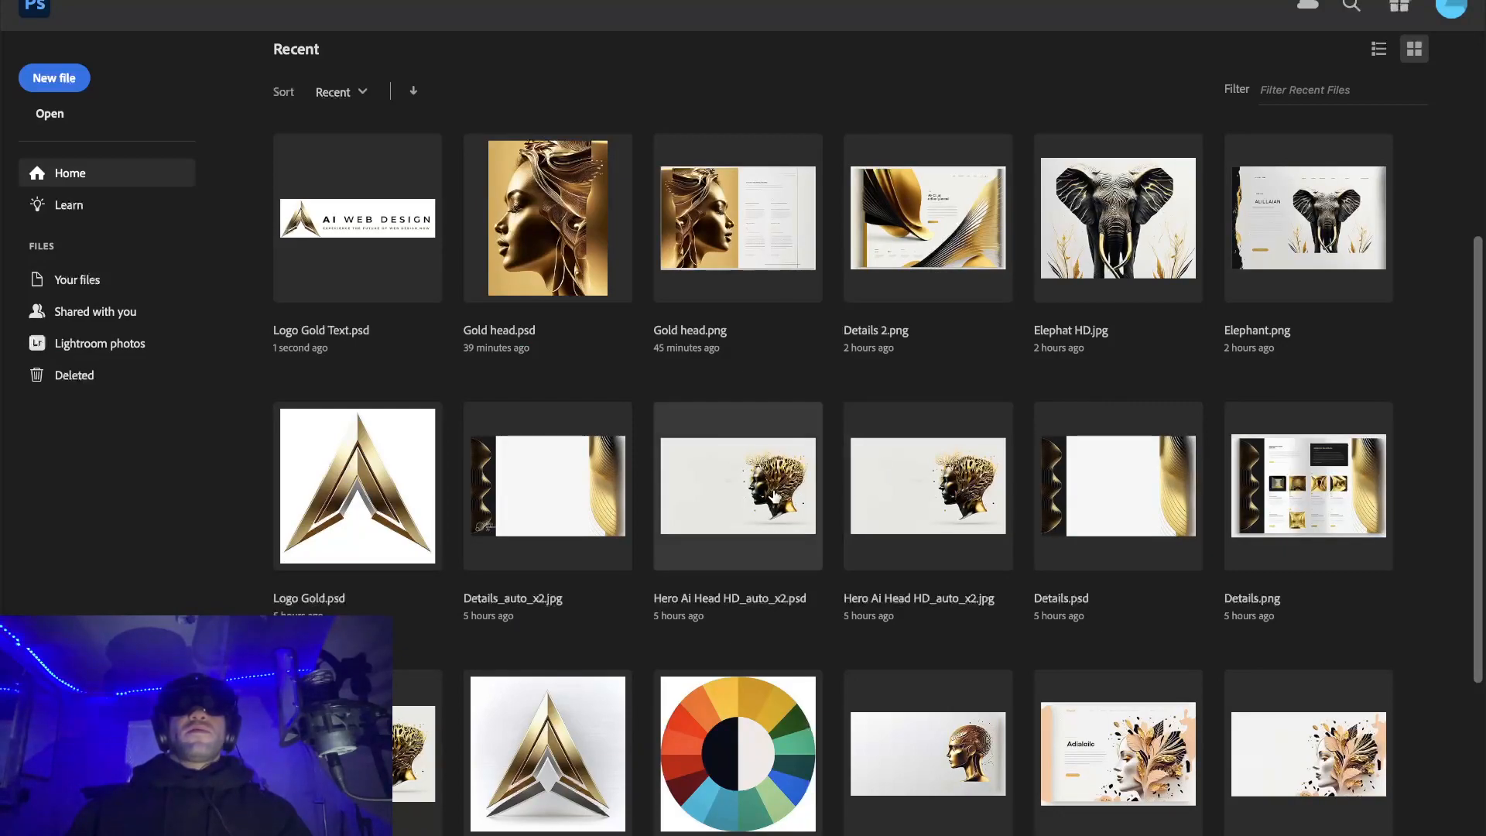
click(765, 496)
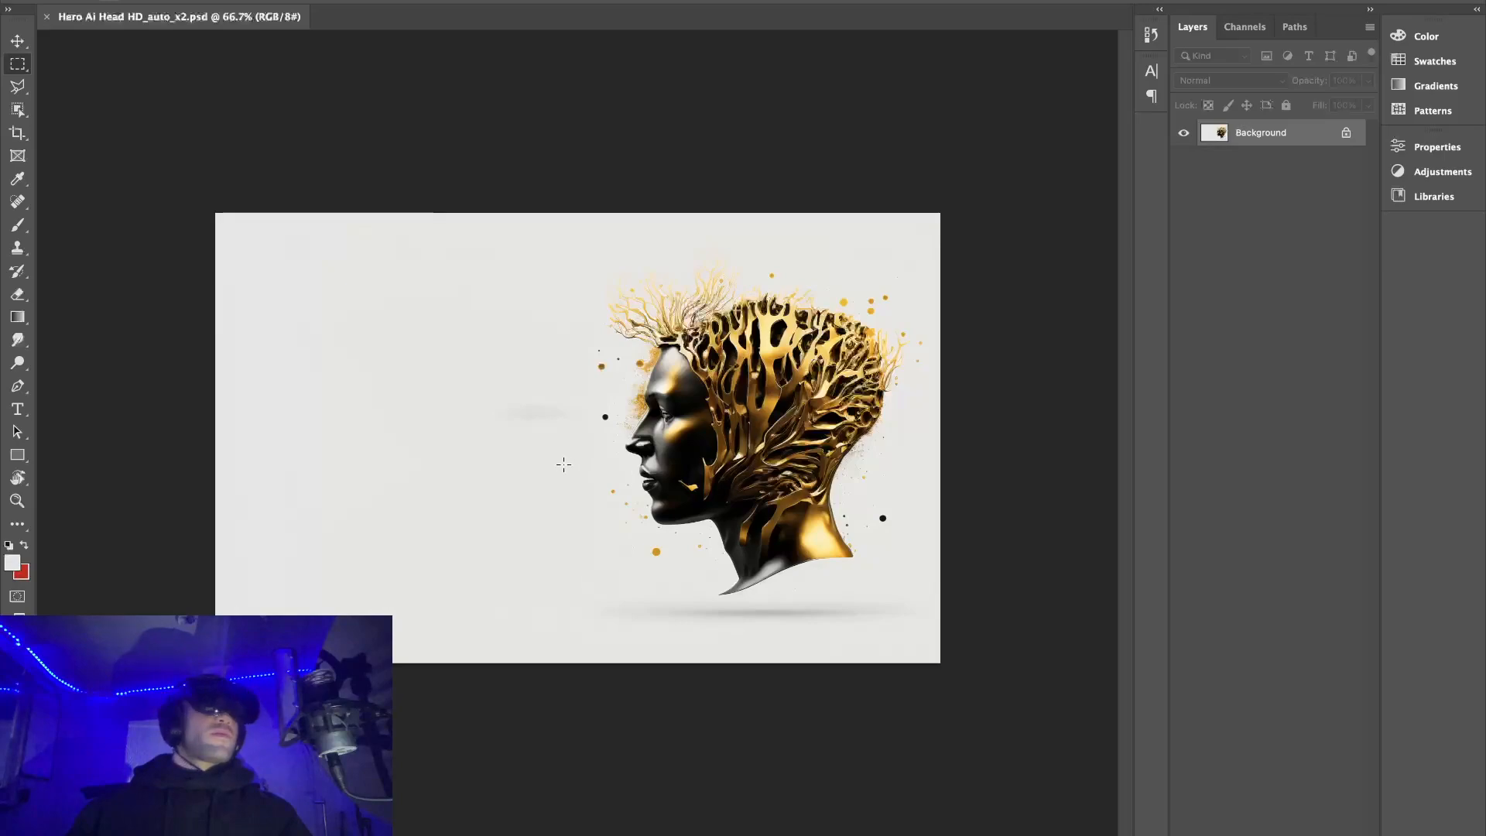
Try Content-Aware Fill on a rectangular selection of the empty area beside the gold-and-black head.
drag(247, 240, 566, 615)
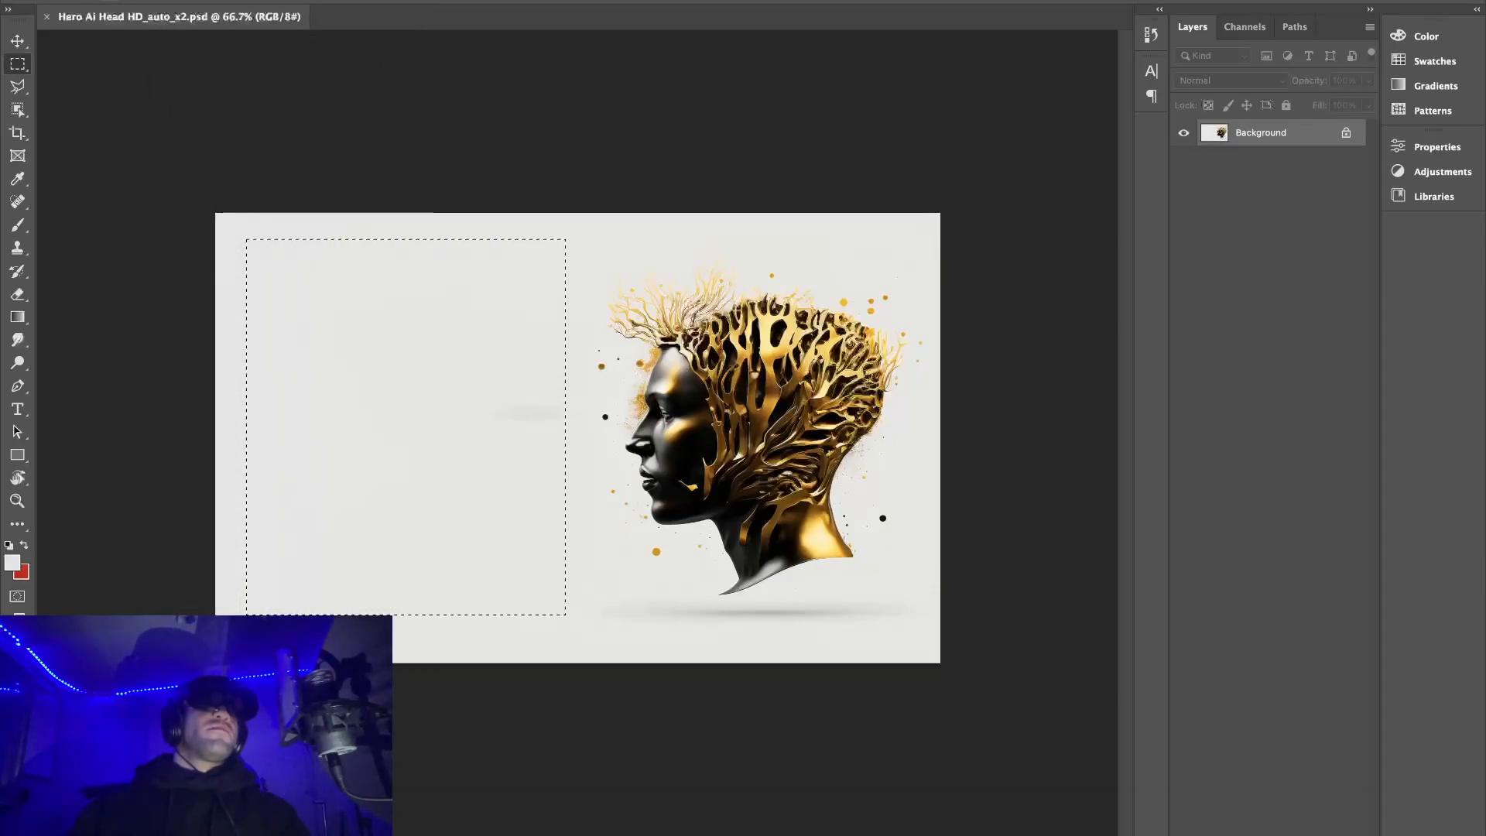
click(130, 2)
mouse_move(171, 1)
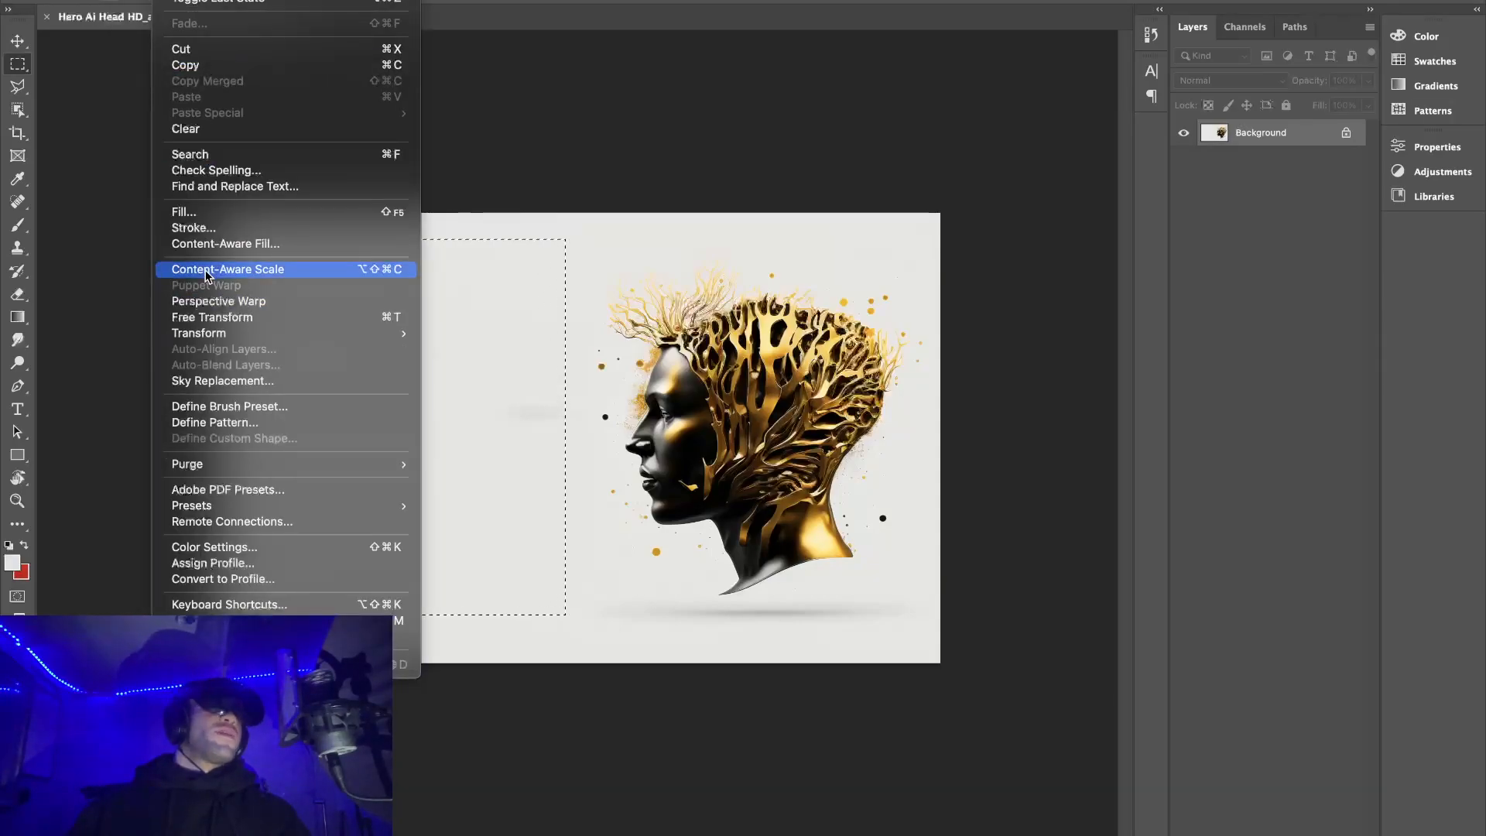
click(209, 246)
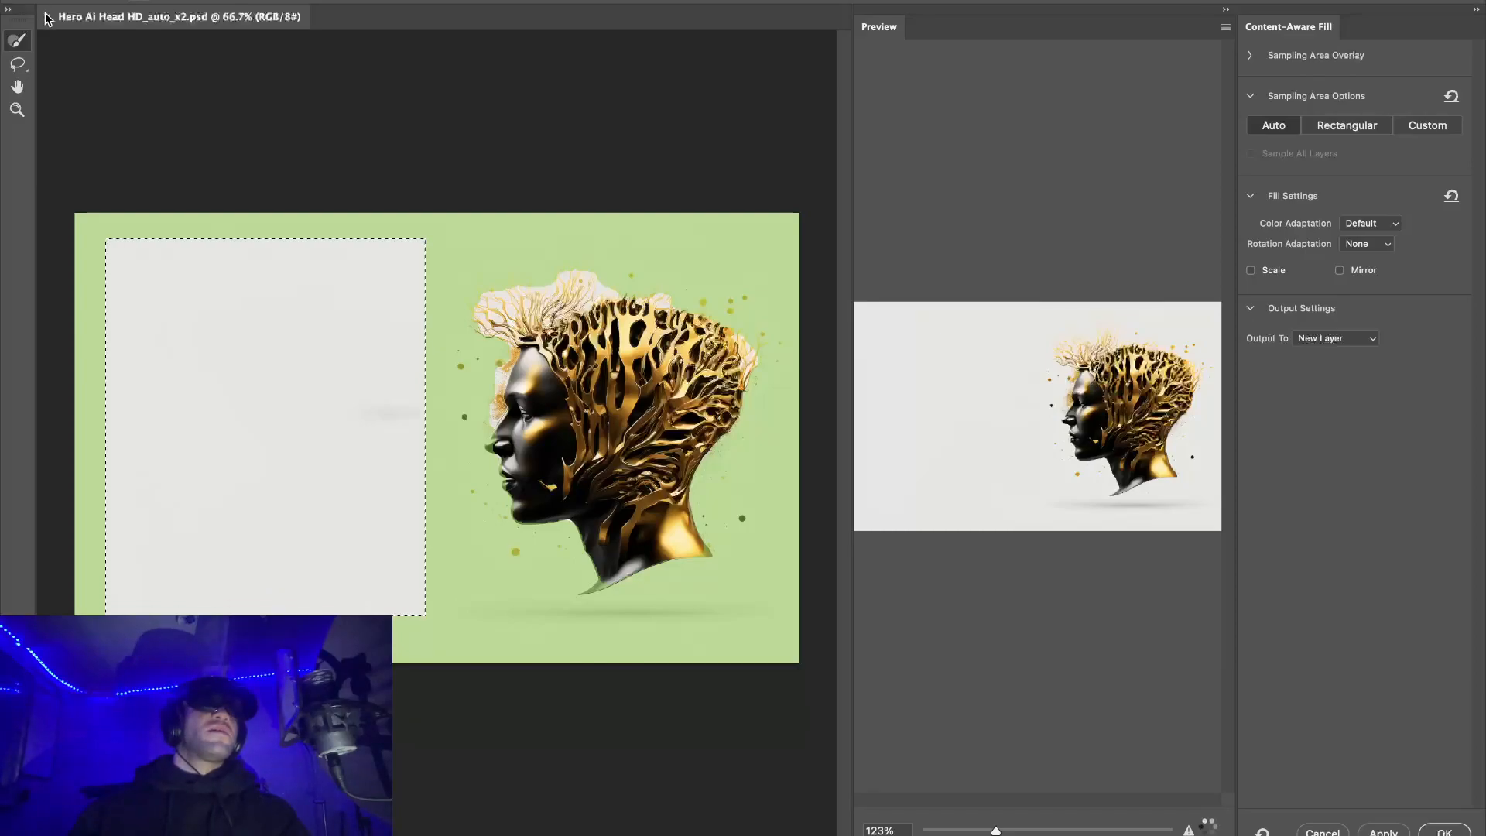
key(Escape)
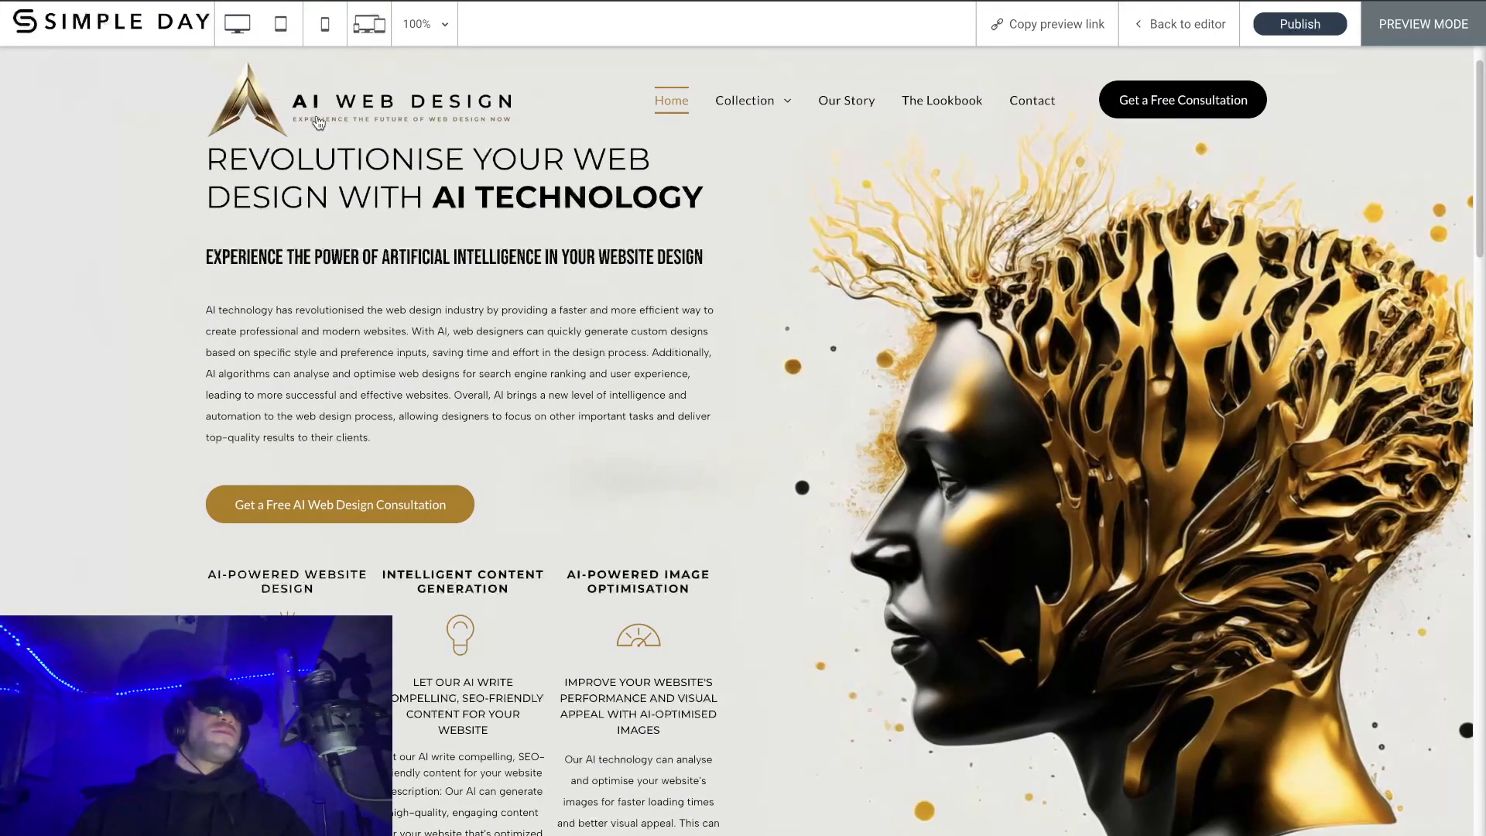
Switch to the website preview, check the Home page in the mobile layout, and return it to the large desktop layout.
click(315, 26)
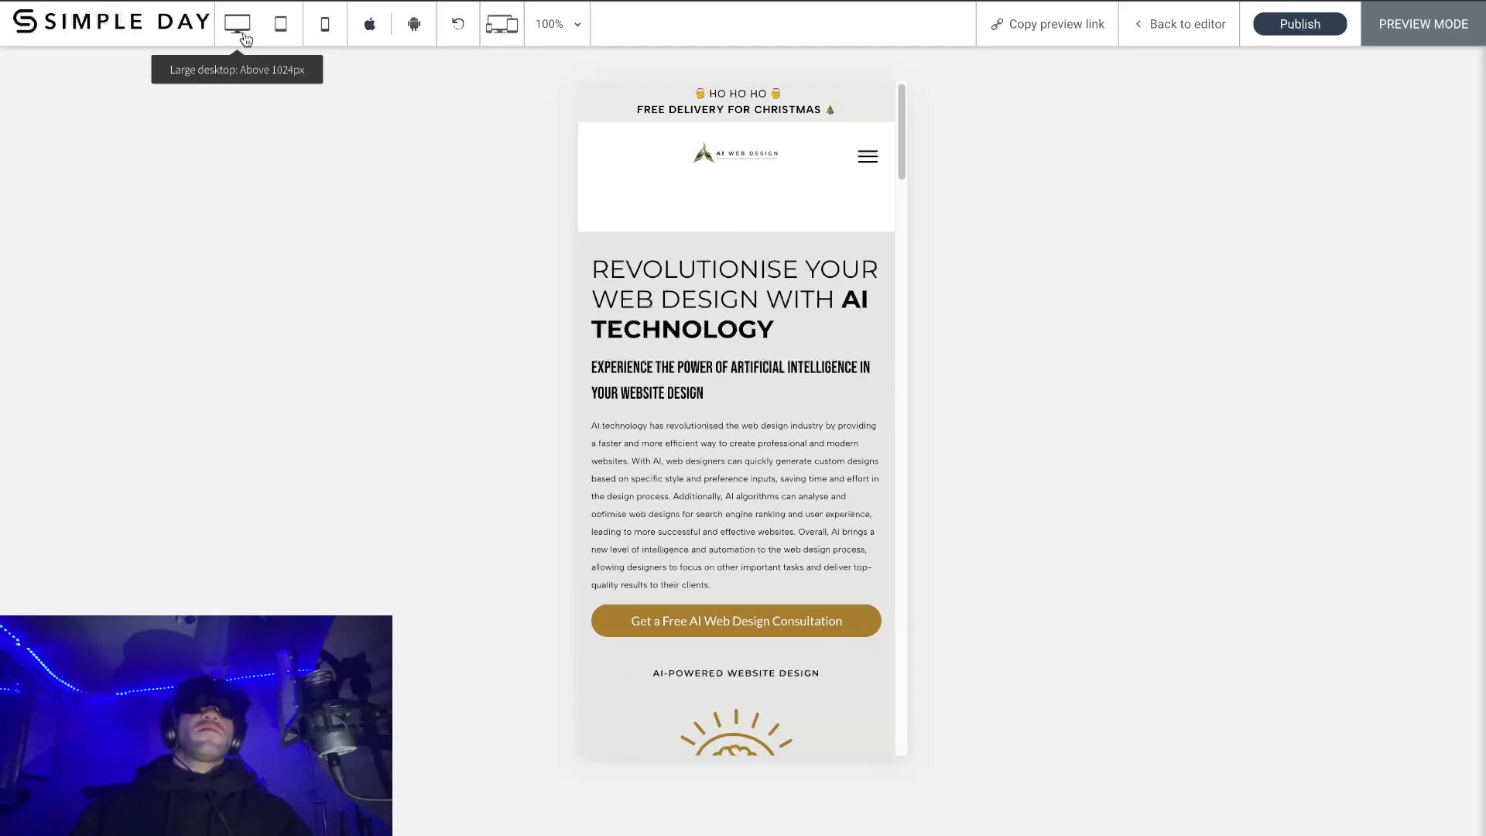
scroll(783, 374, down, 9)
scroll(748, 368, up, 9)
click(246, 23)
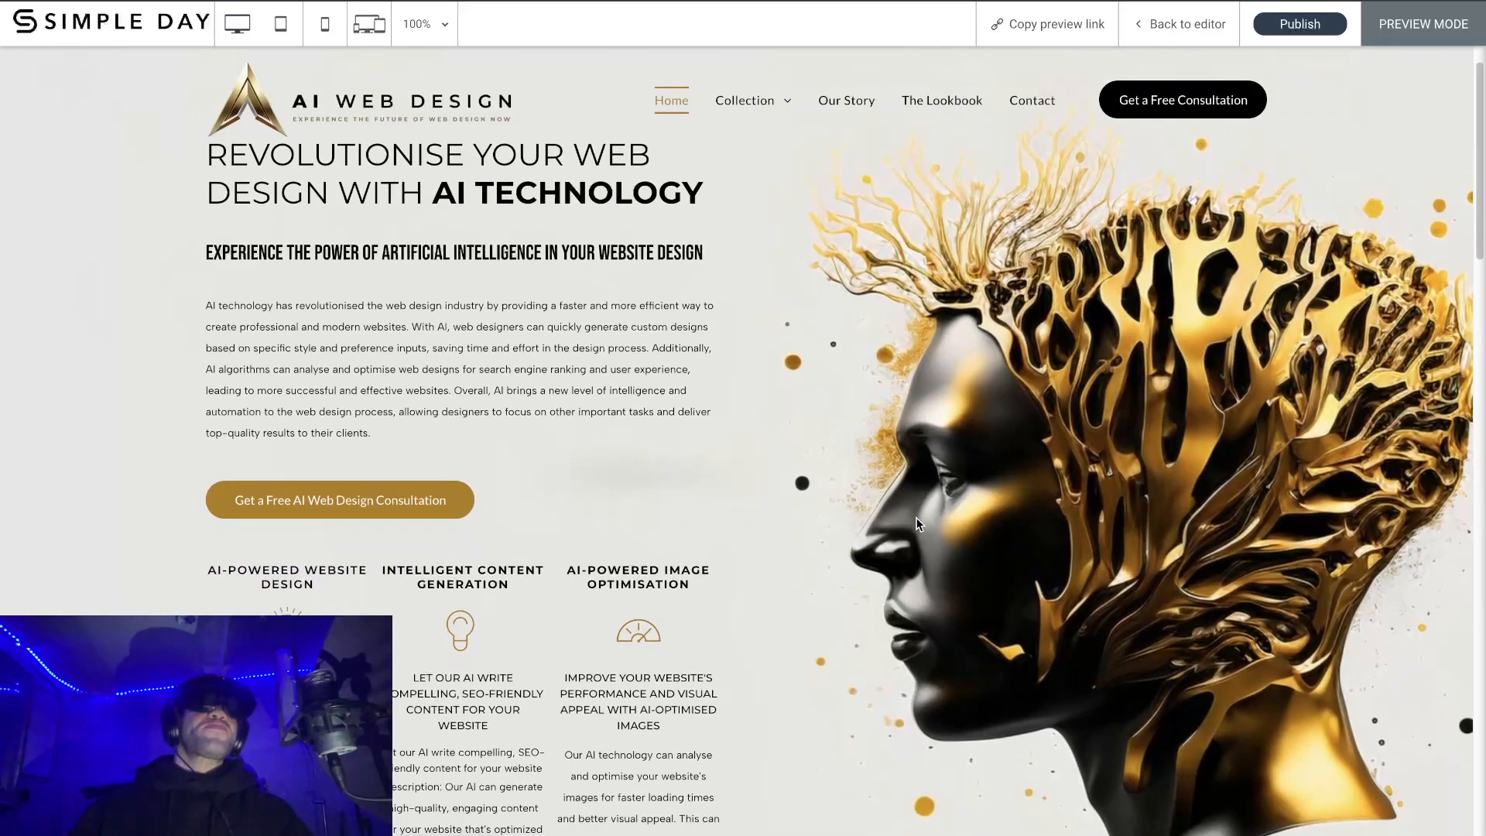
Look through the desktop Home page from the hero section down to the lower sections and back.
scroll(903, 517, down, 4)
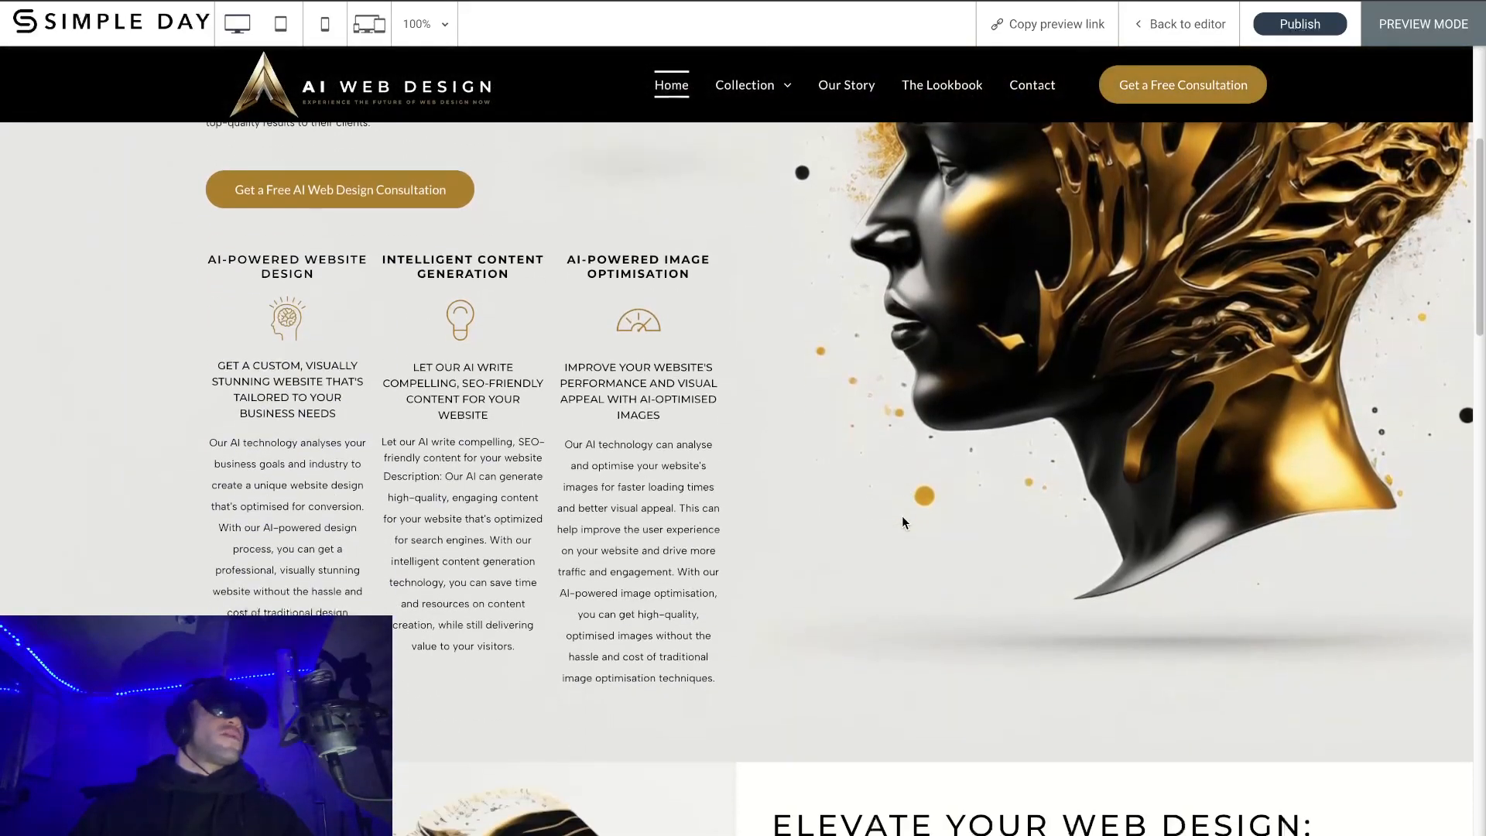
scroll(903, 517, down, 8)
scroll(911, 516, down, 5)
scroll(852, 504, up, 15)
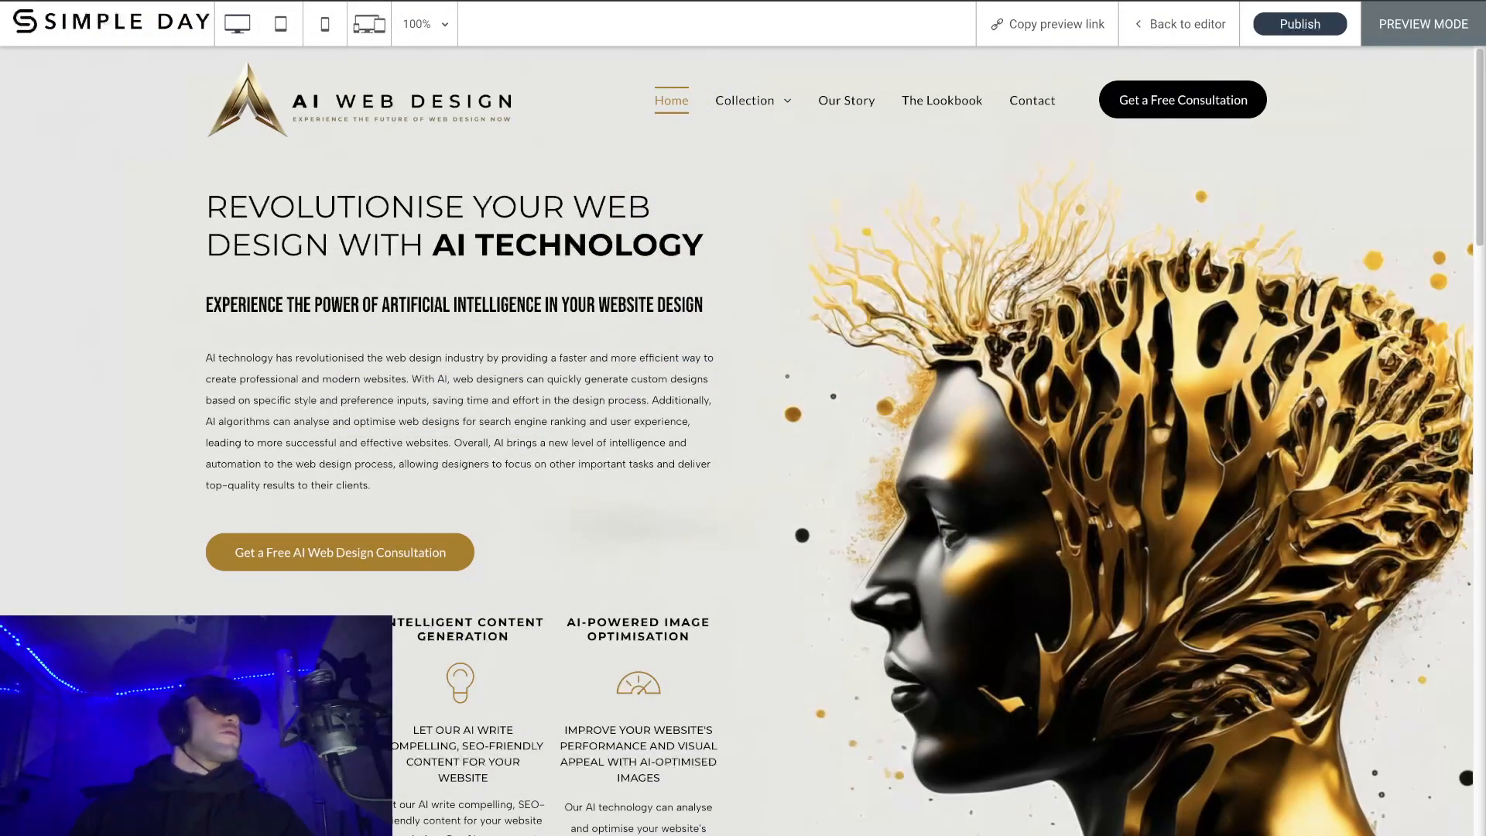
Examine how the Home page header, logo and navigation change between the top of the page and the scrolled sections.
scroll(355, 411, down, 4)
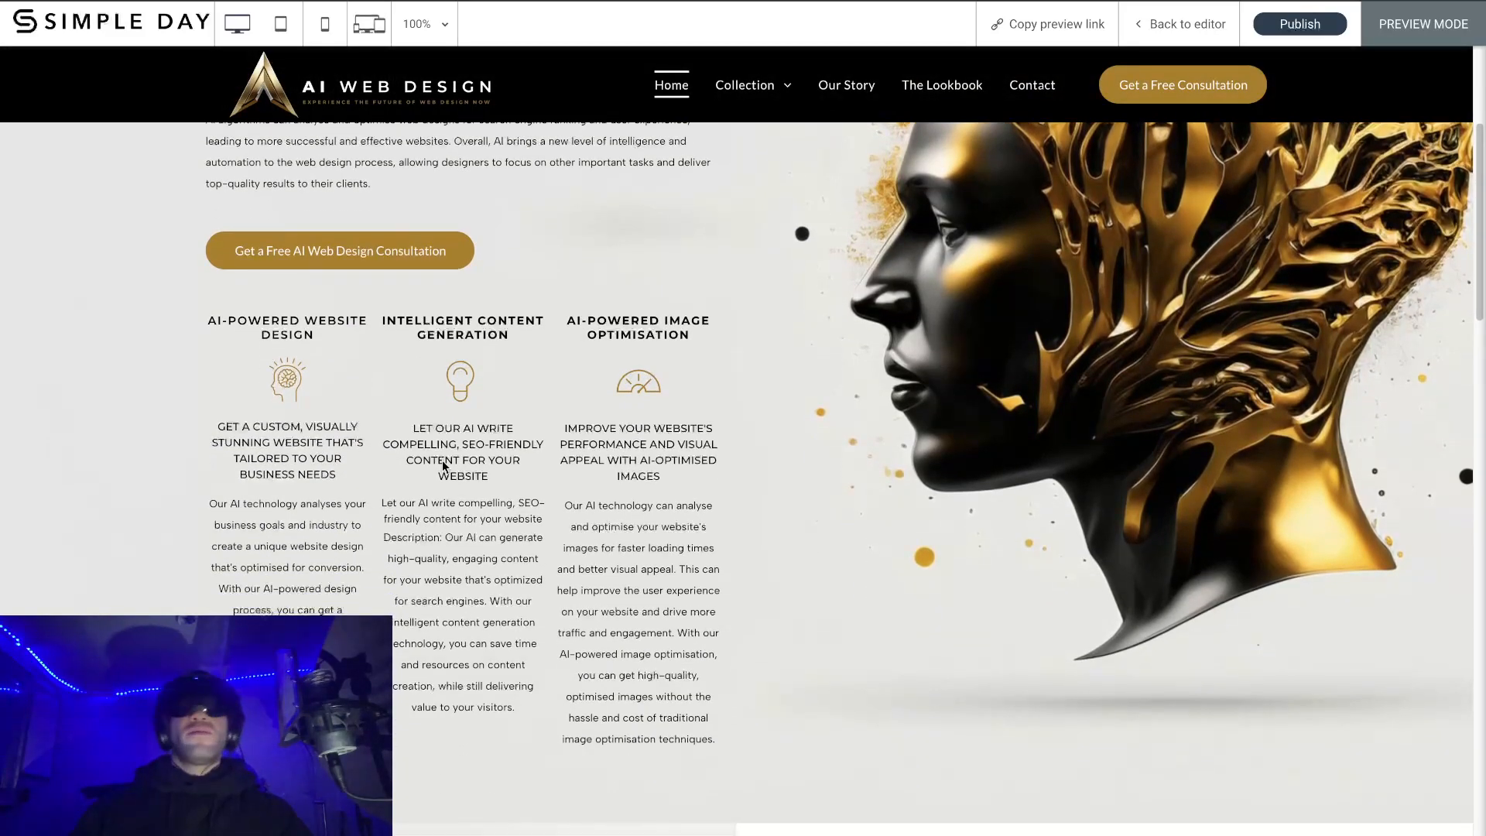
scroll(455, 448, up, 4)
scroll(459, 439, down, 2)
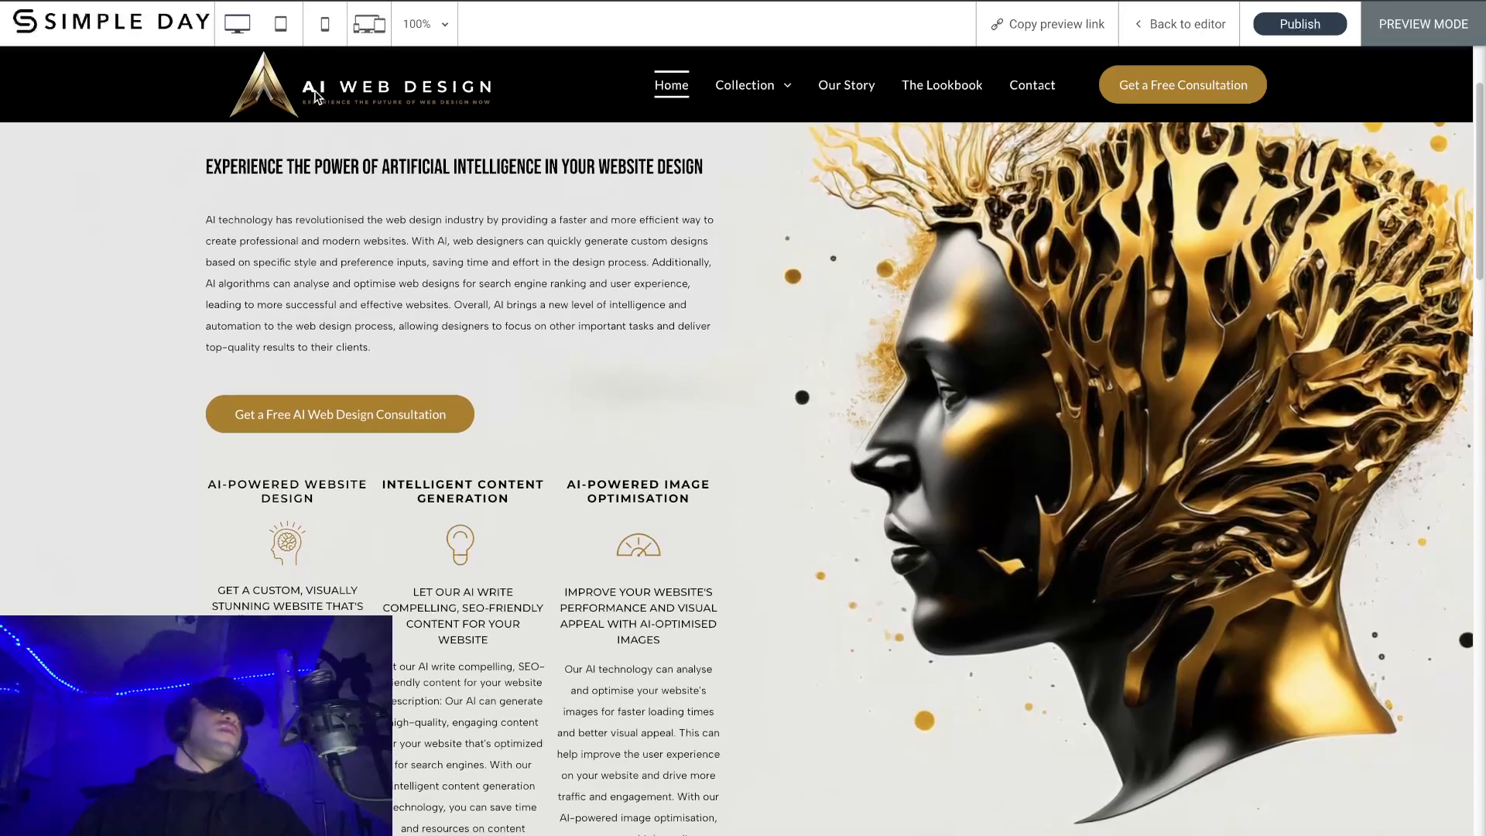
scroll(341, 93, up, 2)
scroll(356, 96, down, 3)
scroll(370, 99, up, 4)
scroll(369, 93, down, 4)
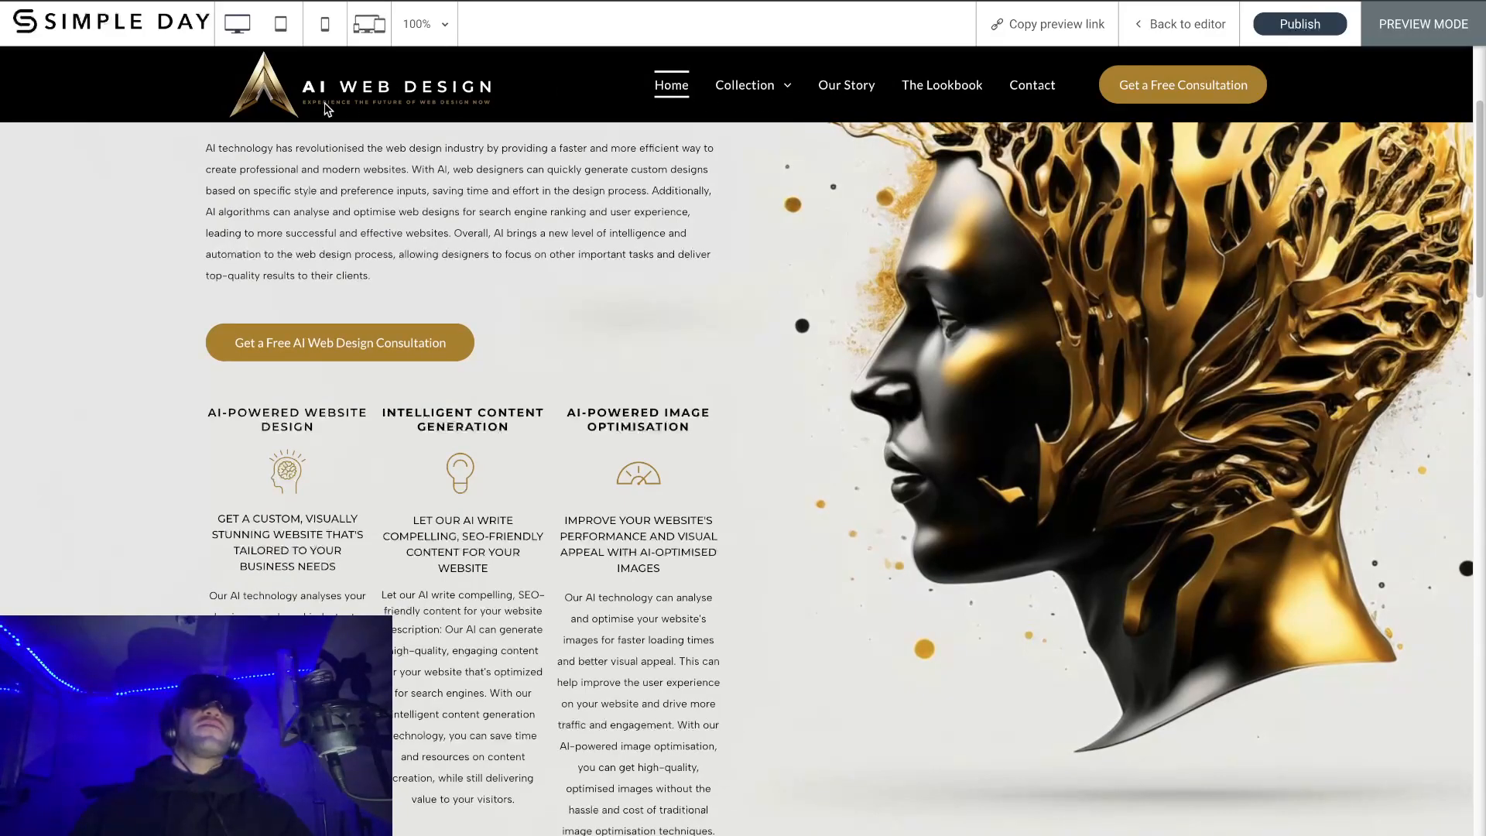
scroll(709, 96, down, 3)
scroll(852, 116, up, 6)
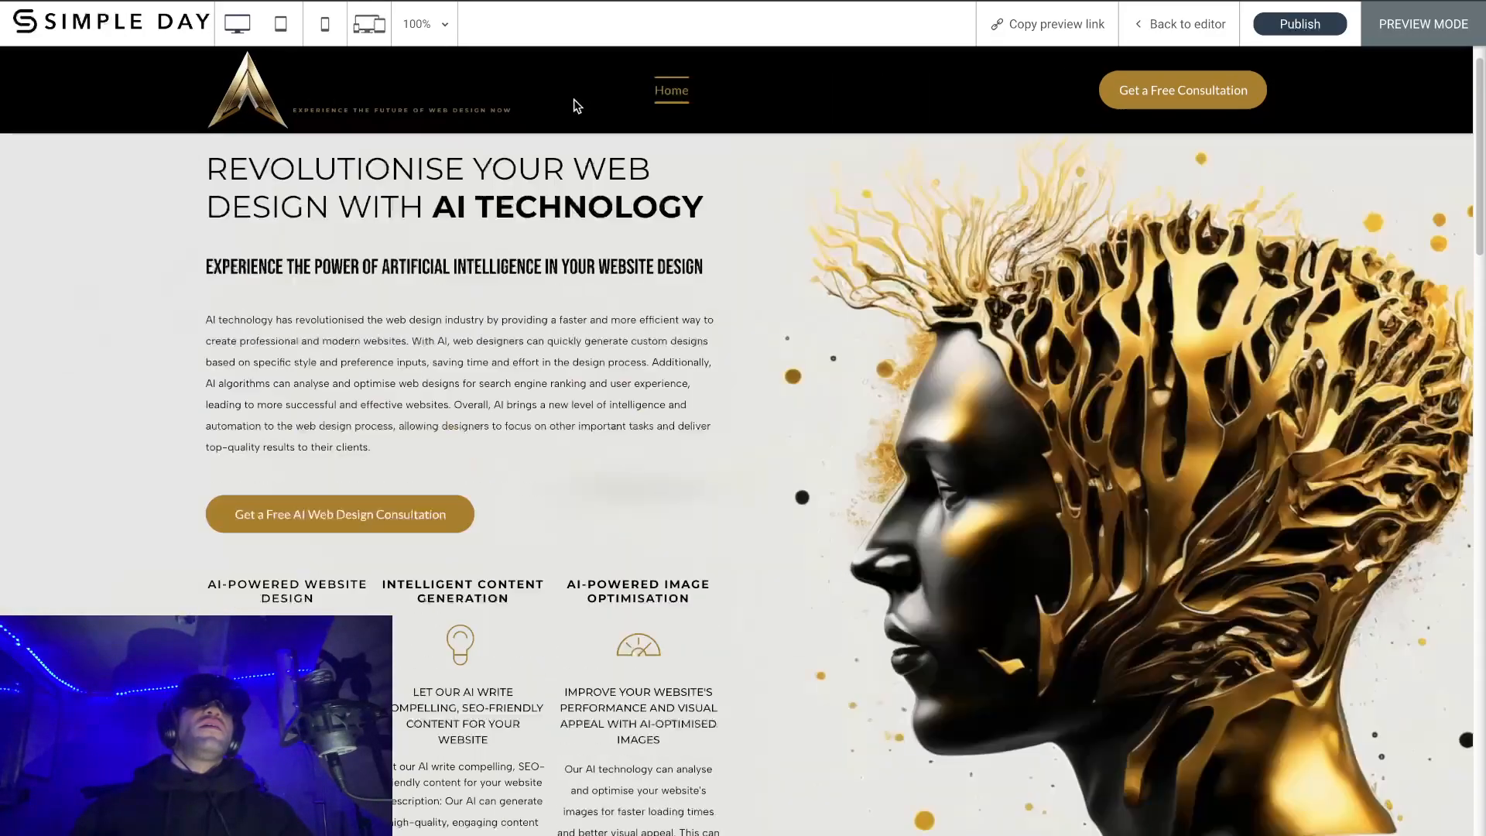
scroll(992, 128, down, 5)
scroll(987, 130, down, 5)
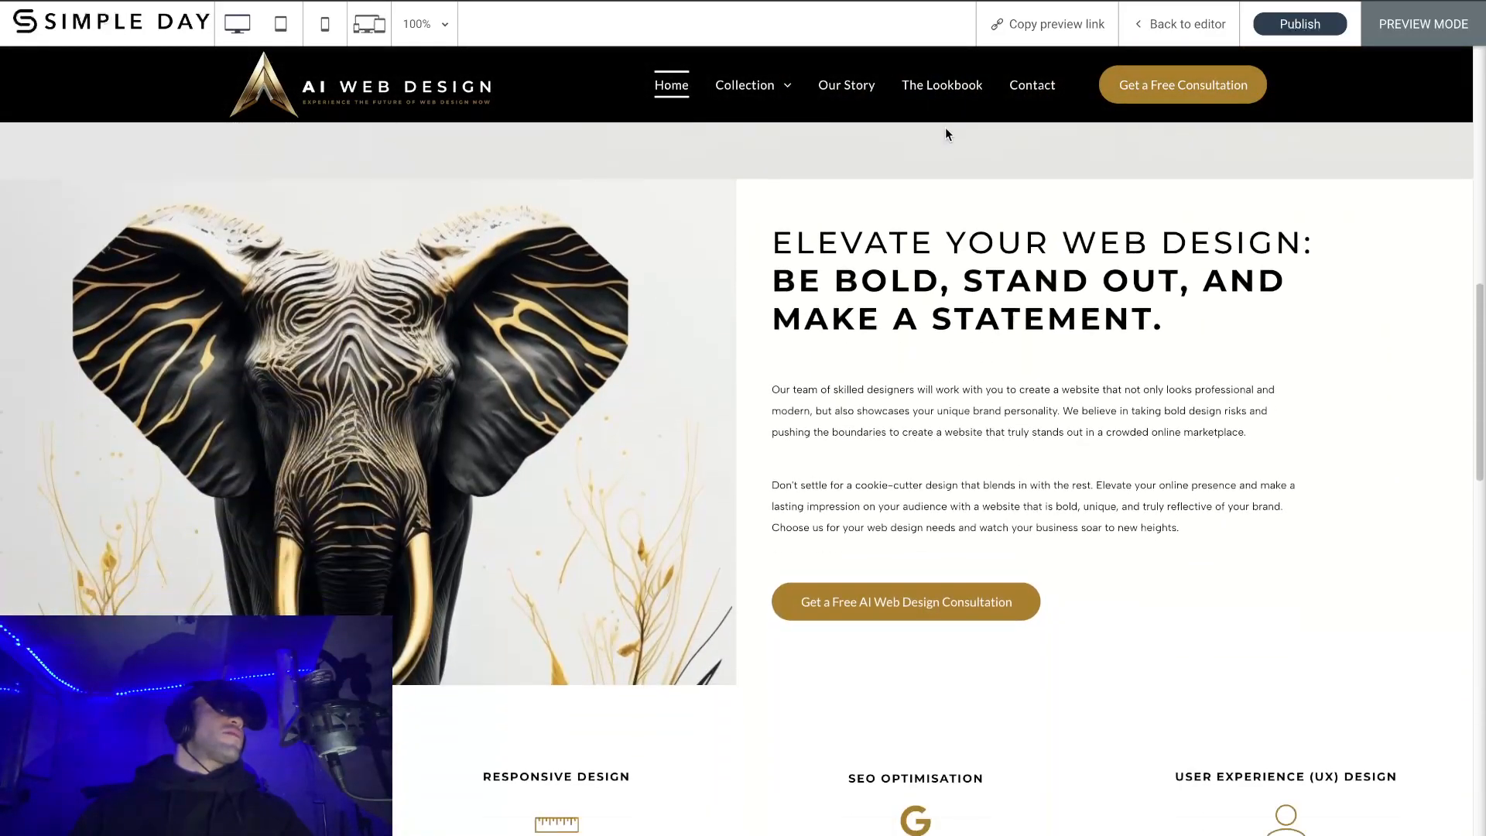
scroll(945, 127, up, 8)
scroll(967, 164, up, 2)
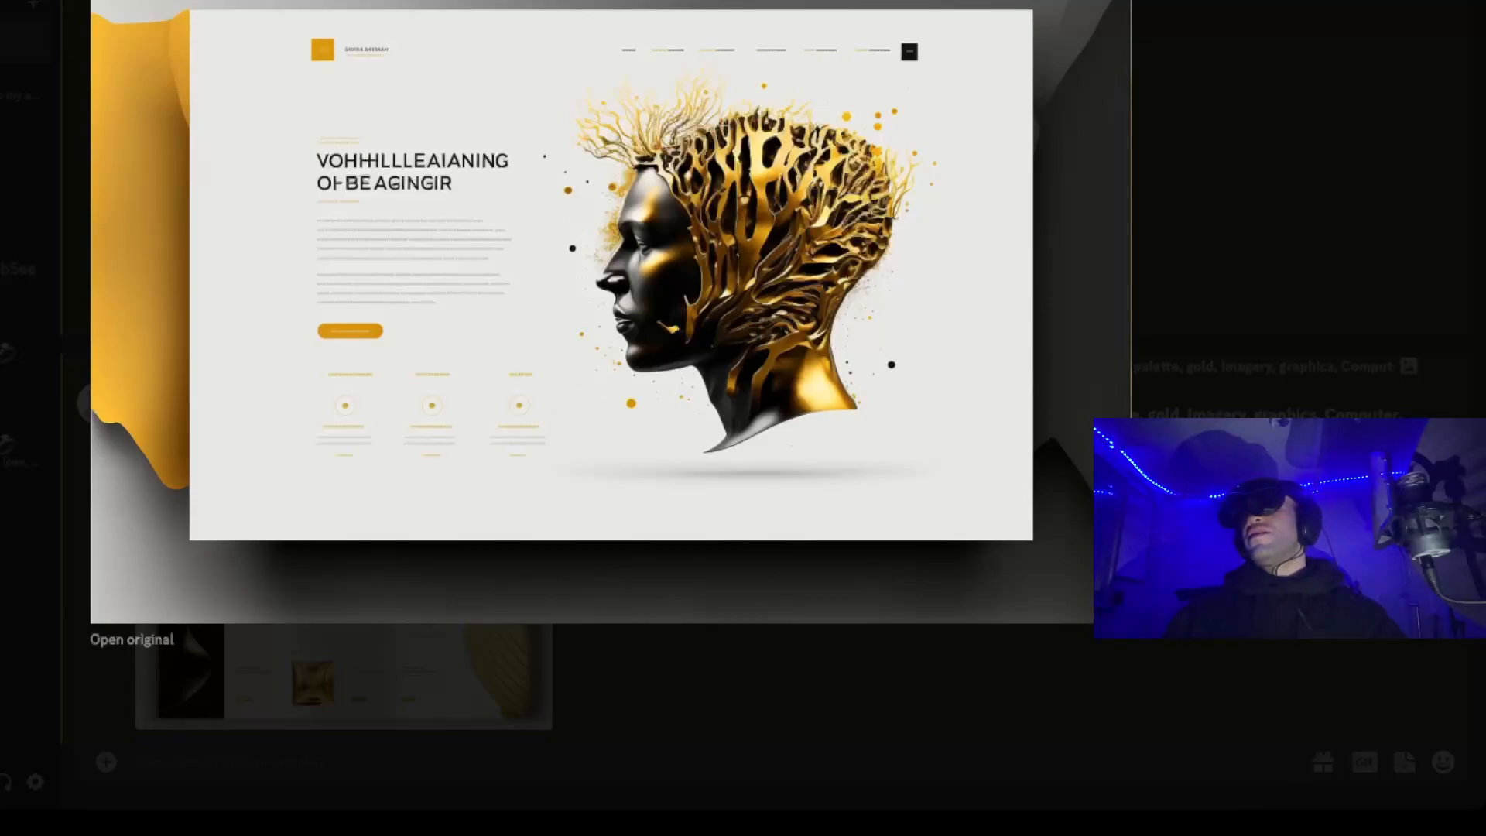
In the Midjourney Bot chat on Discord, close the enlarged head layout and find the 18:57 full page AI web design layout prompt.
key(Escape)
scroll(765, 372, down, 8)
scroll(765, 372, down, 20)
scroll(765, 372, up, 15)
scroll(765, 372, down, 2)
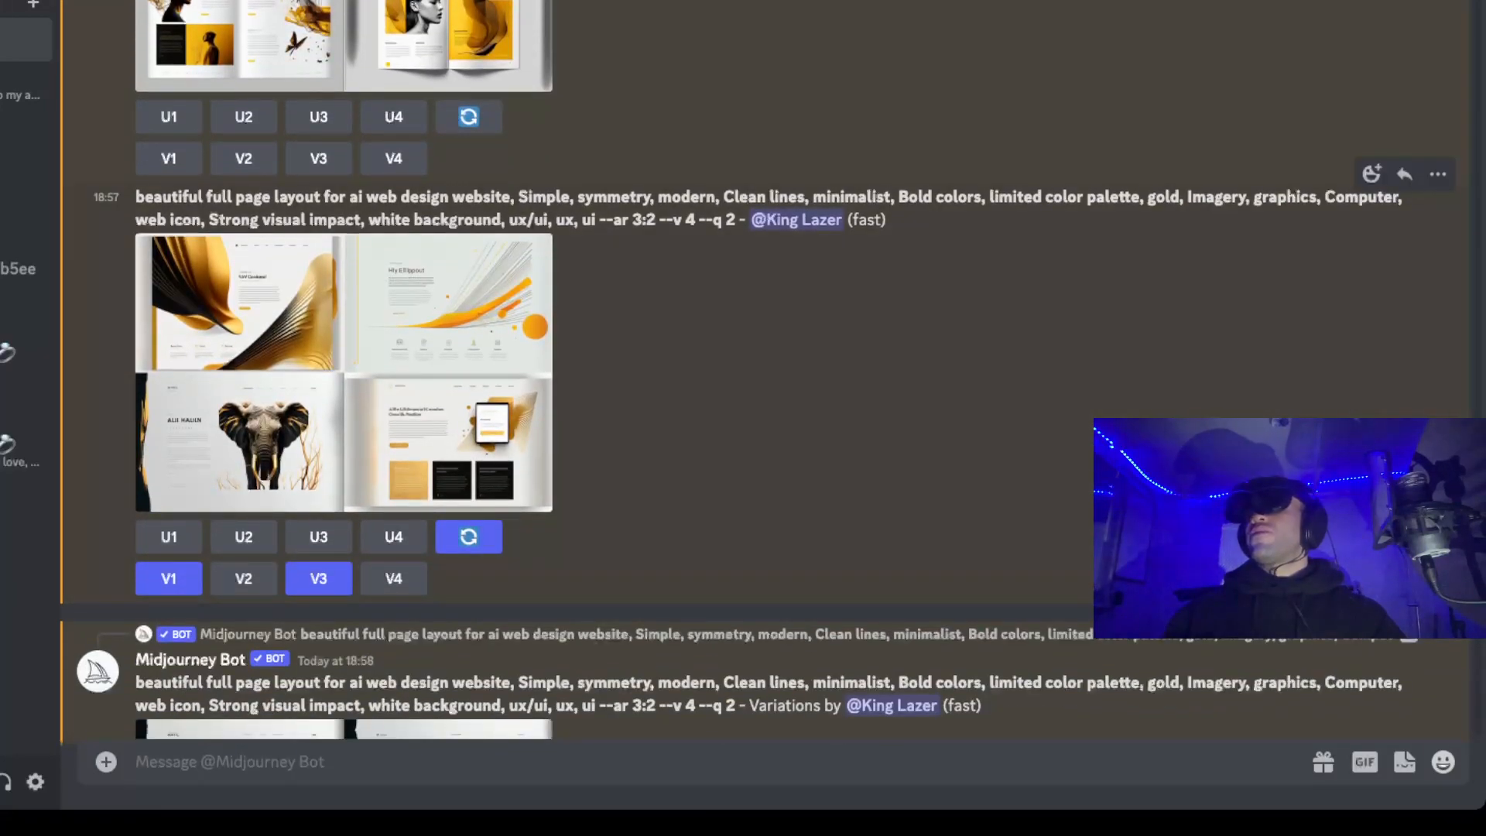
drag(360, 198, 691, 197)
click(712, 198)
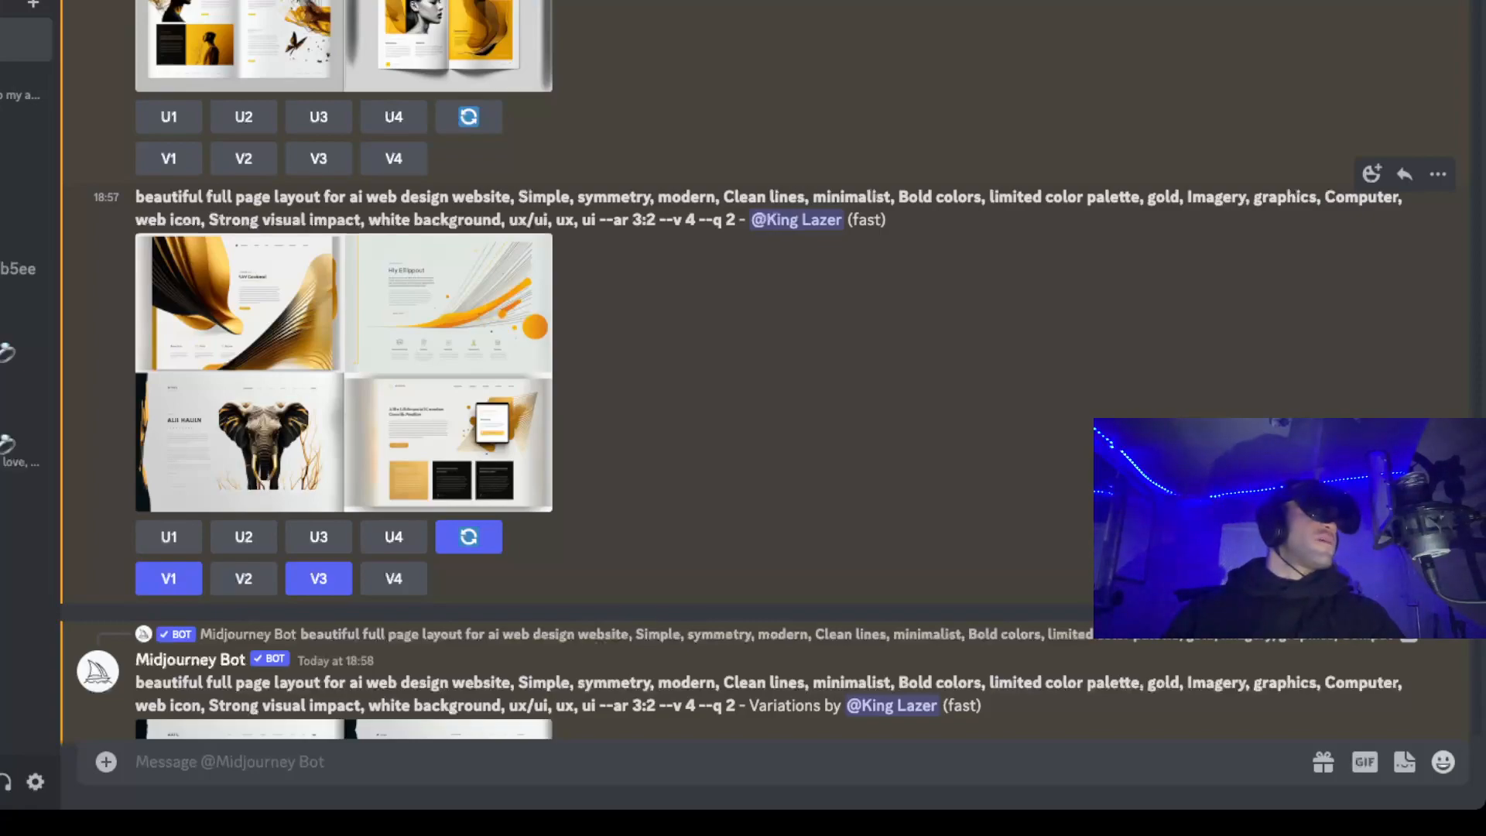
View the 18:57 layout grid, its elephant variations and the upscaled elephant layout enlarged, and inspect Elephat HD.jpg in Photoshop.
click(344, 373)
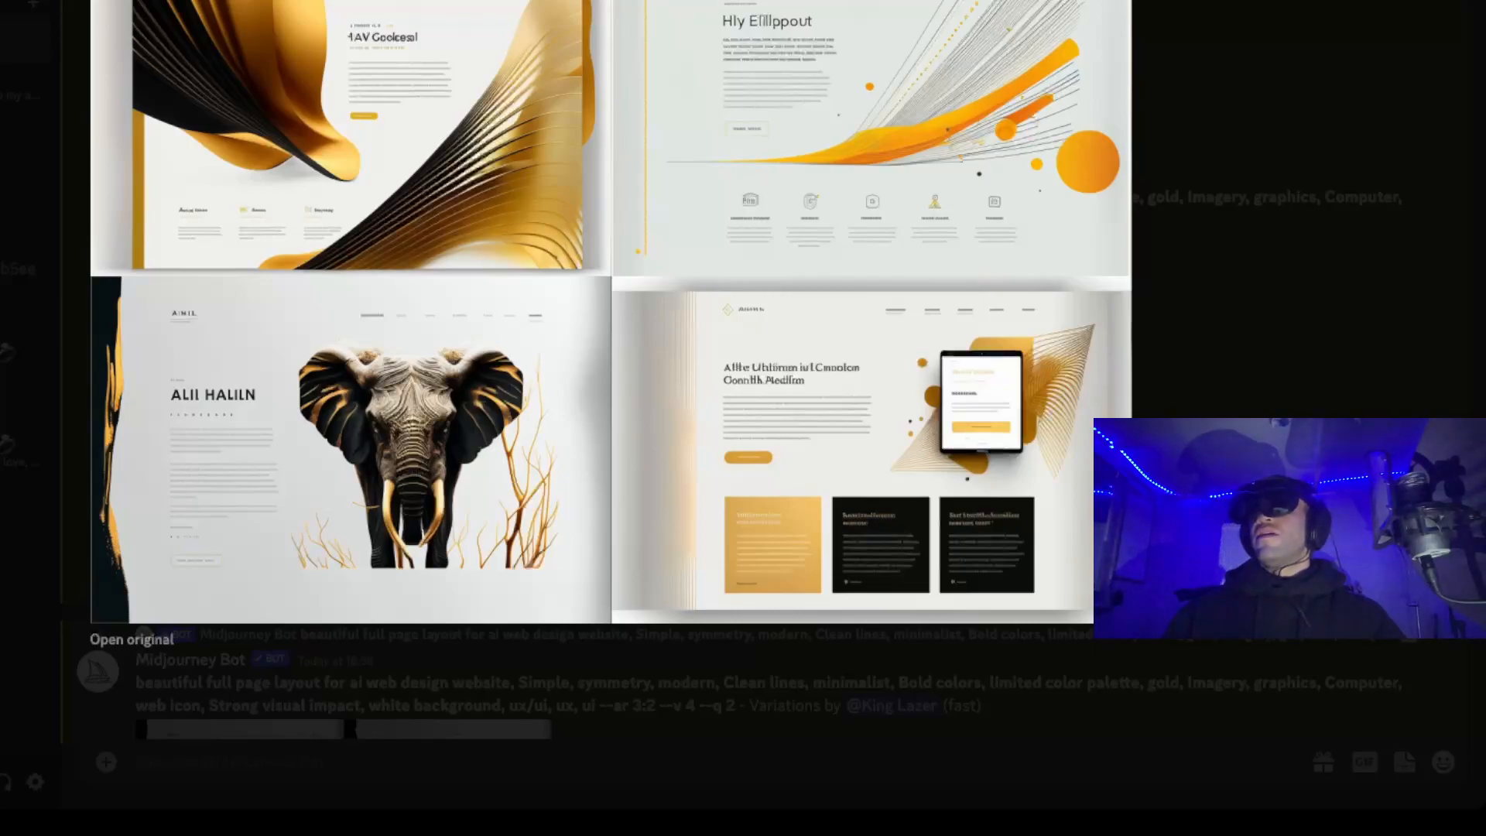
key(Escape)
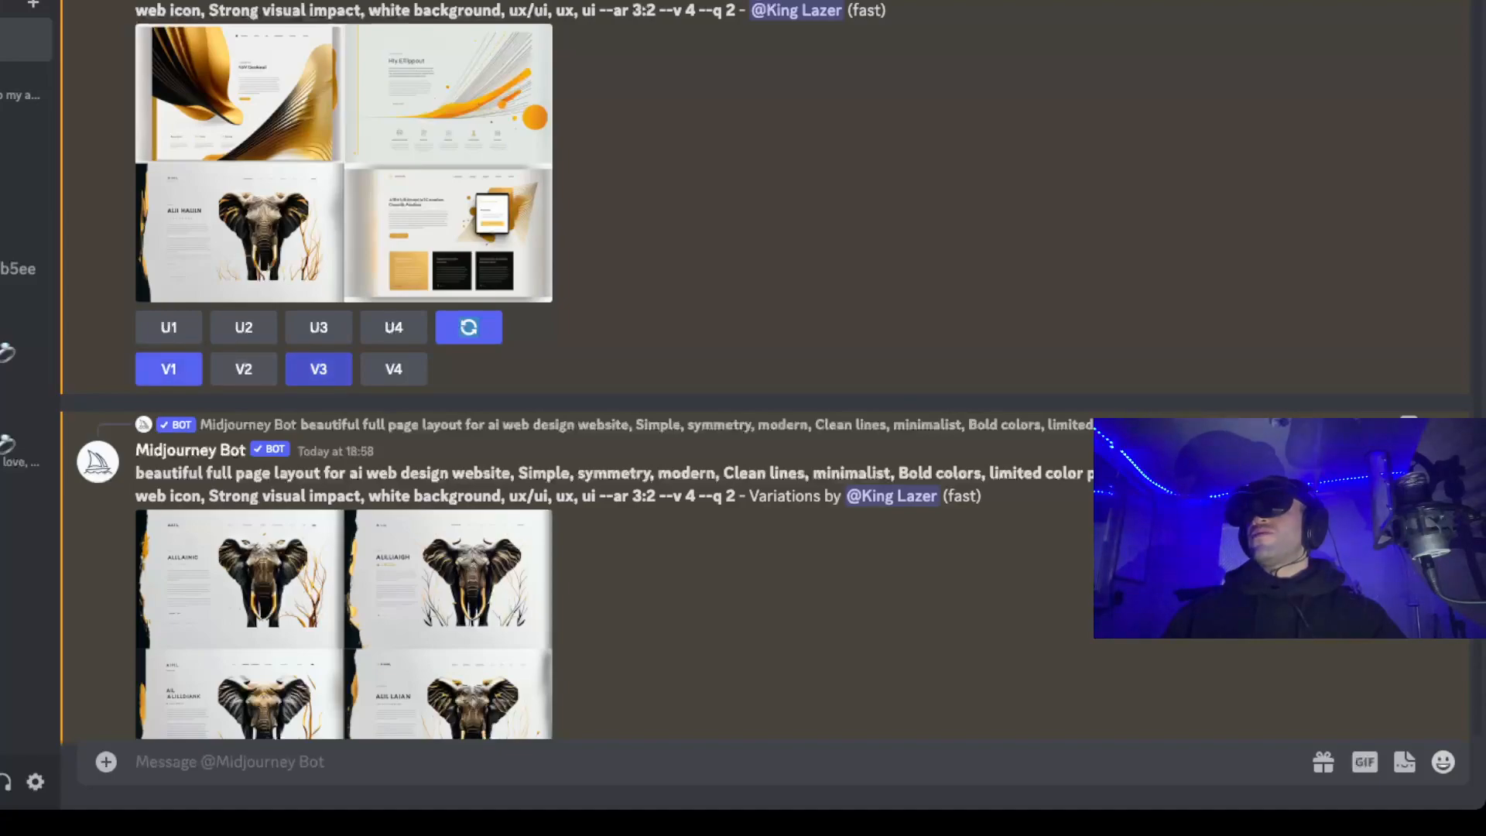
click(344, 466)
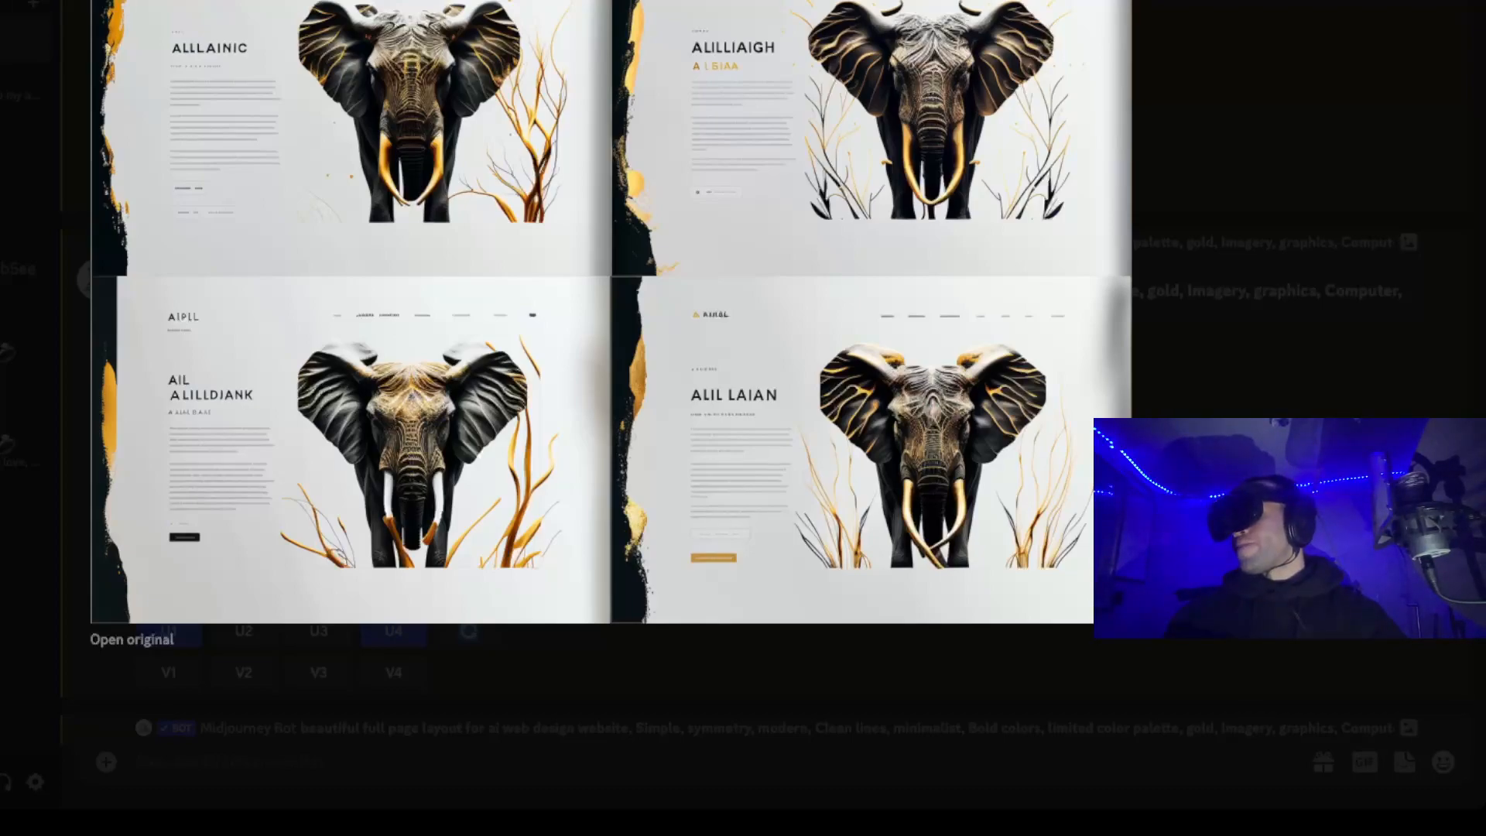
key(Escape)
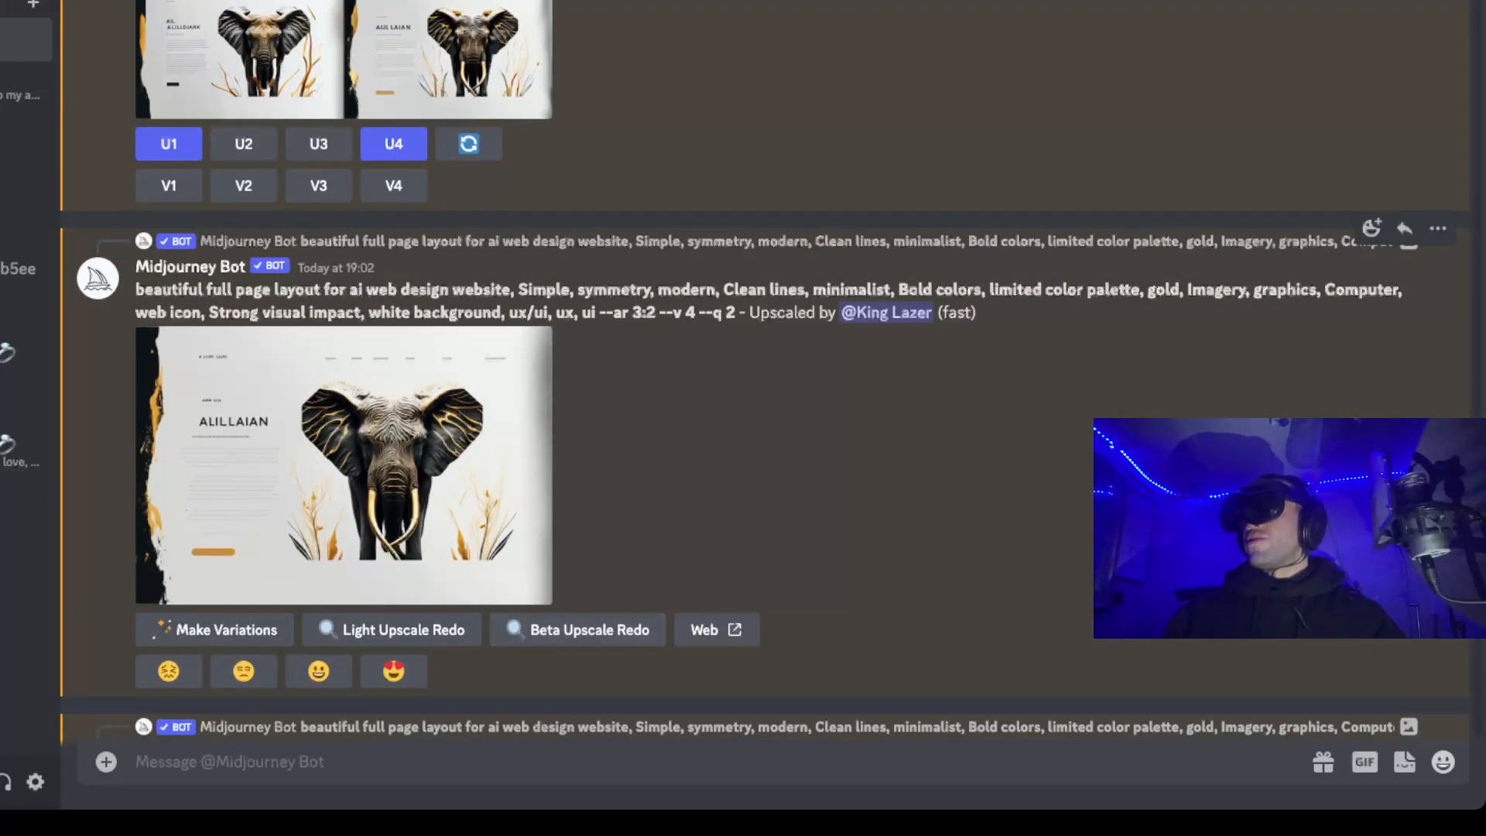
click(343, 465)
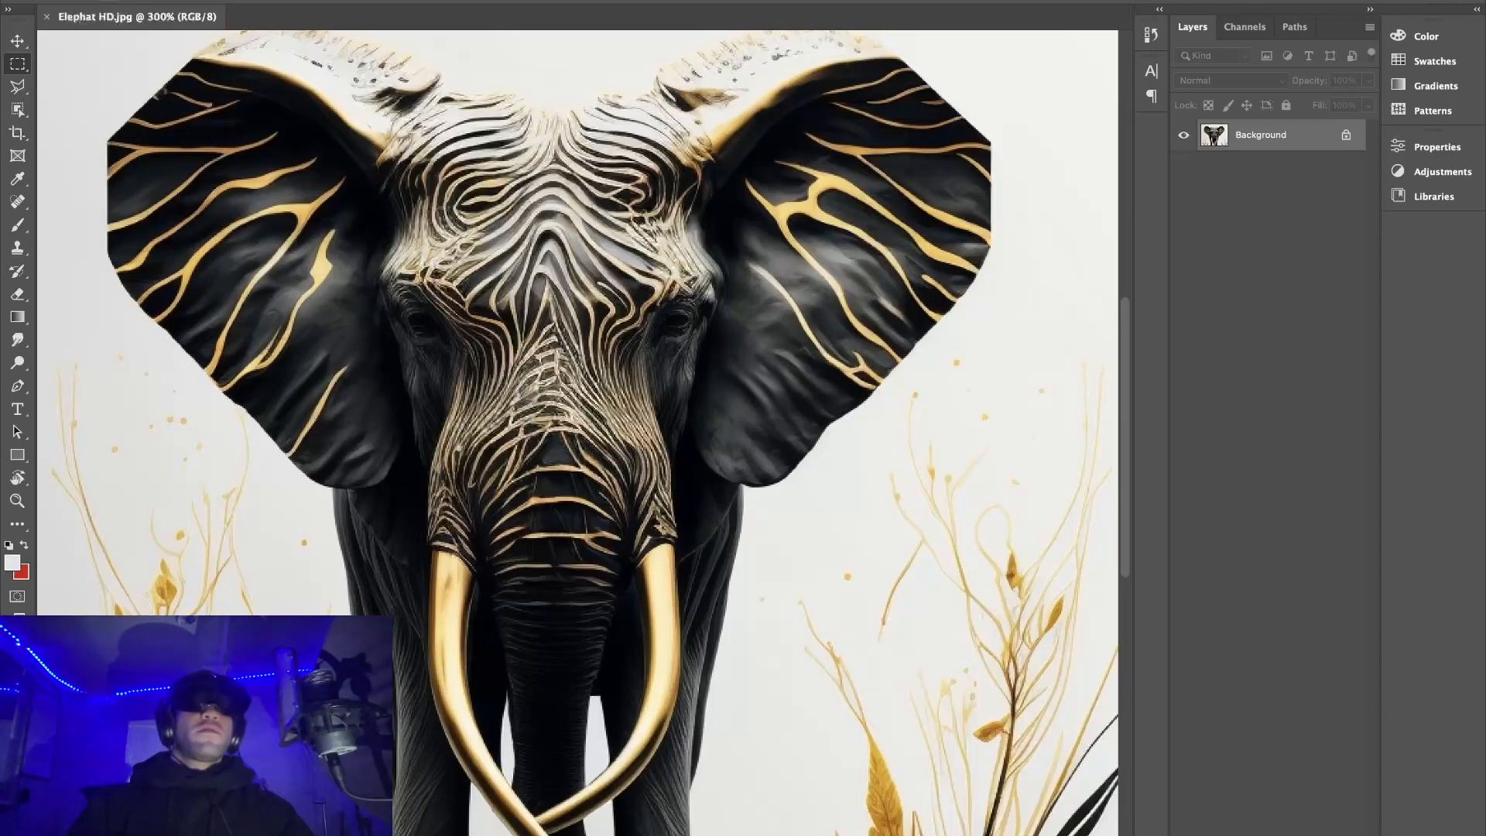
key(ctrl+minus)
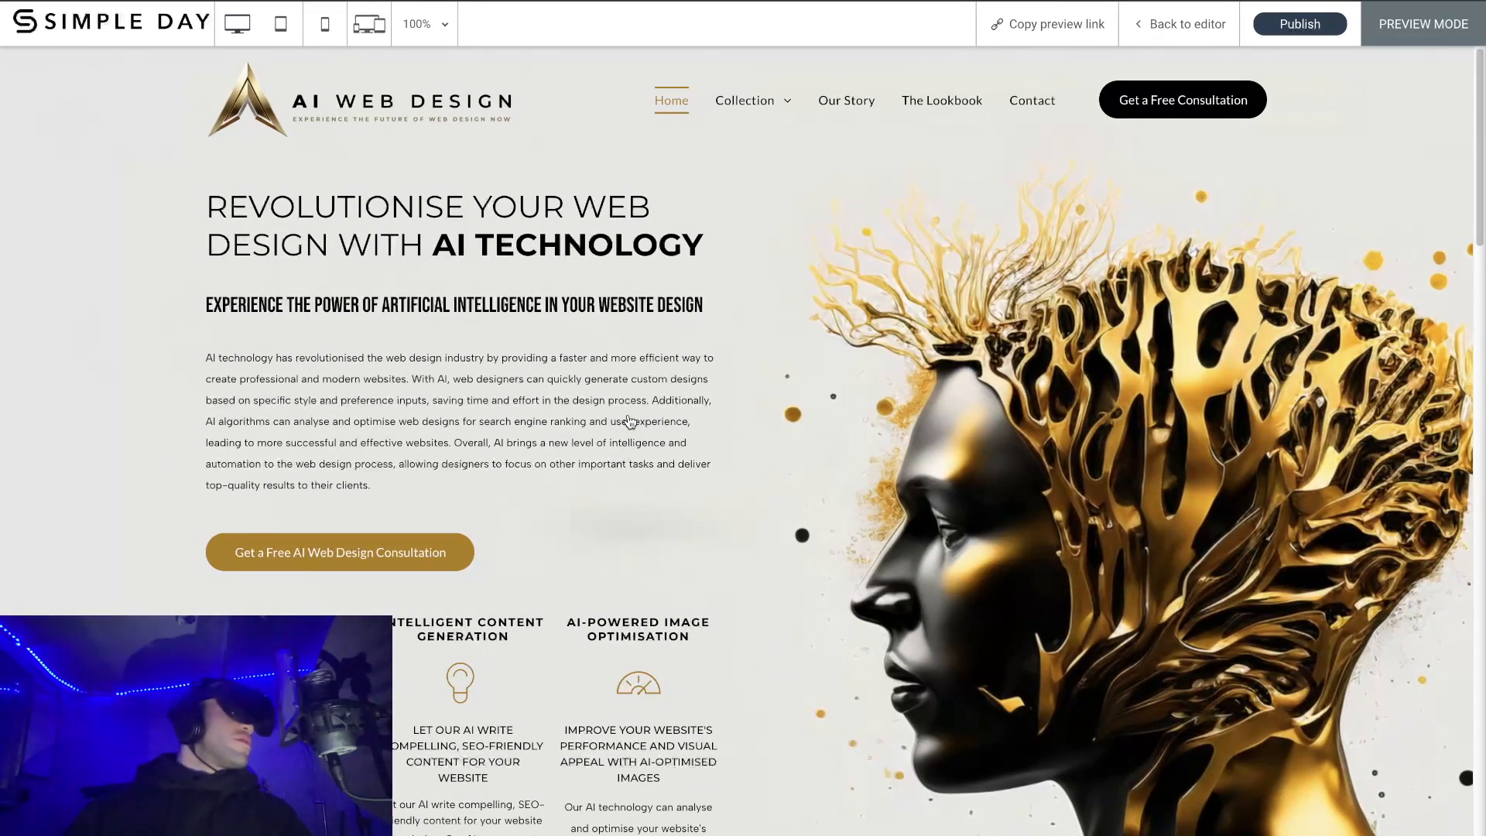
Return to the website preview and examine the elephant section with its Elevate Your Web Design text and the service columns below.
scroll(422, 443, down, 10)
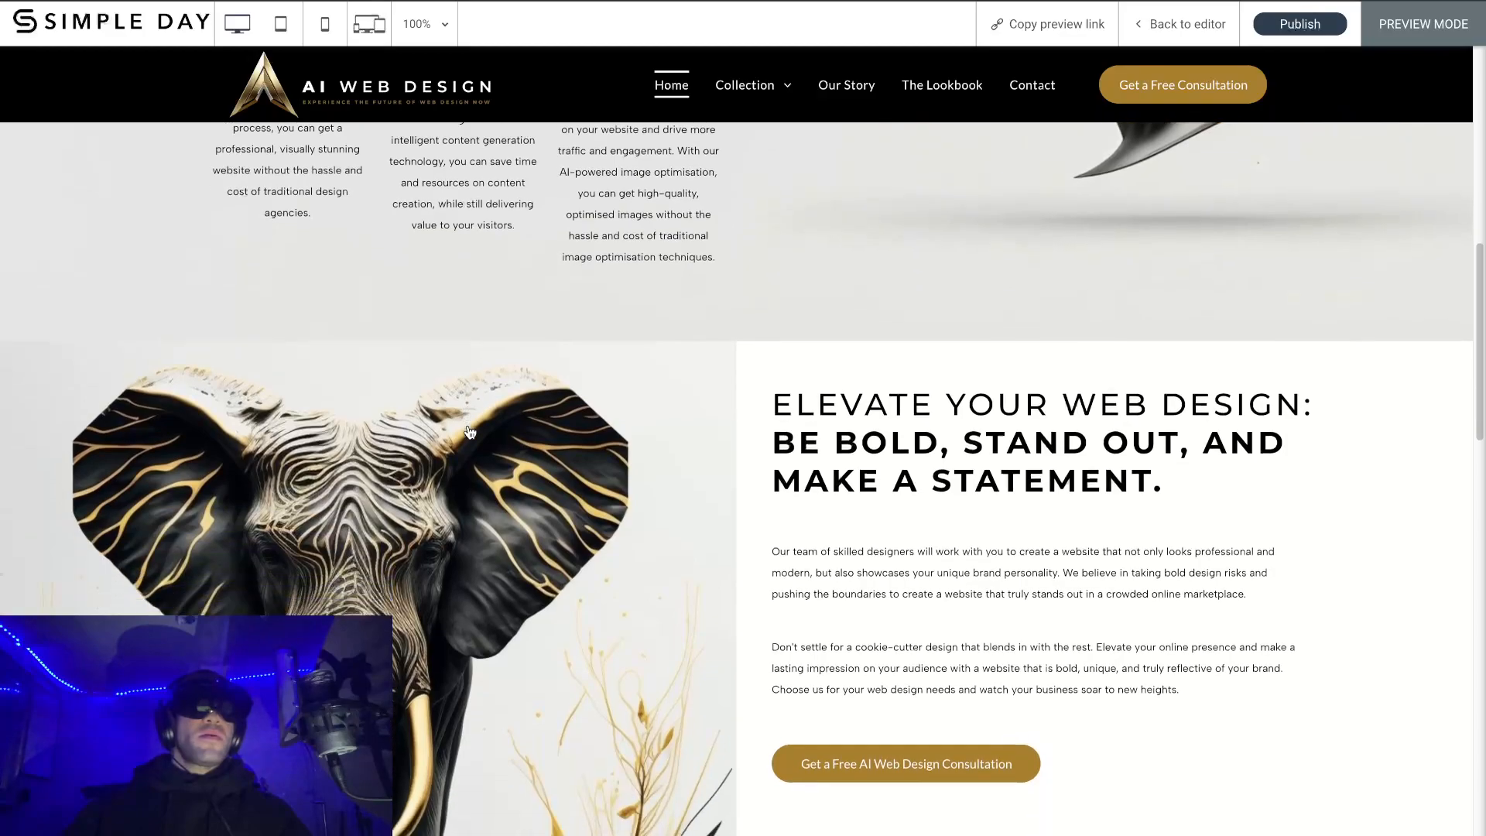
scroll(470, 431, down, 5)
scroll(338, 558, down, 5)
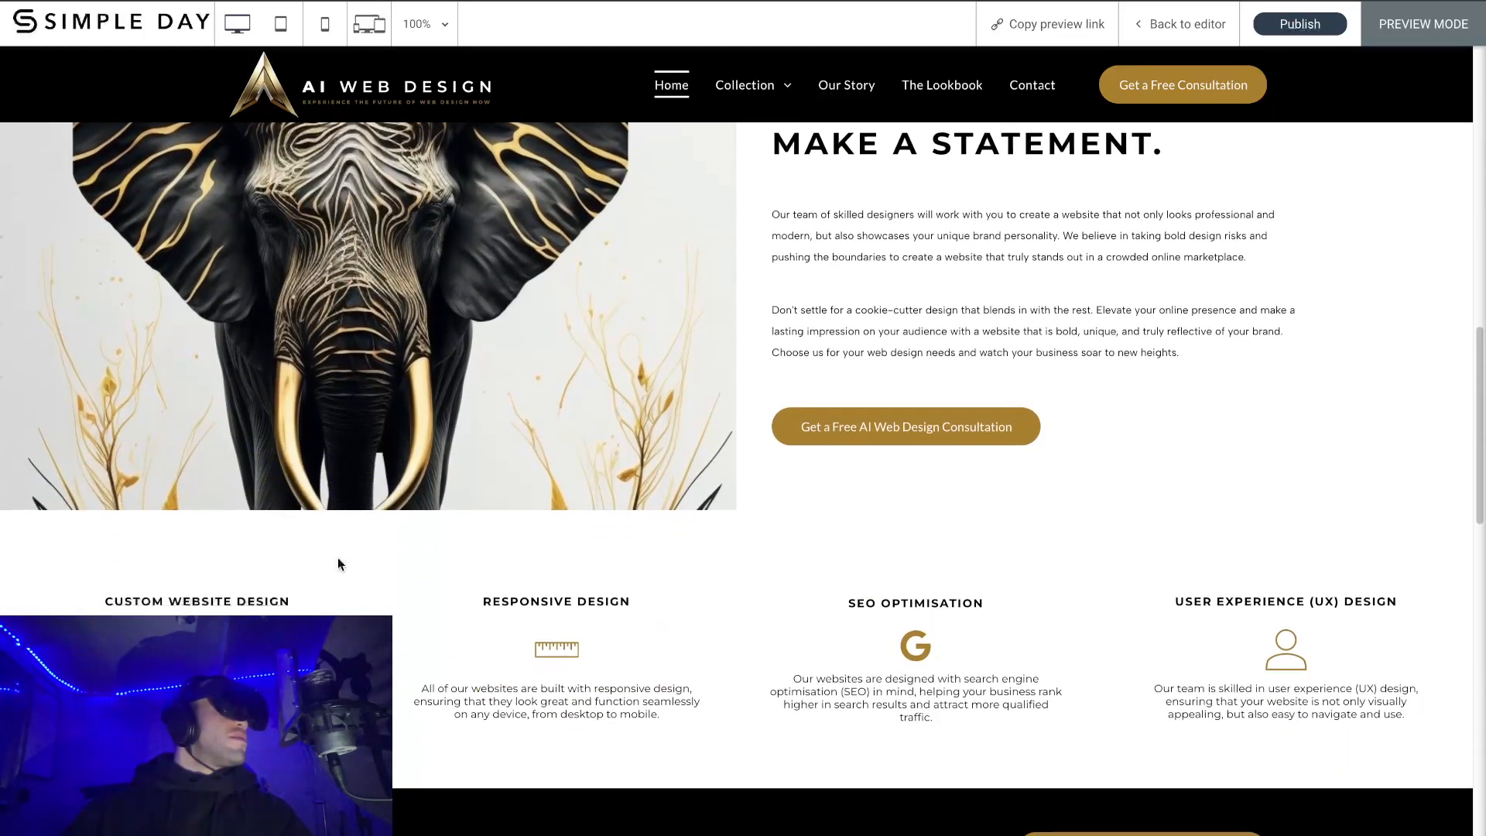
scroll(338, 557, up, 1)
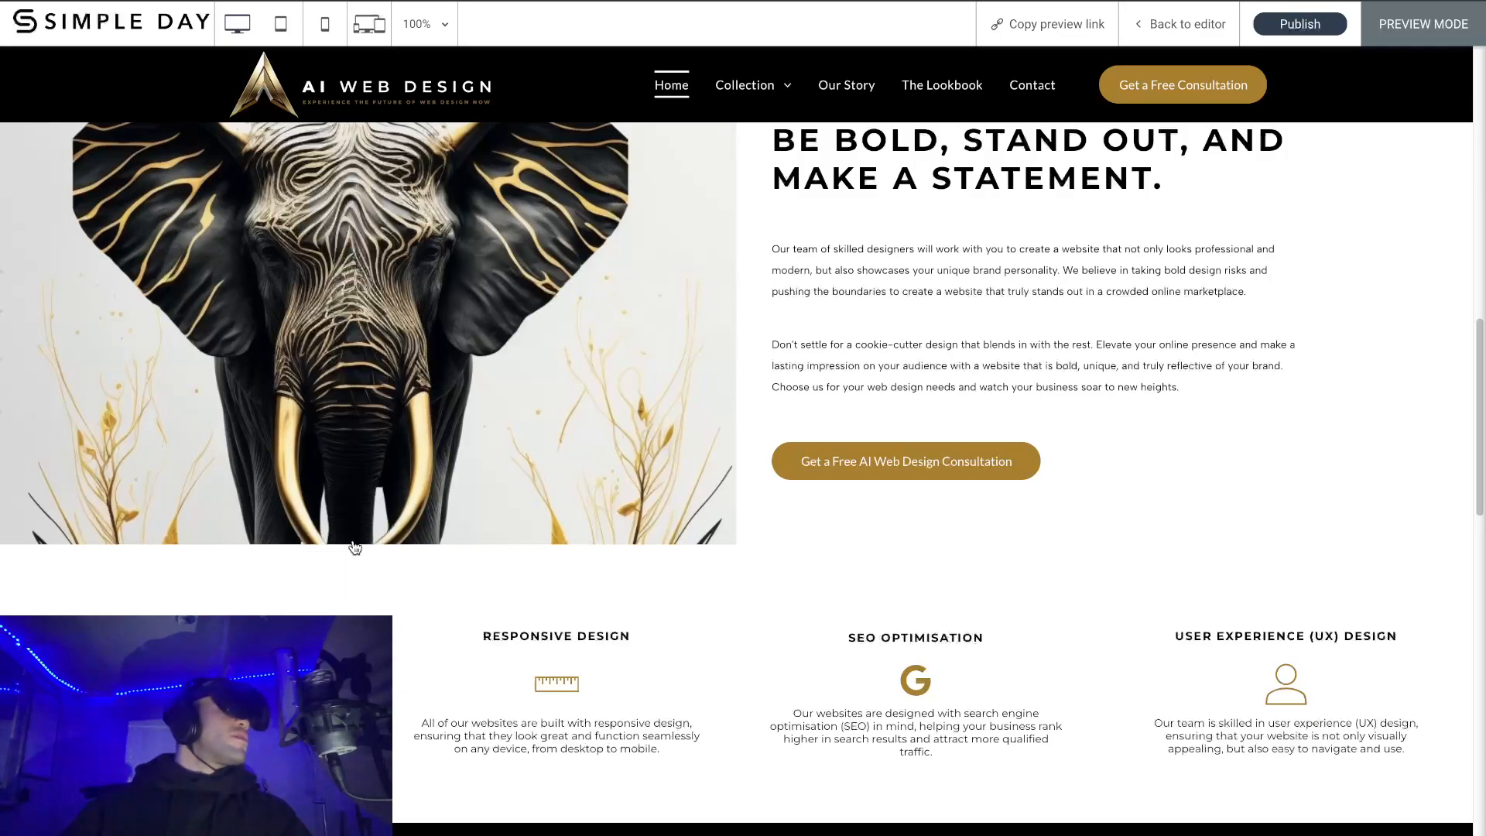
scroll(355, 548, up, 1)
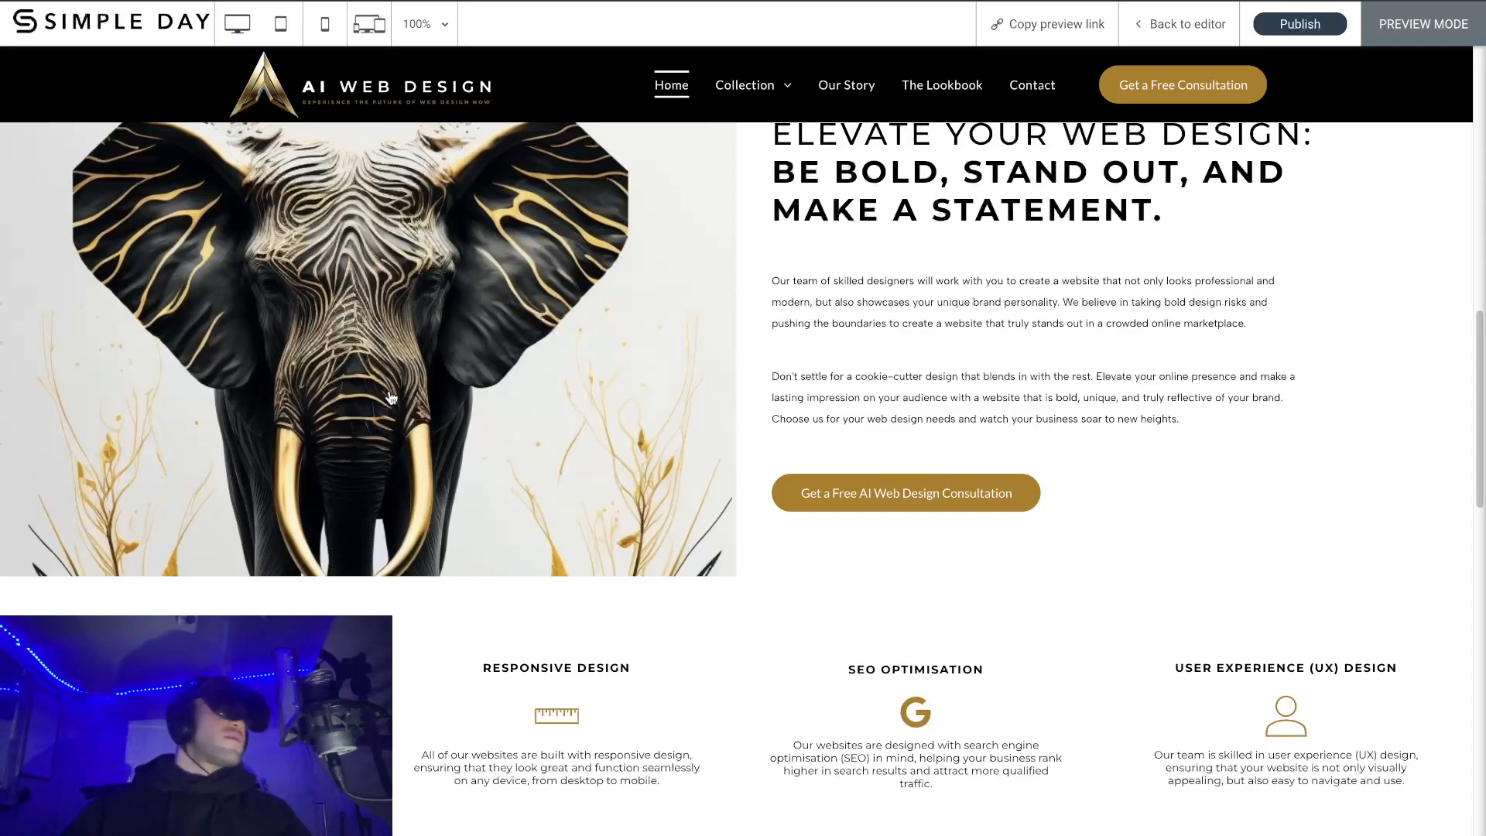
scroll(476, 394, up, 1)
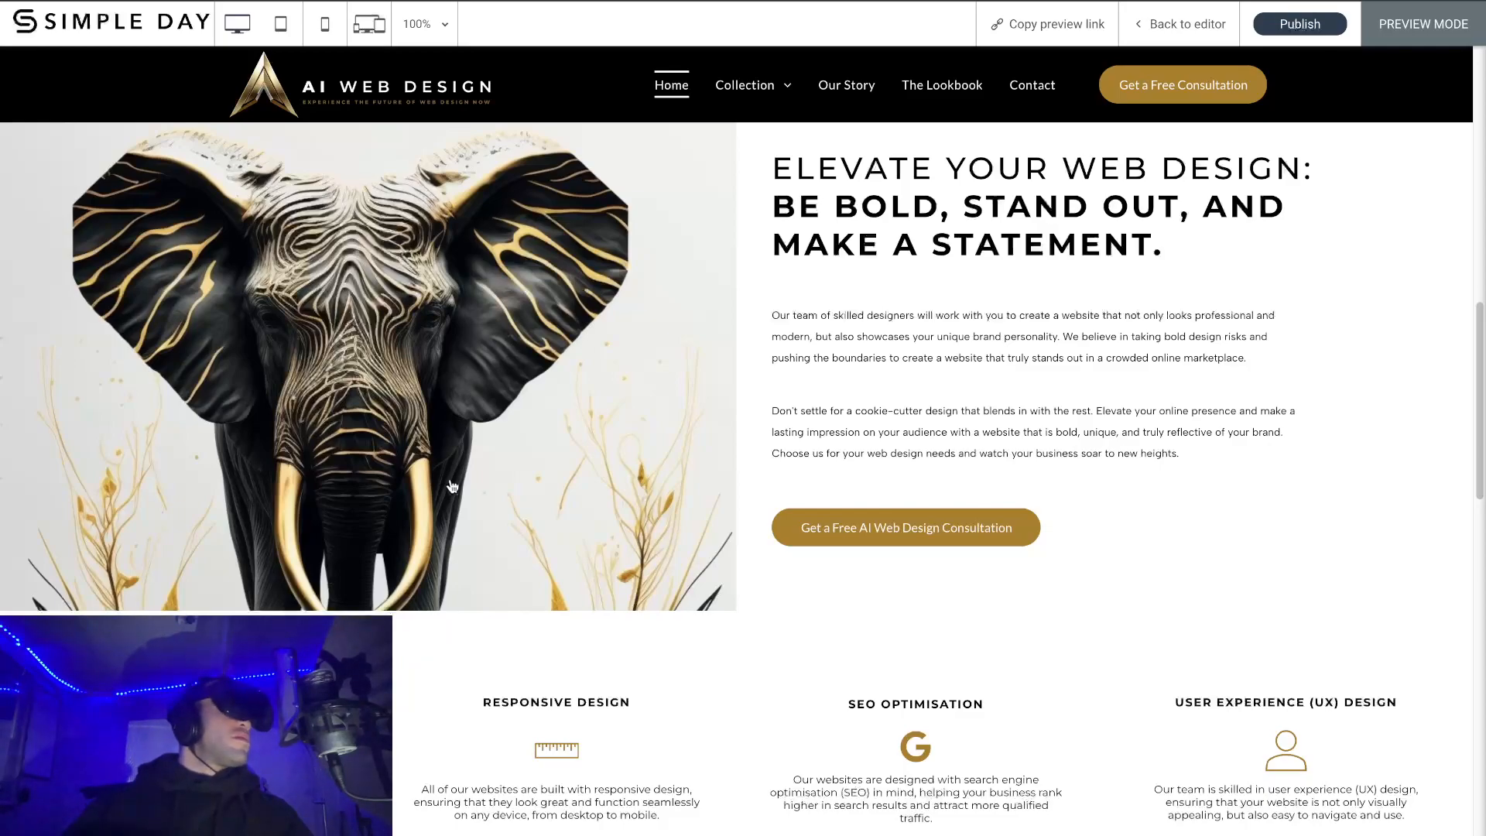
scroll(534, 476, up, 1)
scroll(534, 475, up, 2)
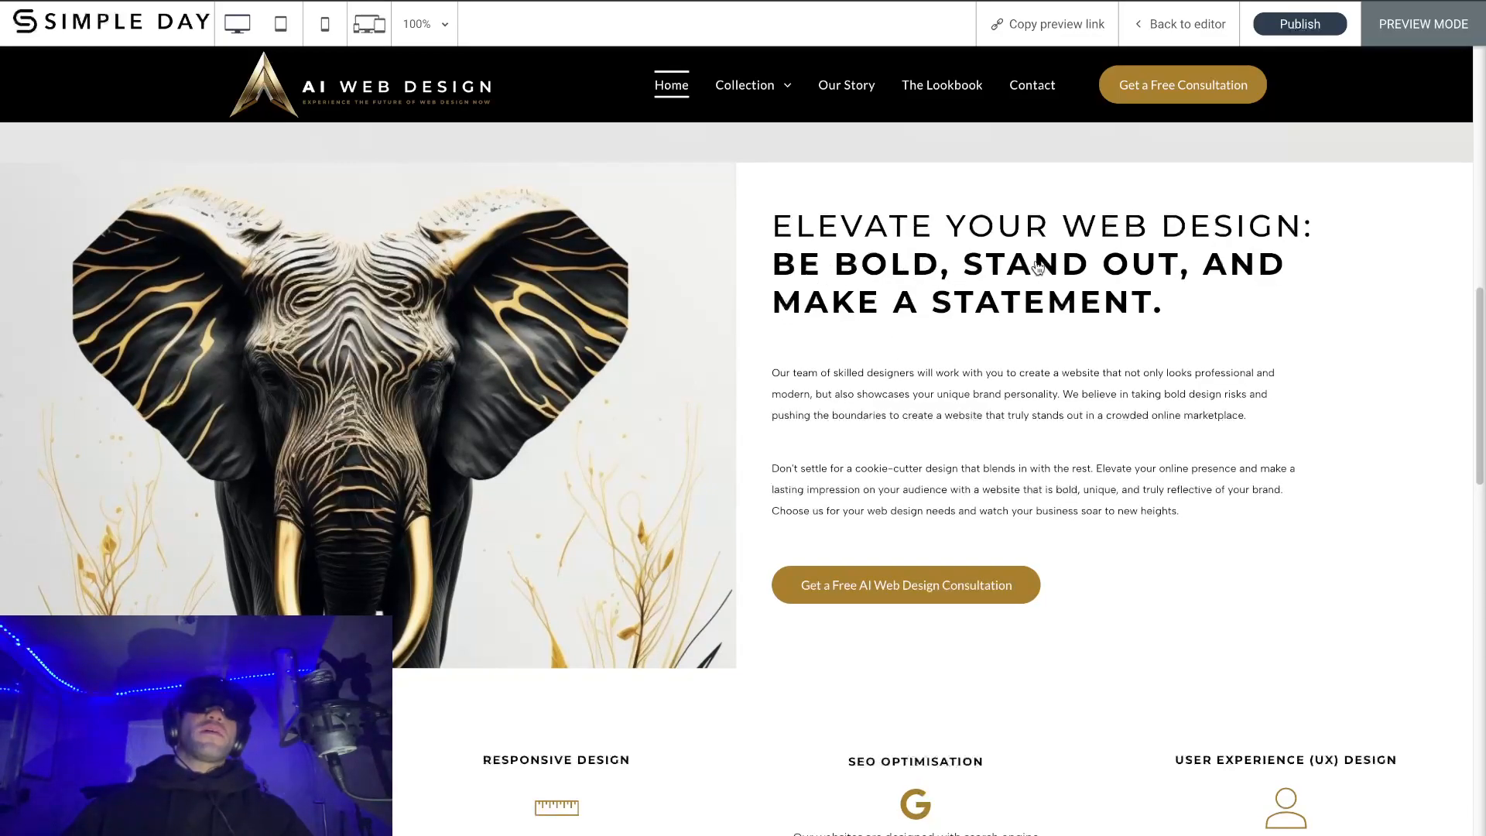
scroll(519, 399, down, 1)
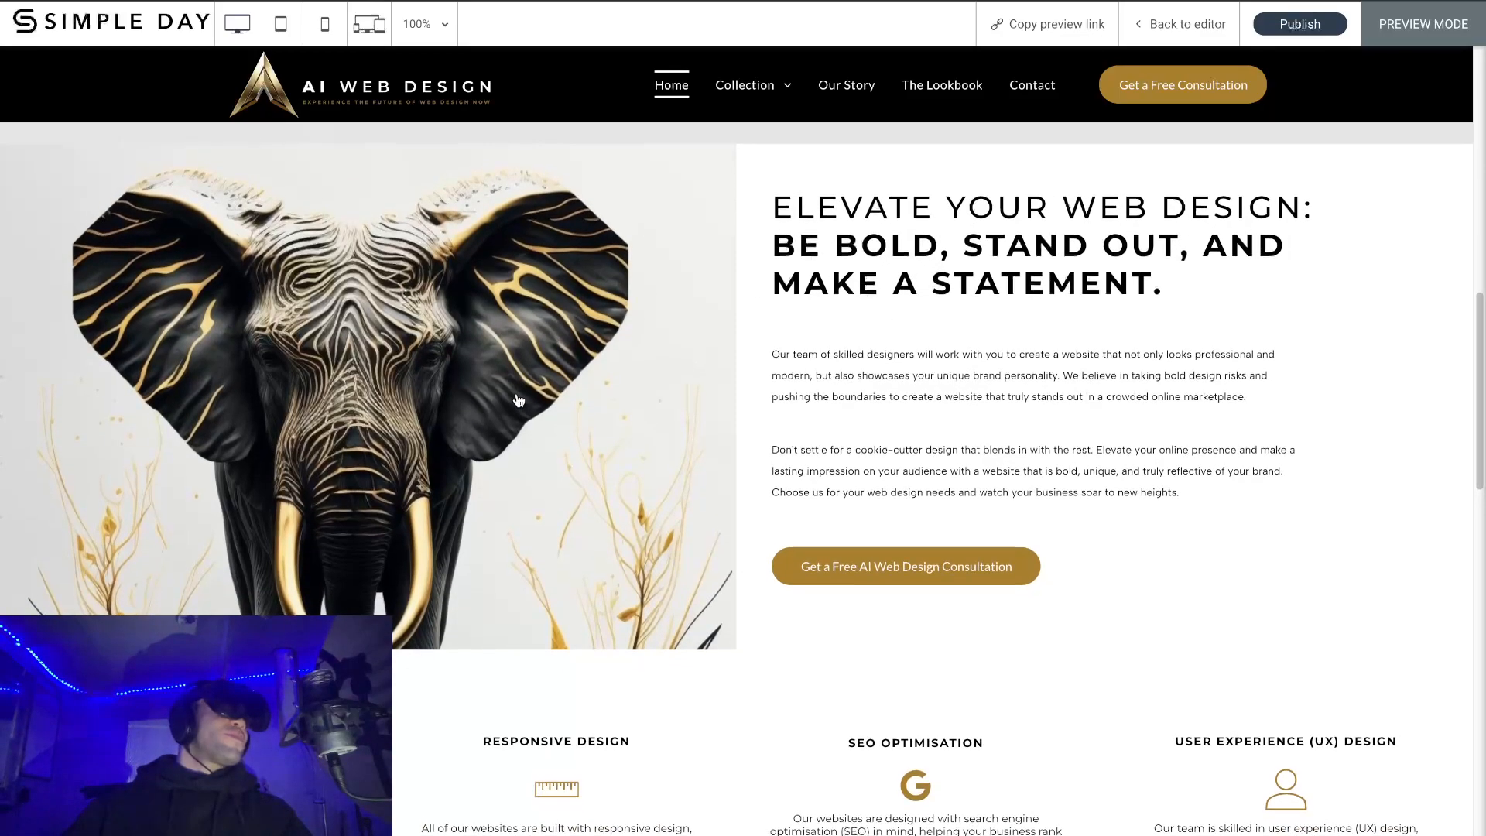
scroll(465, 404, down, 1)
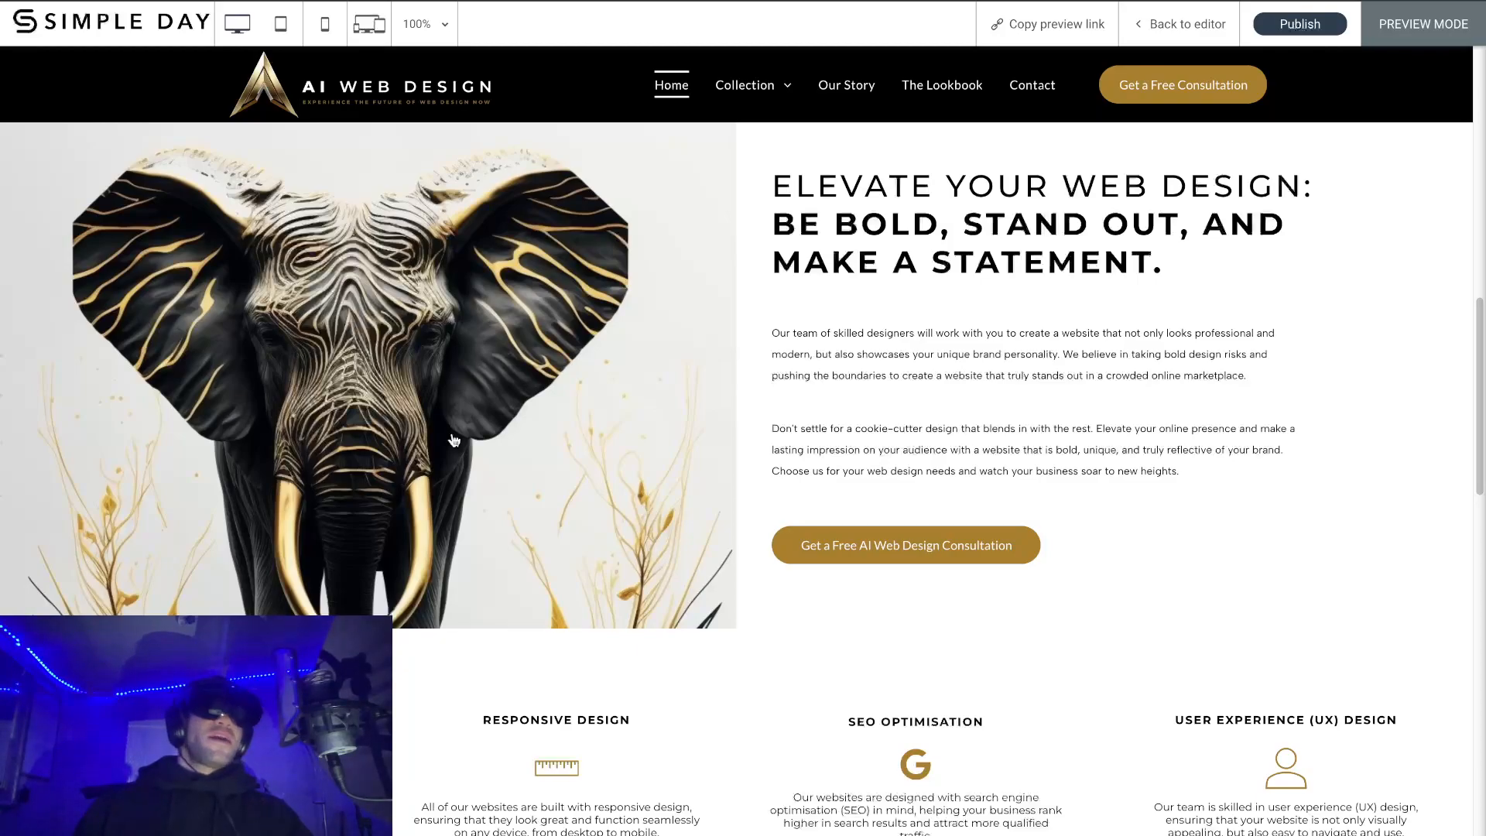
Compare the Home page's hero section and three feature columns with the elephant section.
scroll(454, 440, up, 10)
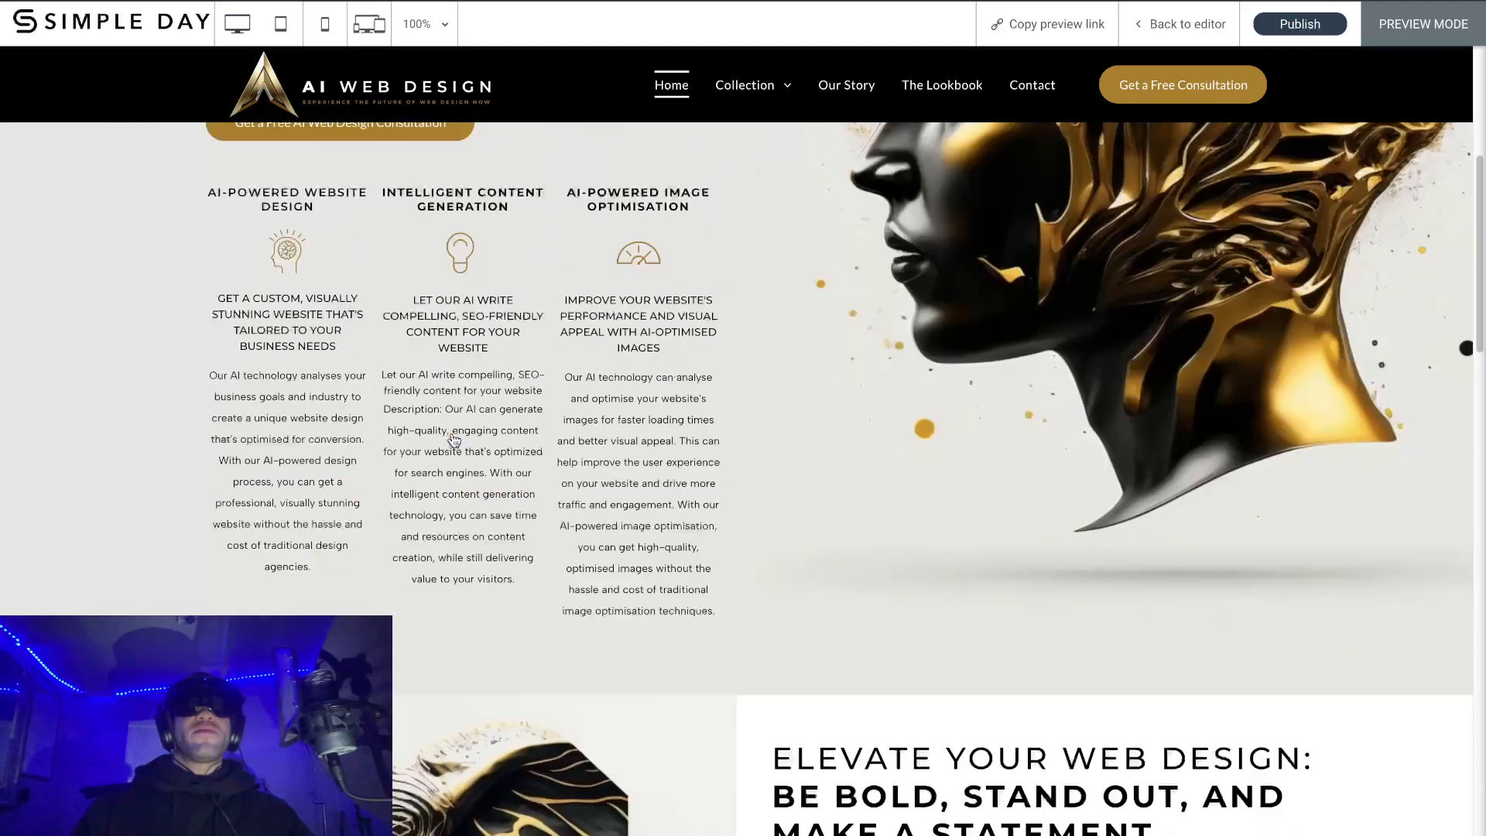
scroll(454, 439, down, 2)
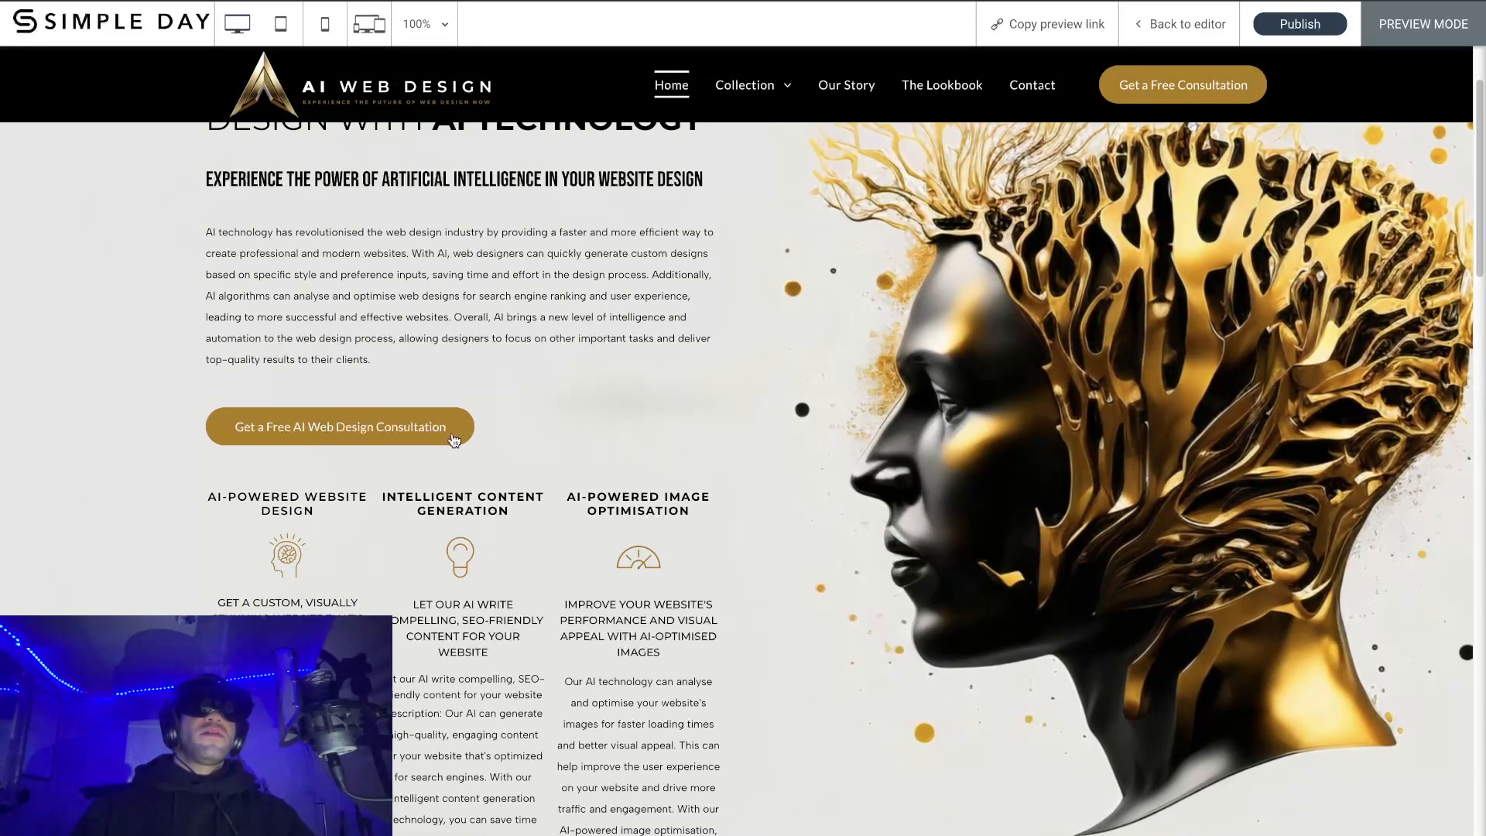
scroll(454, 440, down, 10)
scroll(454, 440, down, 3)
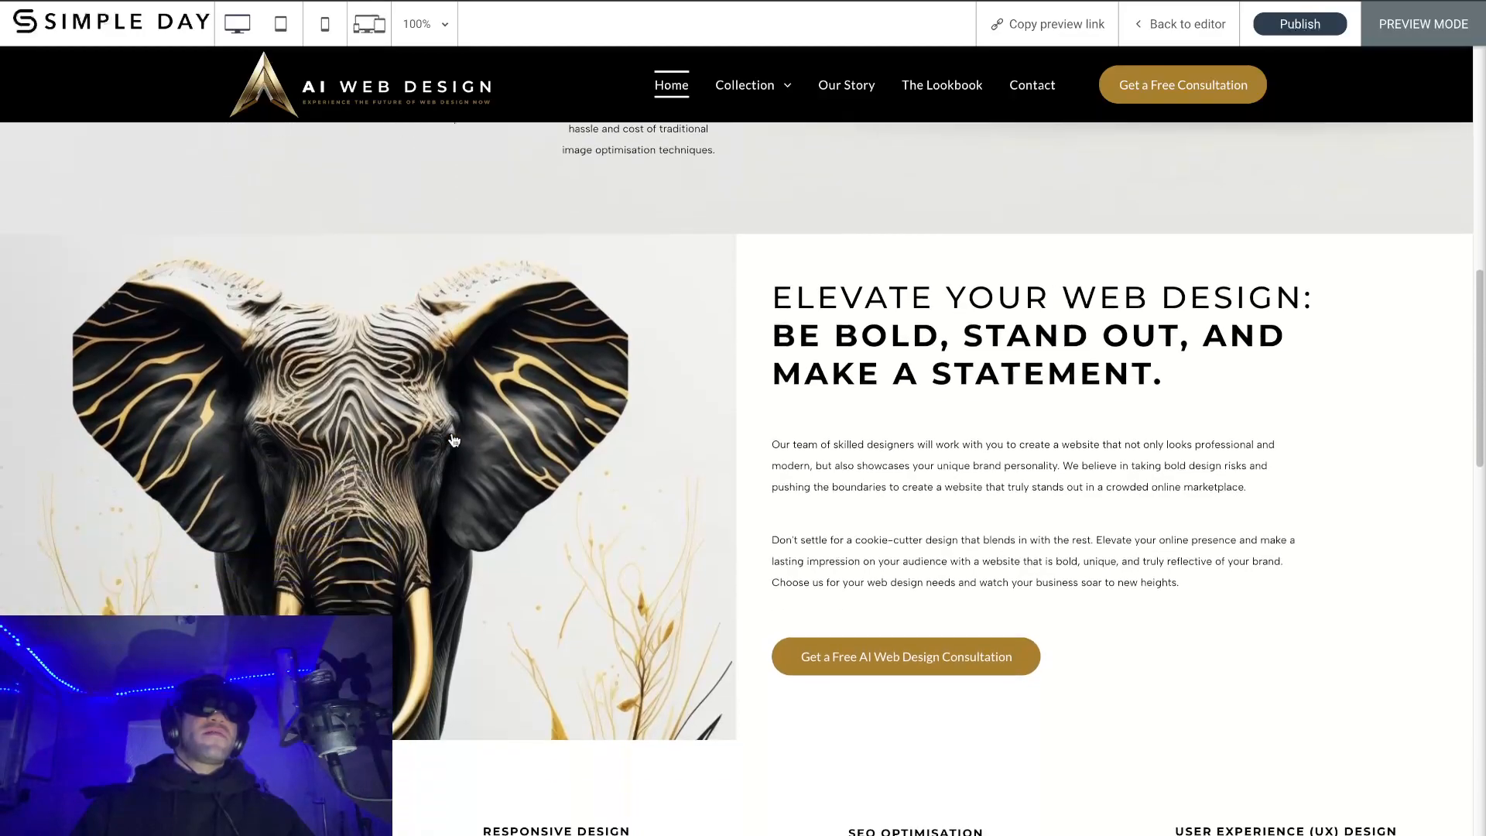
scroll(454, 440, up, 6)
scroll(454, 440, up, 8)
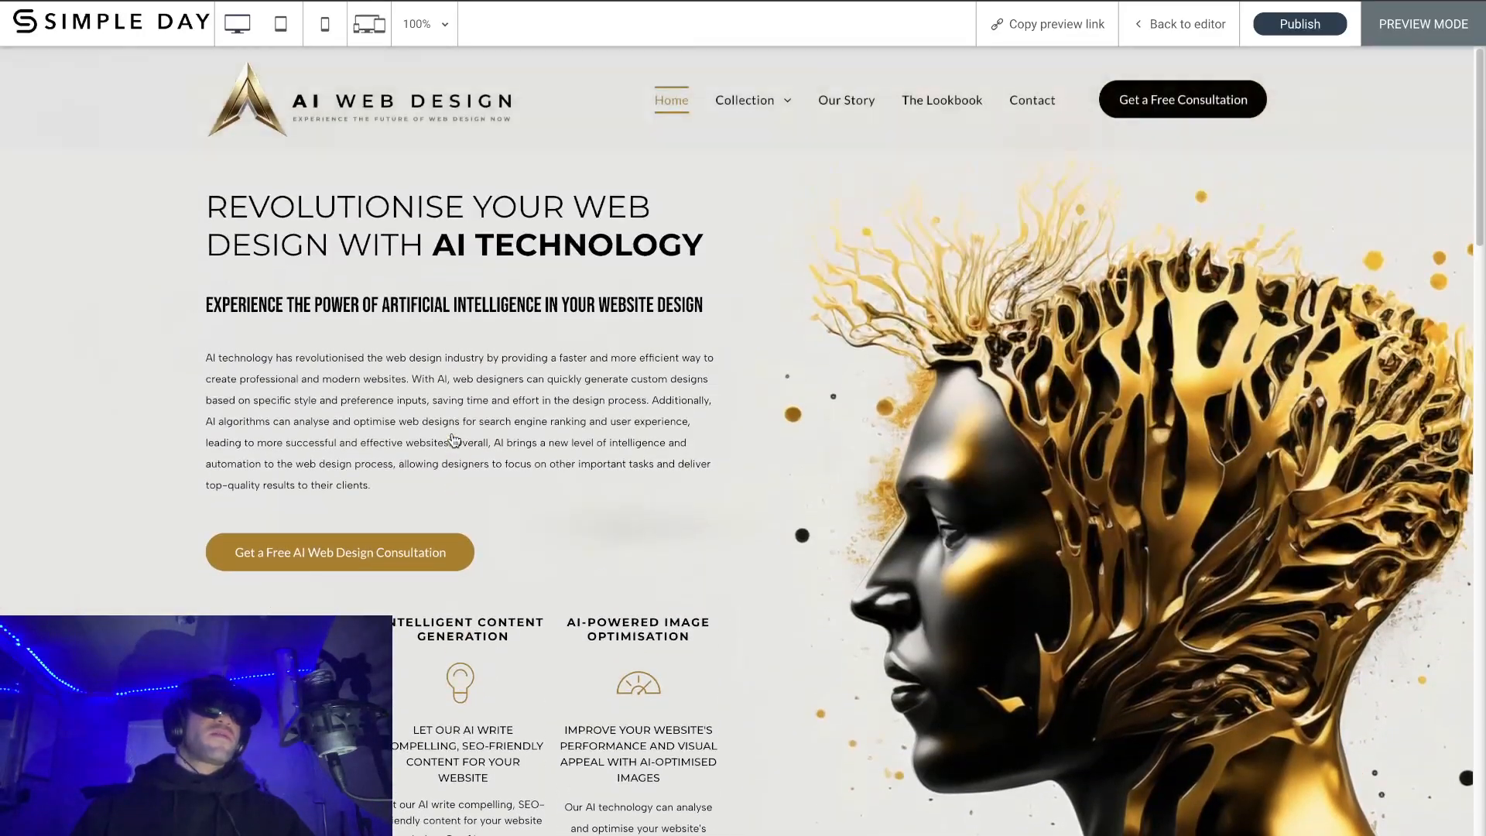
scroll(454, 440, down, 14)
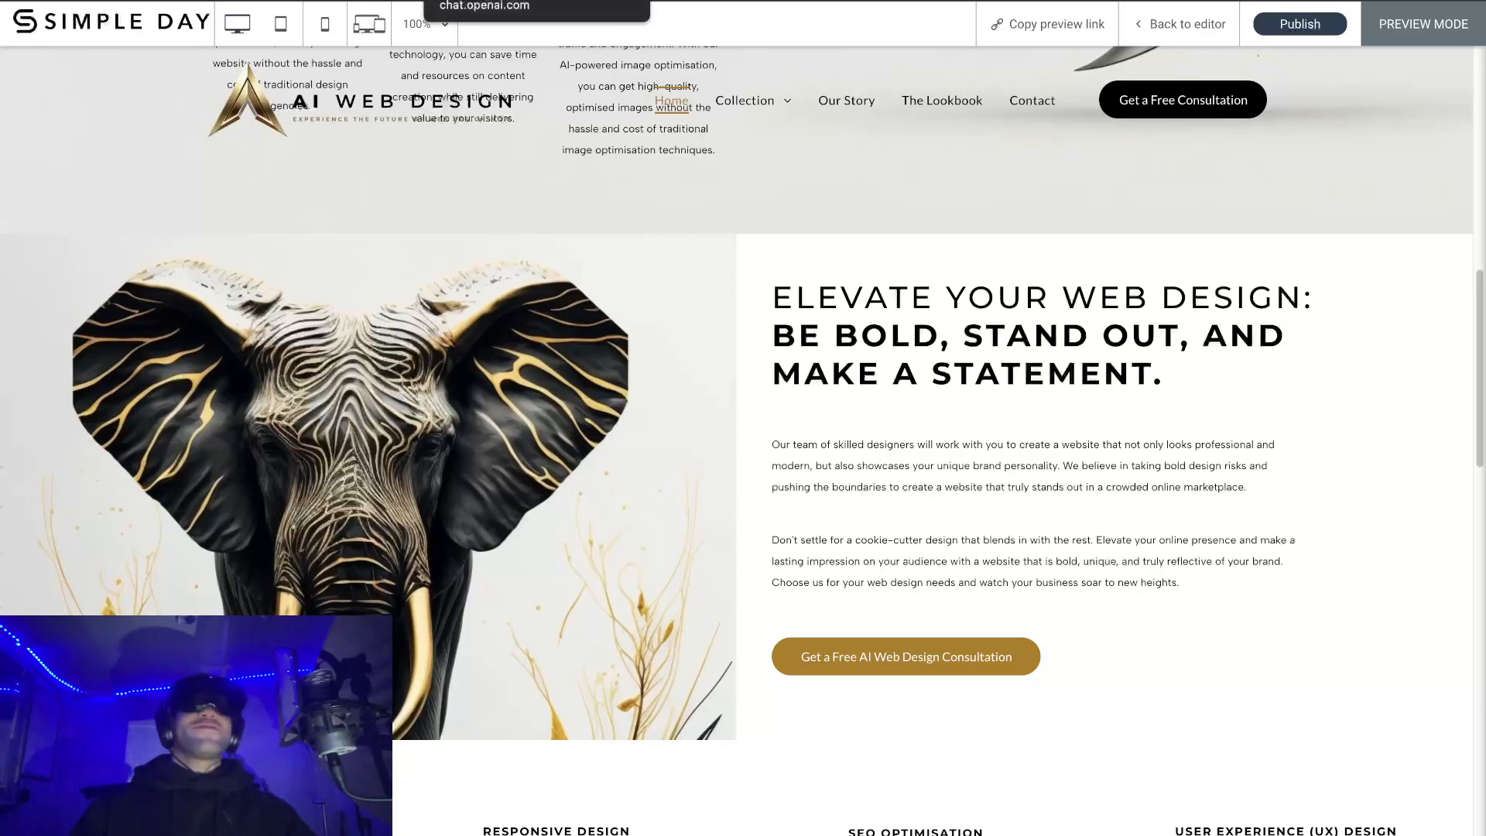
Switch to ChatGPT and look through the AI Web Design Strapline chat and the feature sections in the AI Assistant Request Help chat.
click(484, 1)
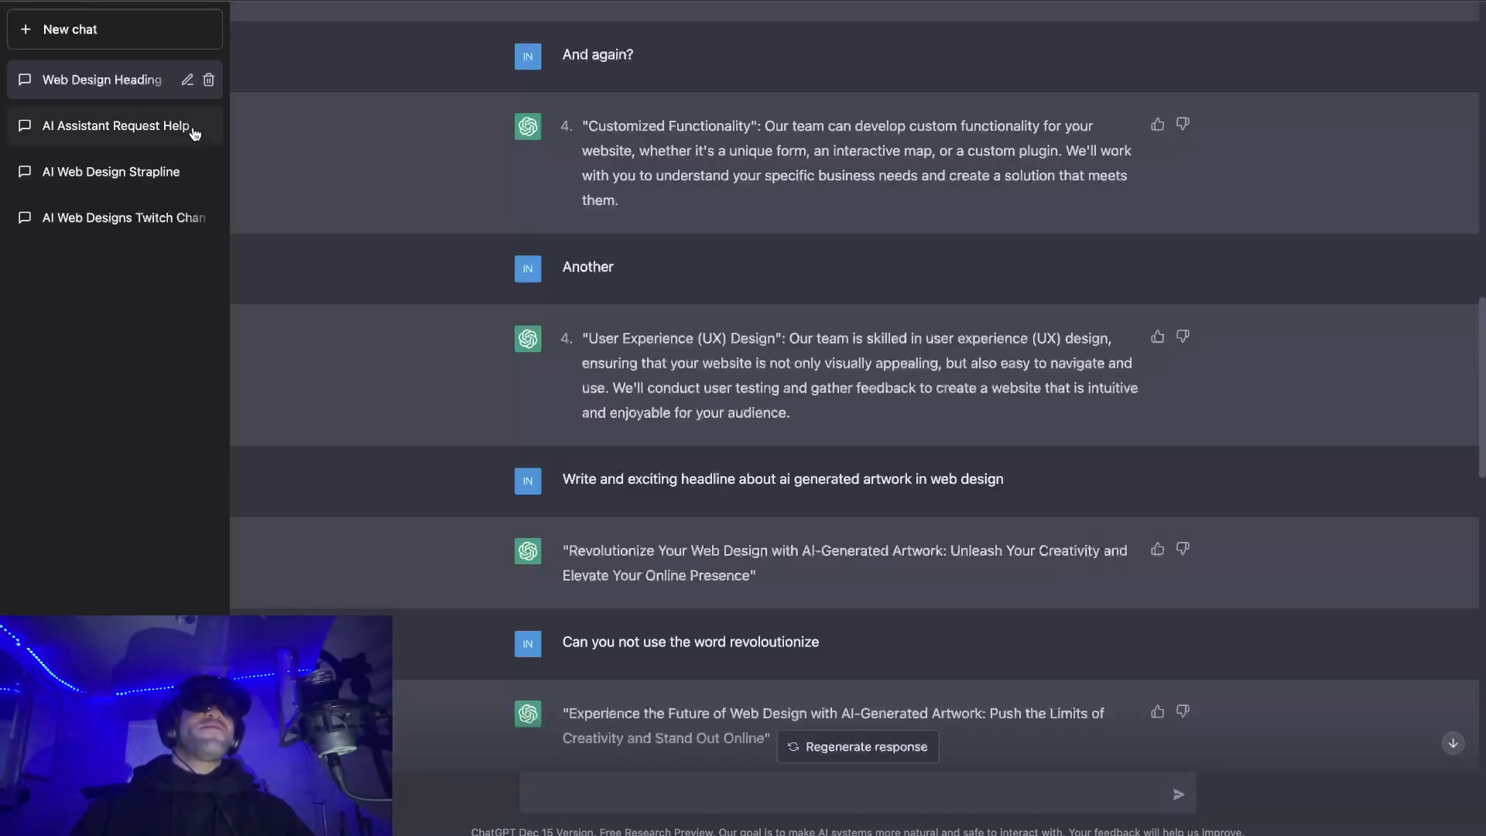
click(162, 166)
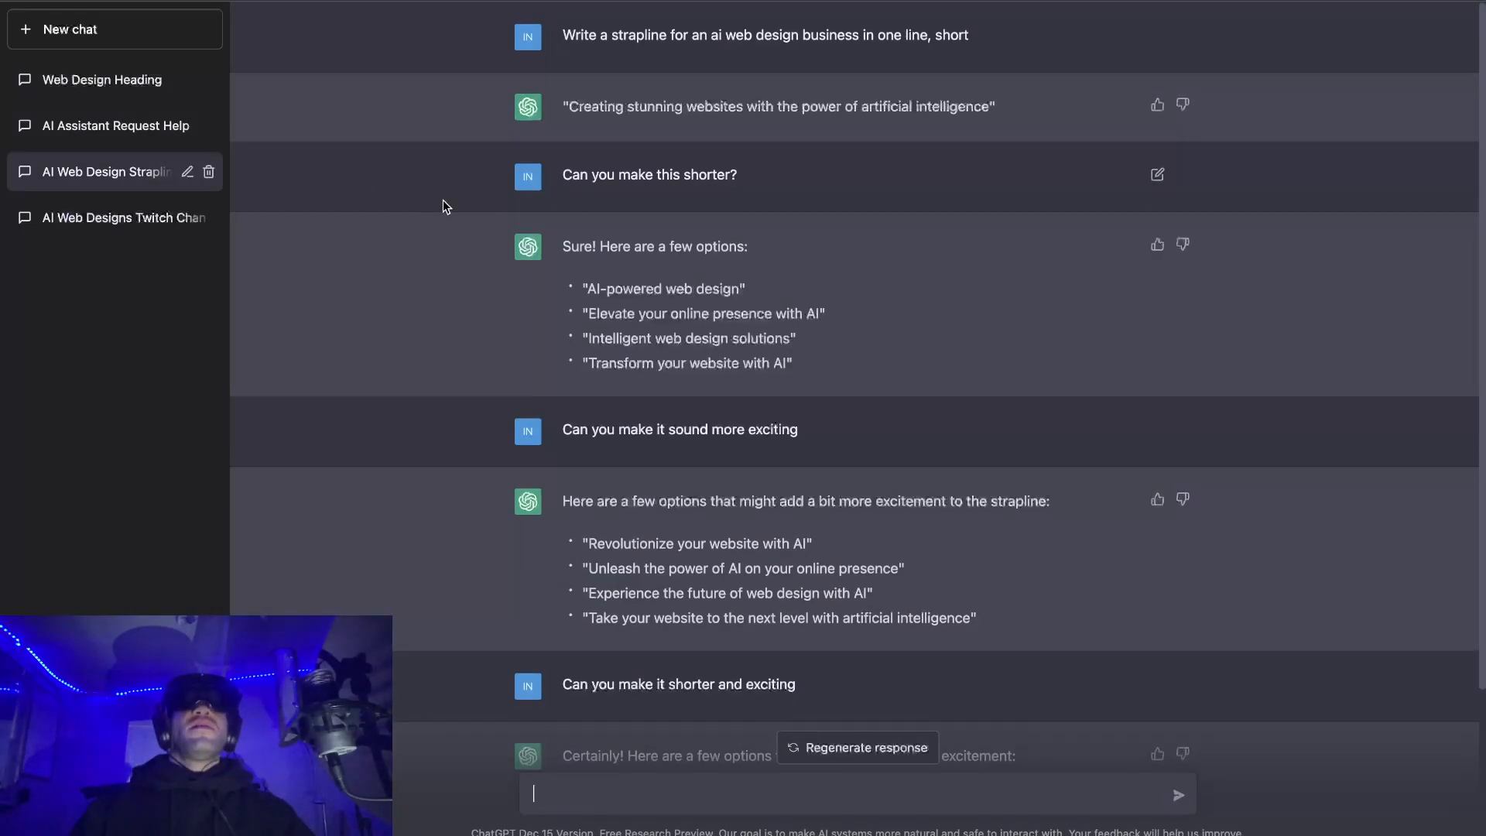
click(142, 124)
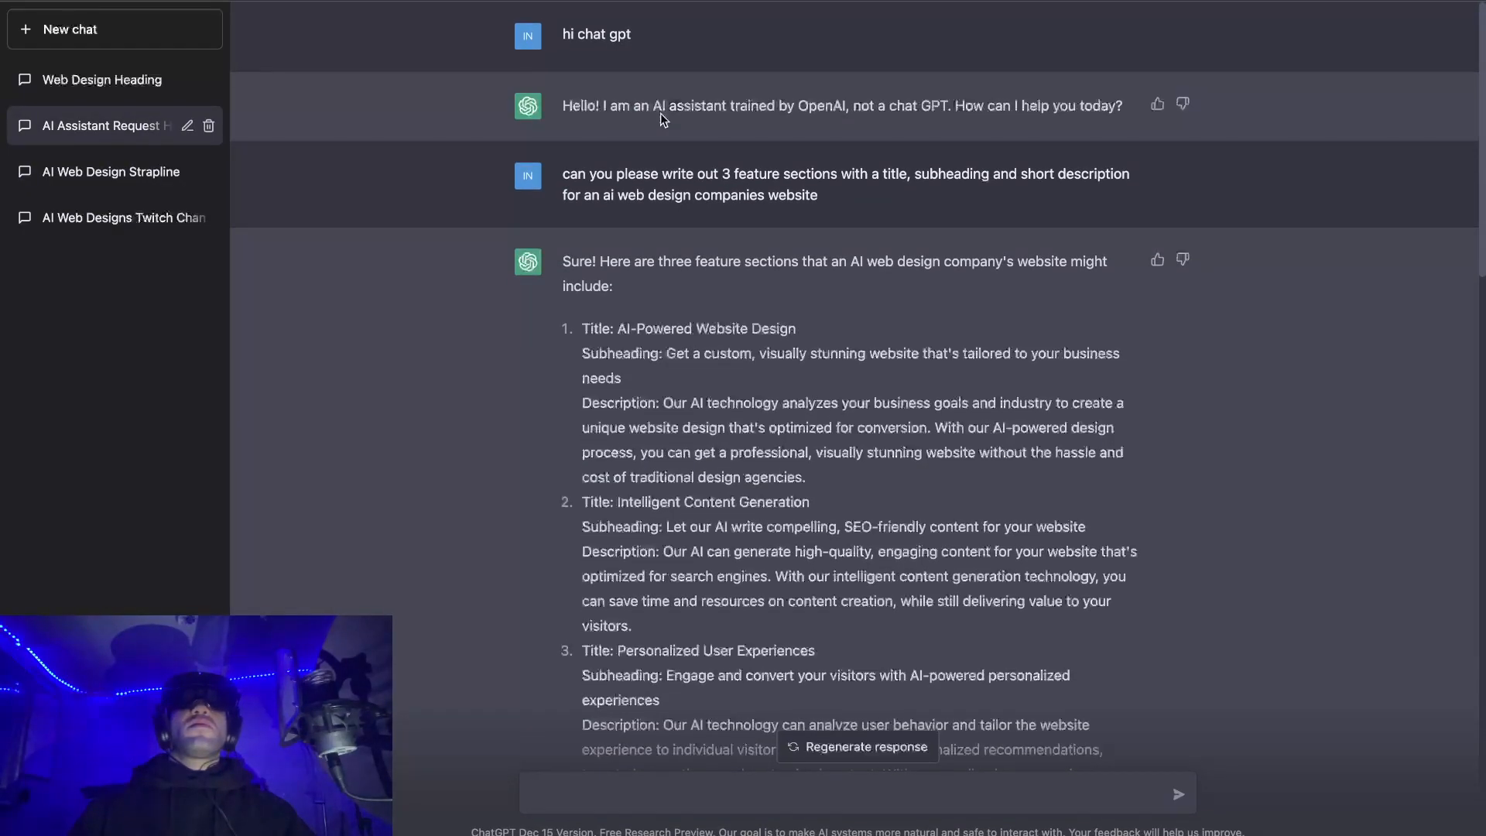
scroll(661, 113, down, 10)
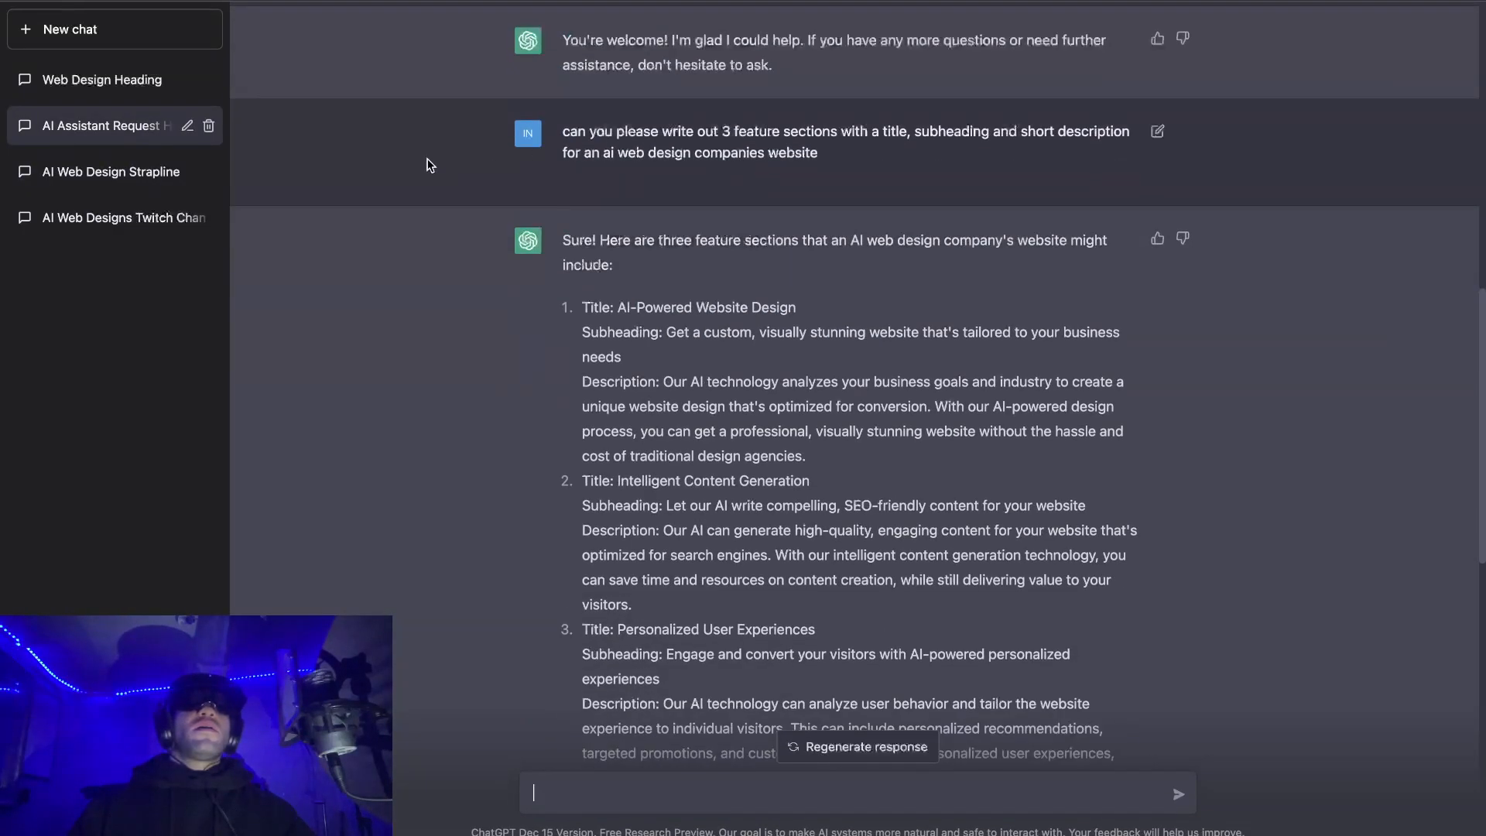
Open the Web Design Heading chat and compare the alternative responses to the "be bold", "stand out" heading prompt, returning to the first one.
click(92, 82)
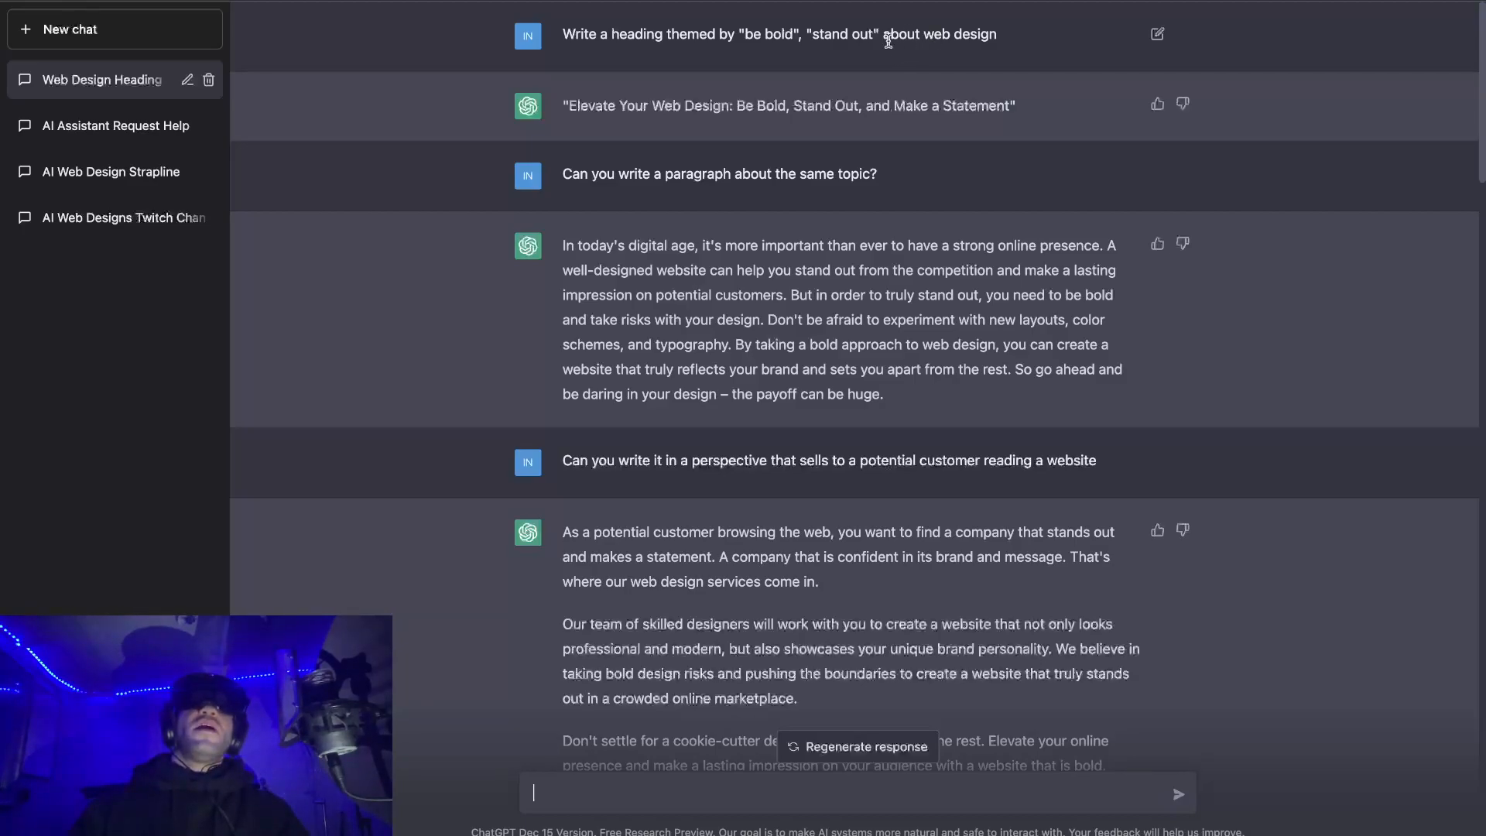
mouse_move(573, 132)
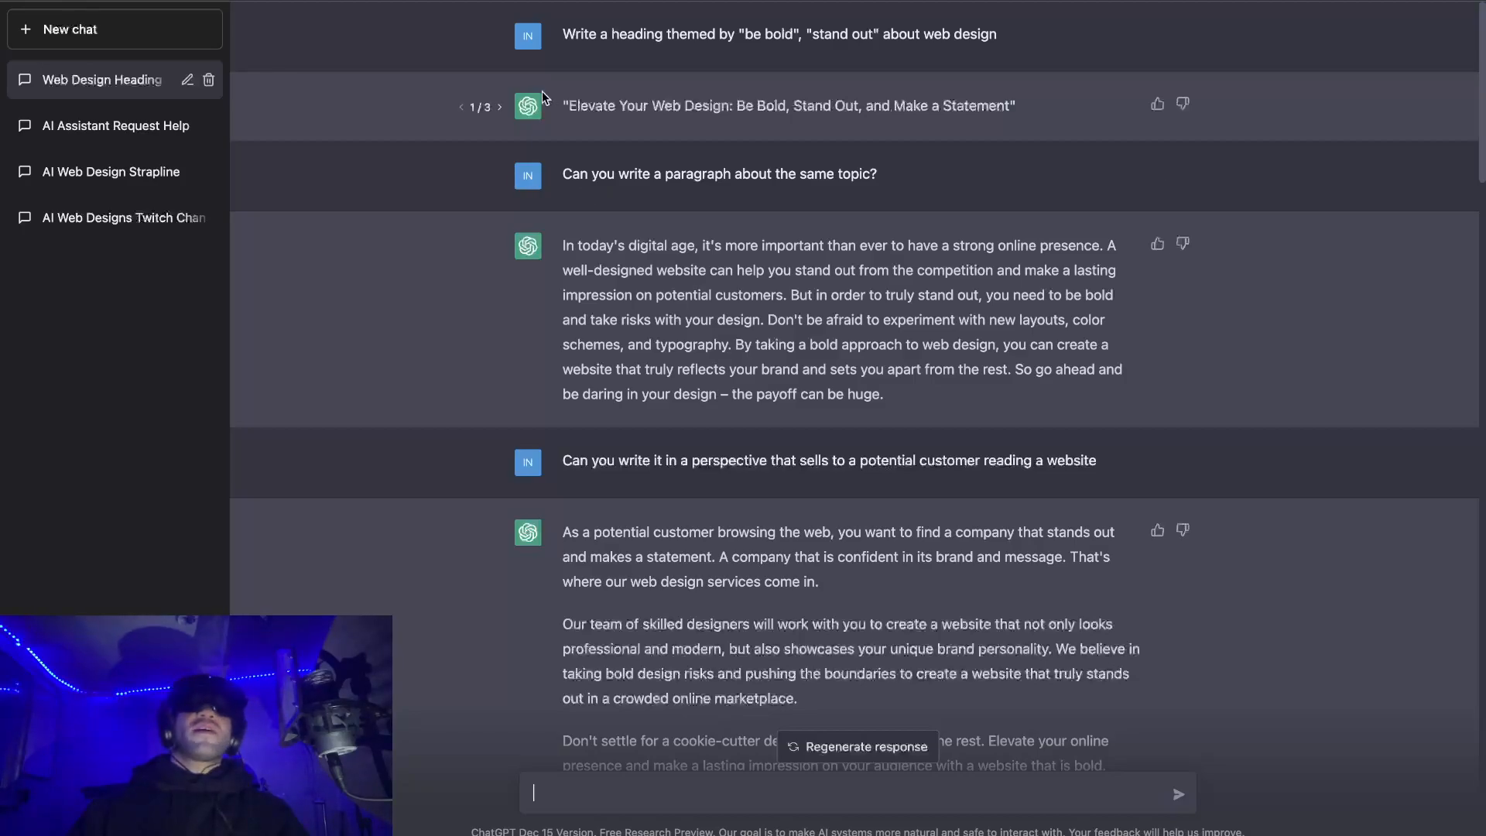
click(501, 108)
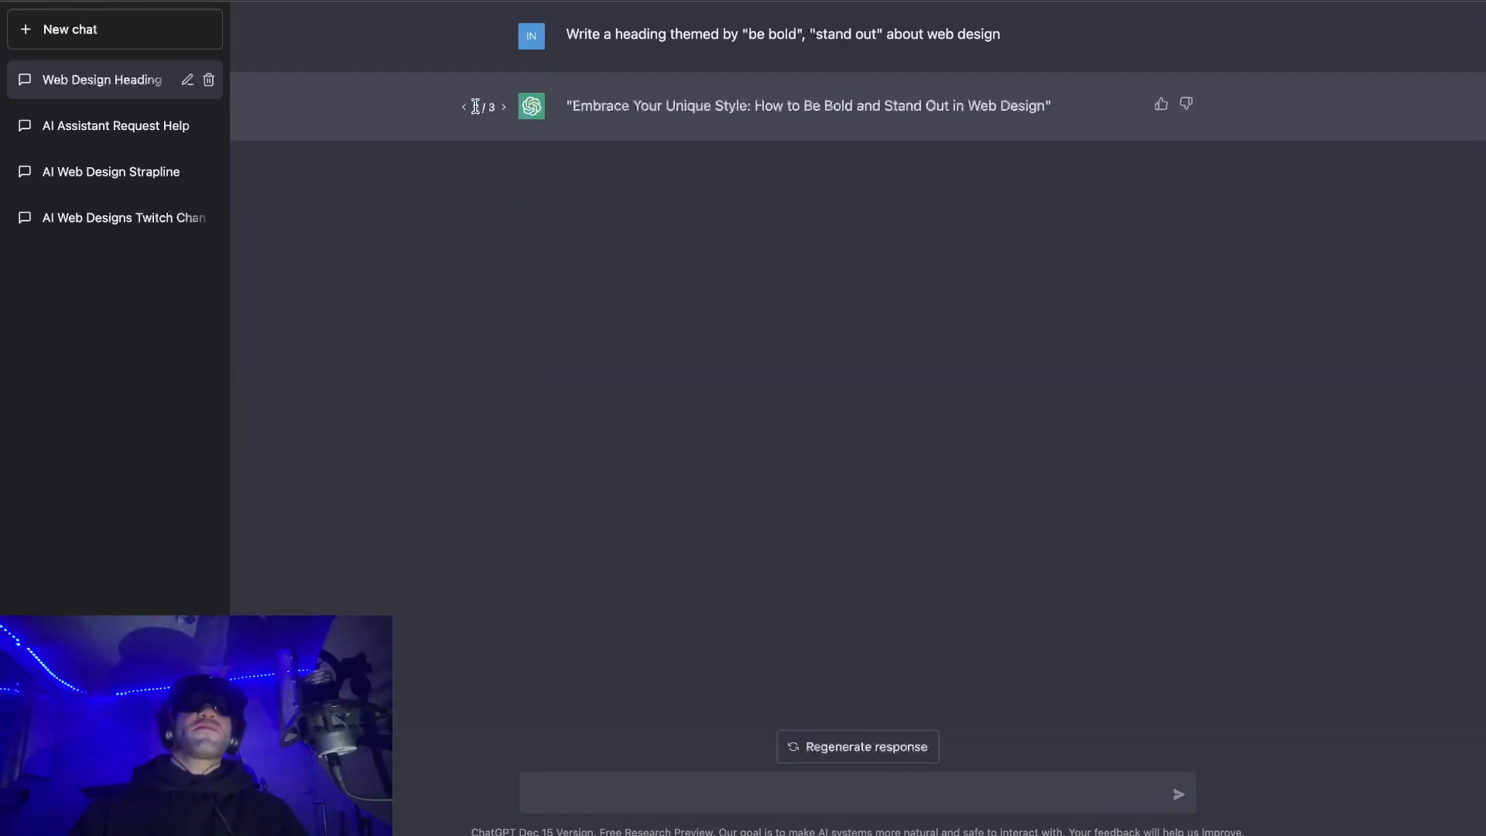
click(465, 108)
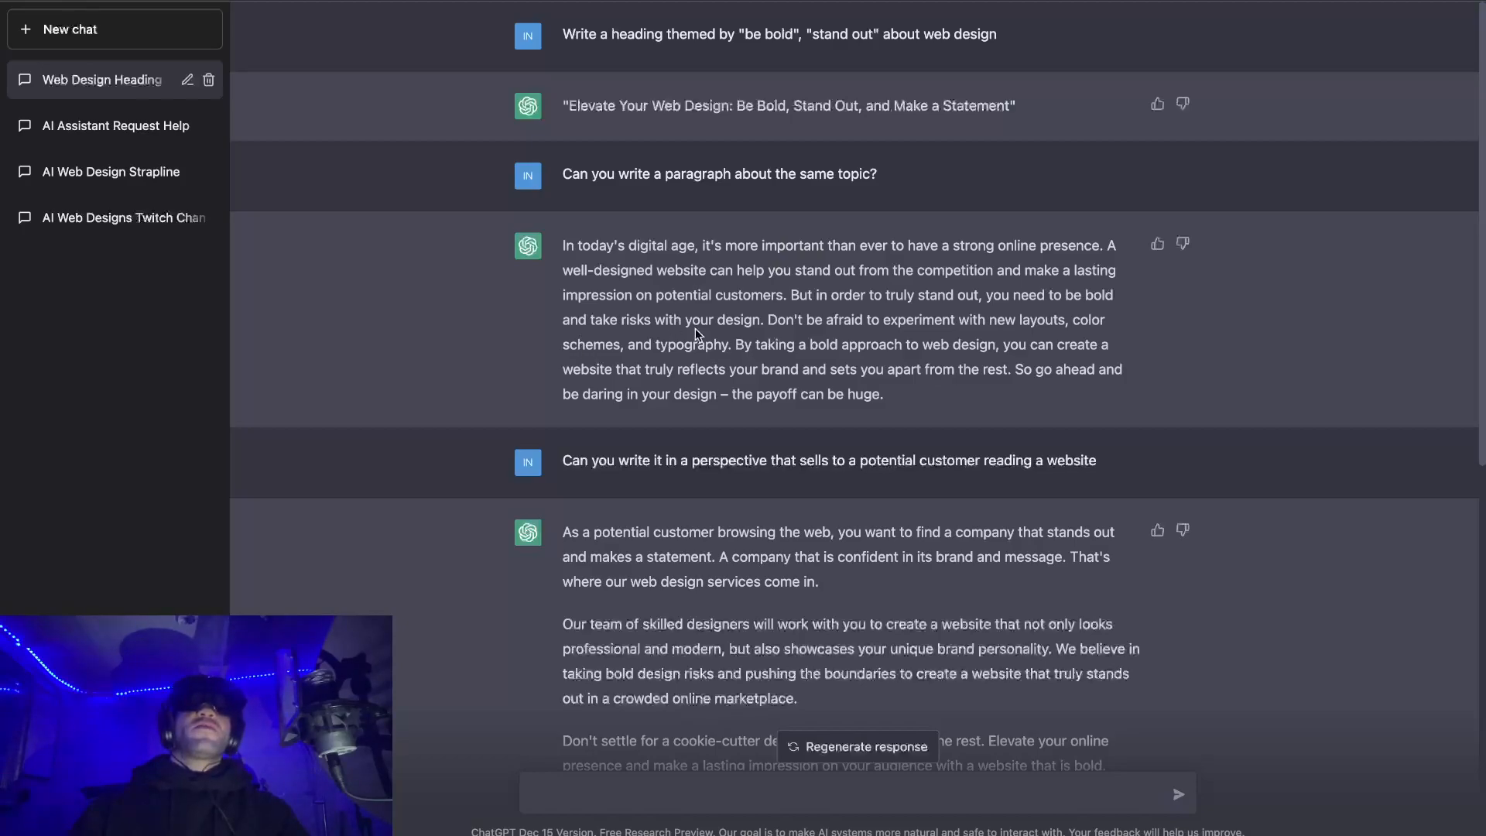
Highlight part of the general web design paragraph, and then the last two paragraphs of the customer-focused rewrite.
drag(793, 320, 960, 396)
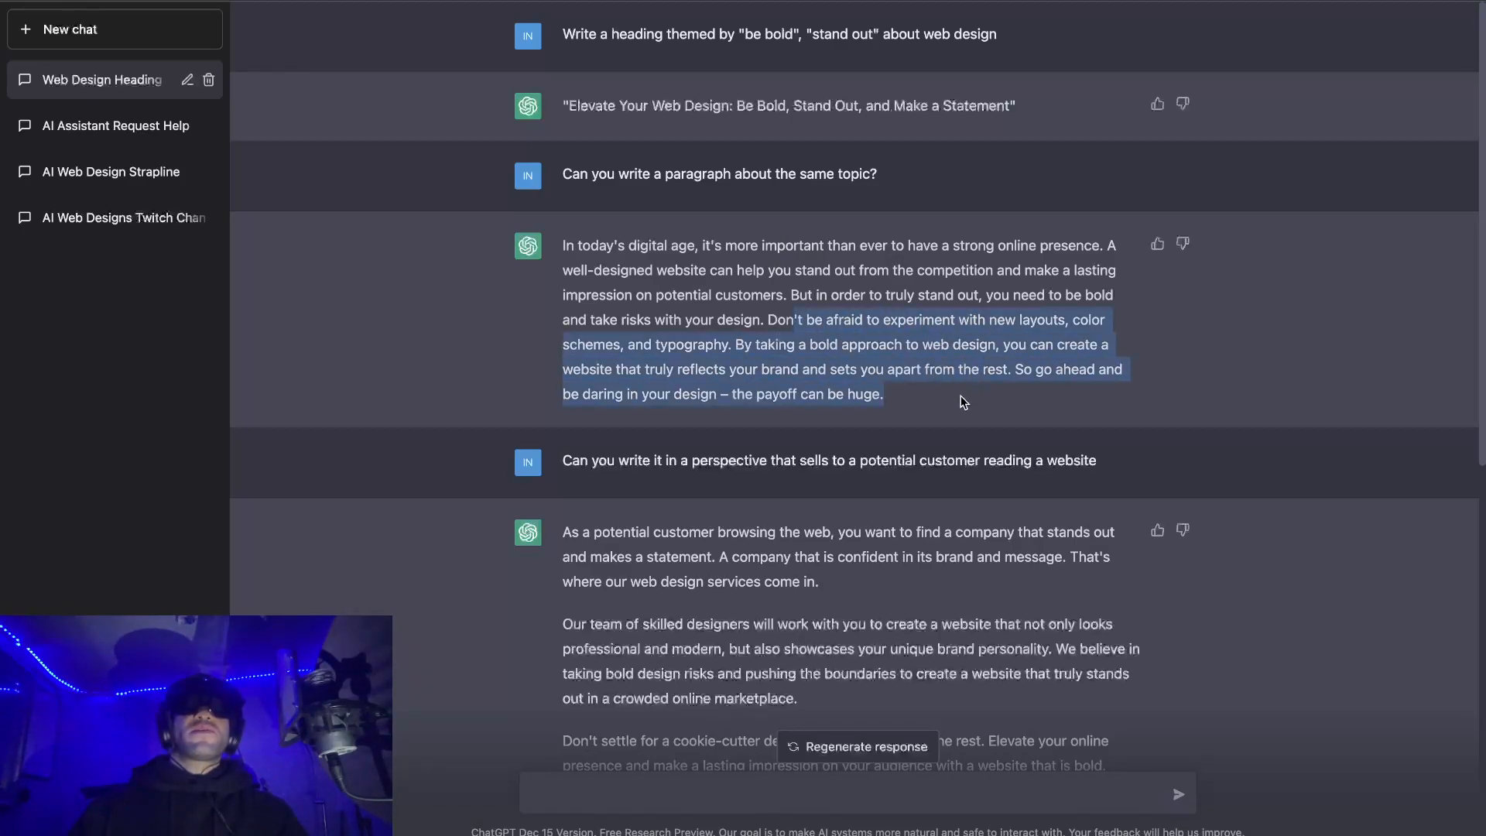
click(960, 396)
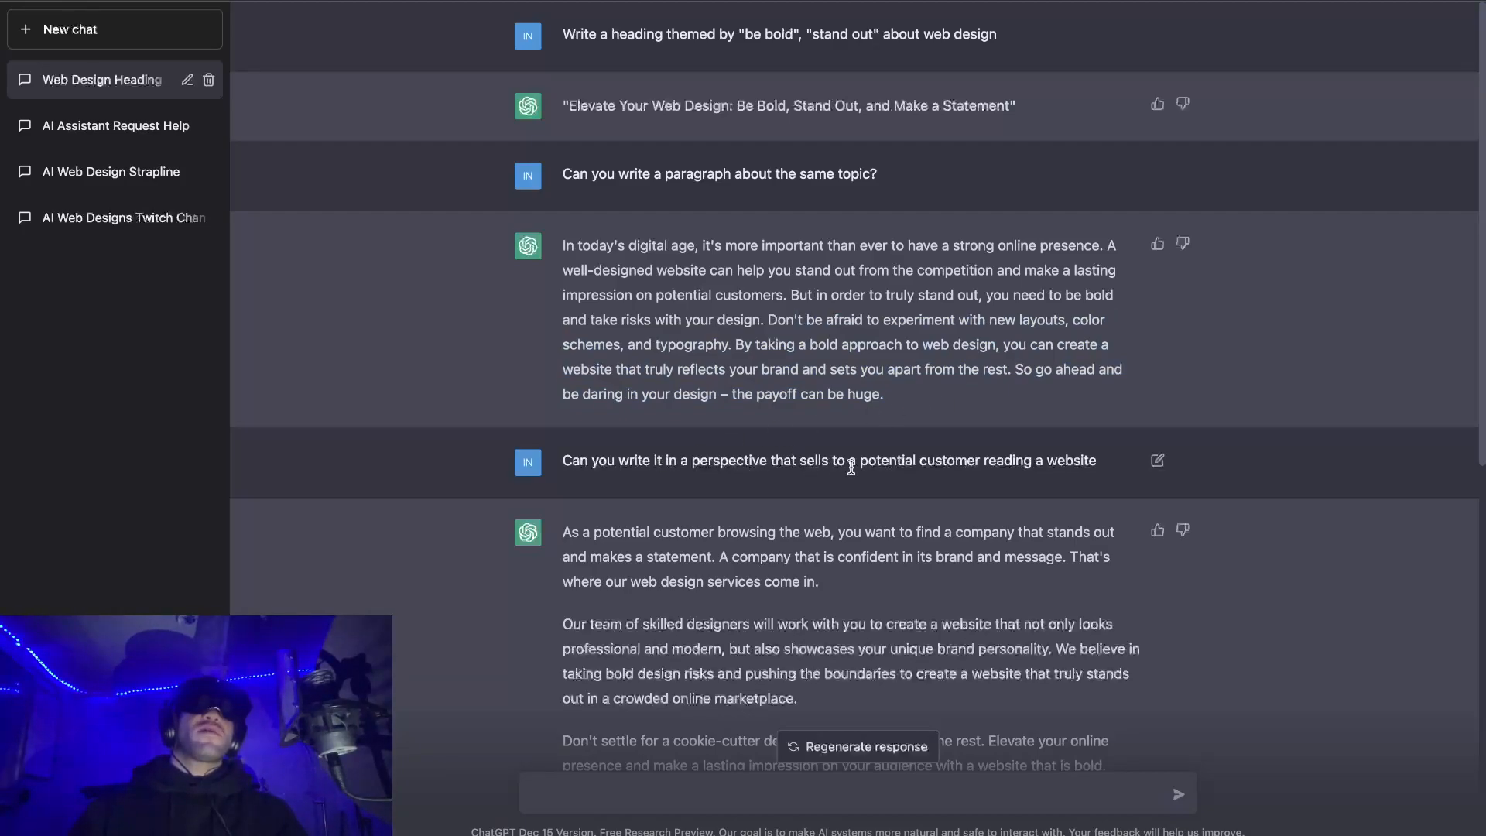
scroll(852, 466, down, 5)
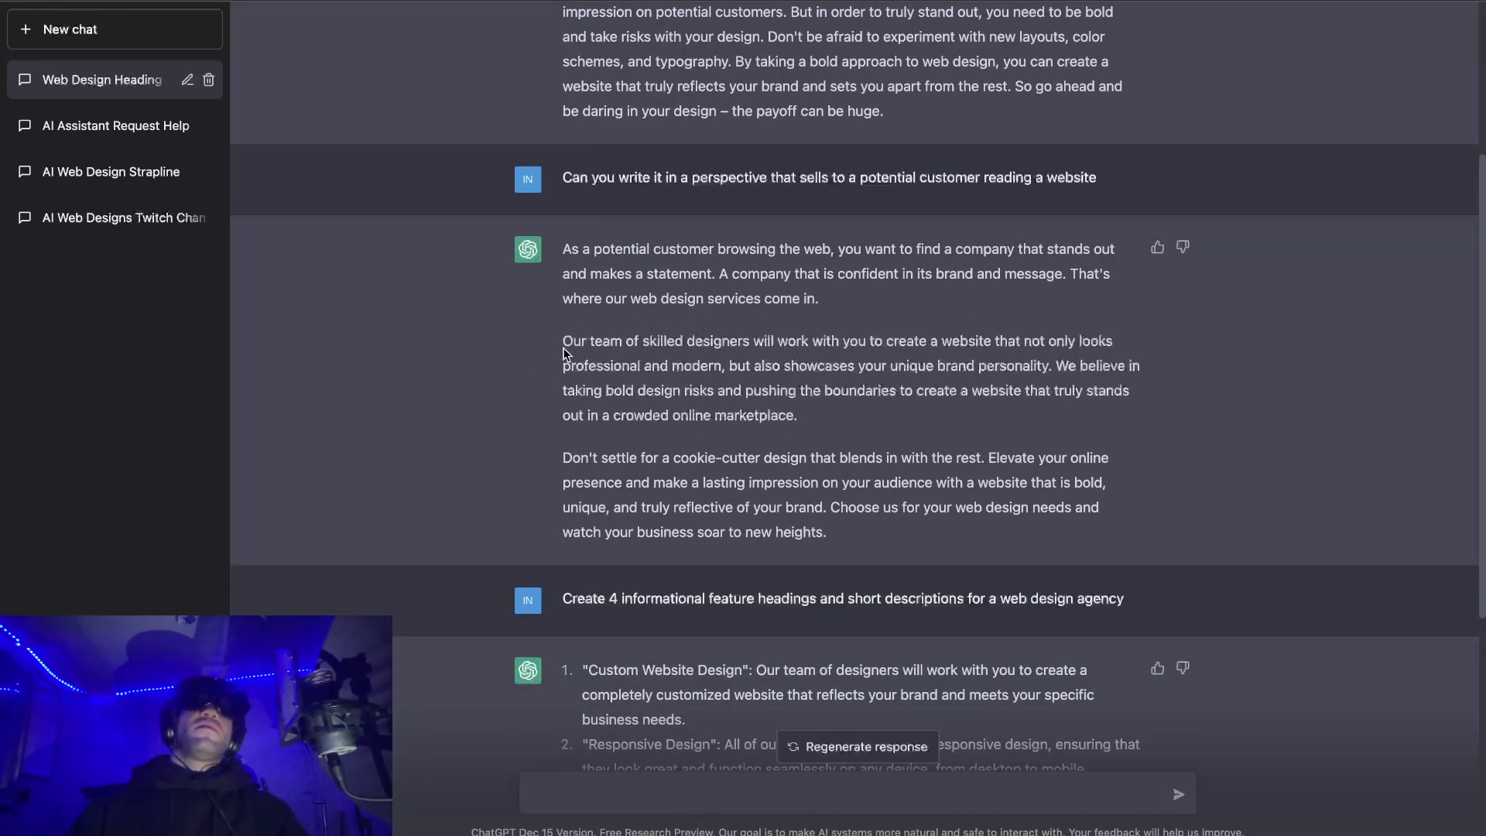
drag(564, 350, 932, 539)
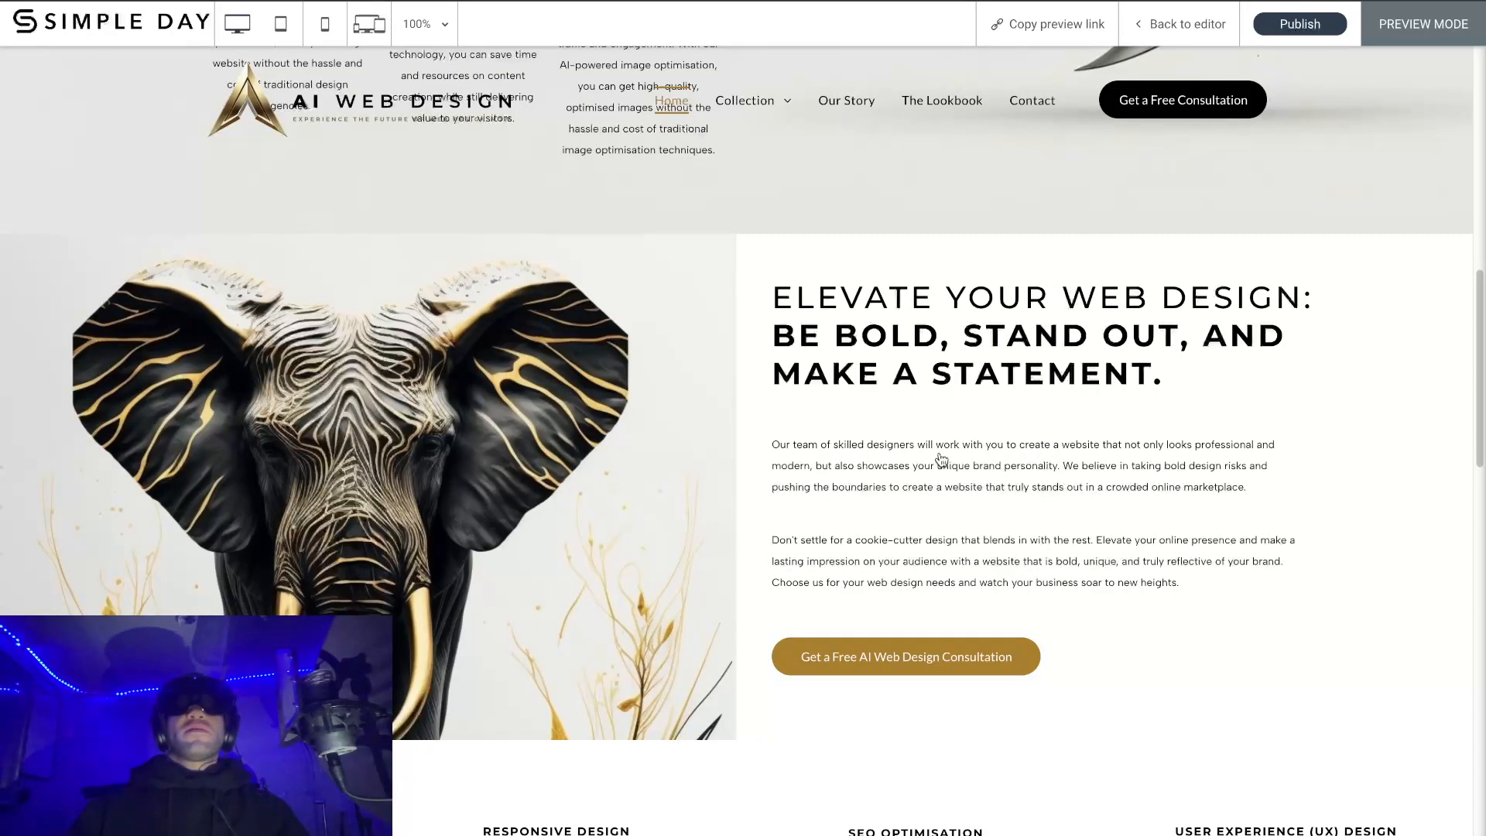
Return to the website preview and compare the elephant section's heading and text with the hero section.
scroll(931, 534, down, 2)
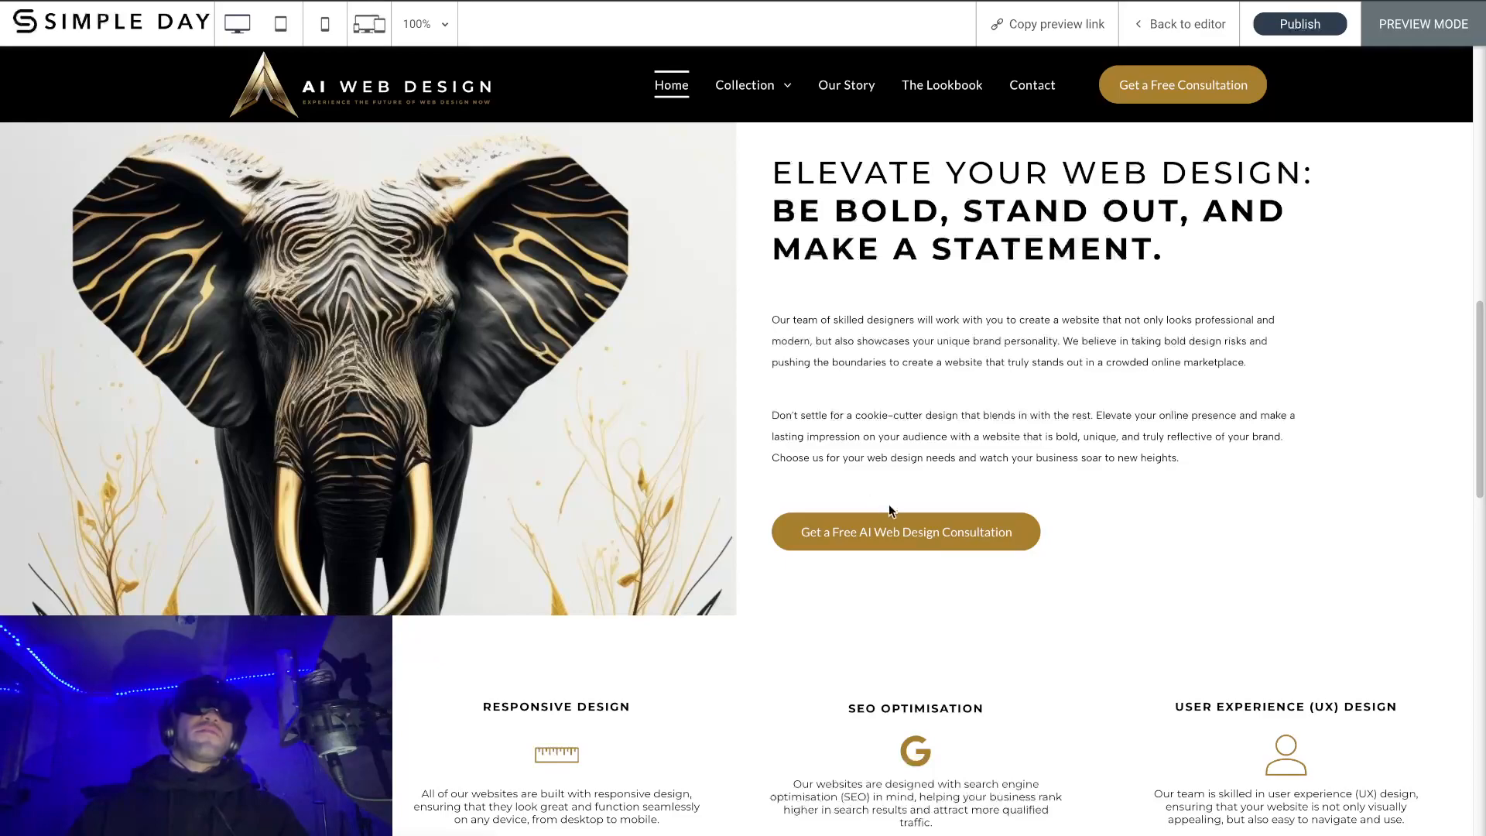
scroll(854, 574, up, 3)
scroll(856, 578, down, 1)
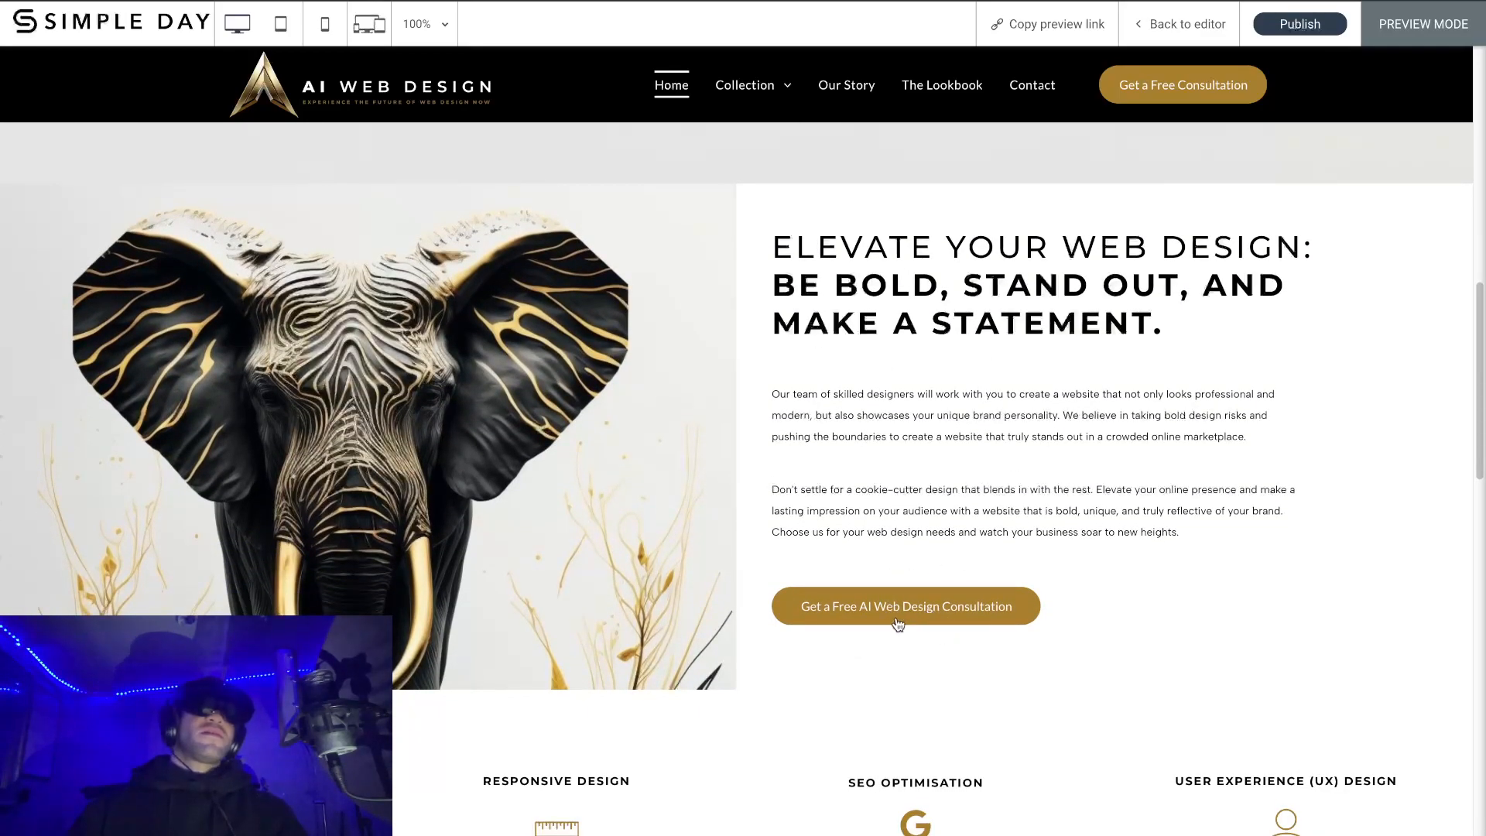
scroll(946, 463, up, 1)
scroll(946, 463, up, 8)
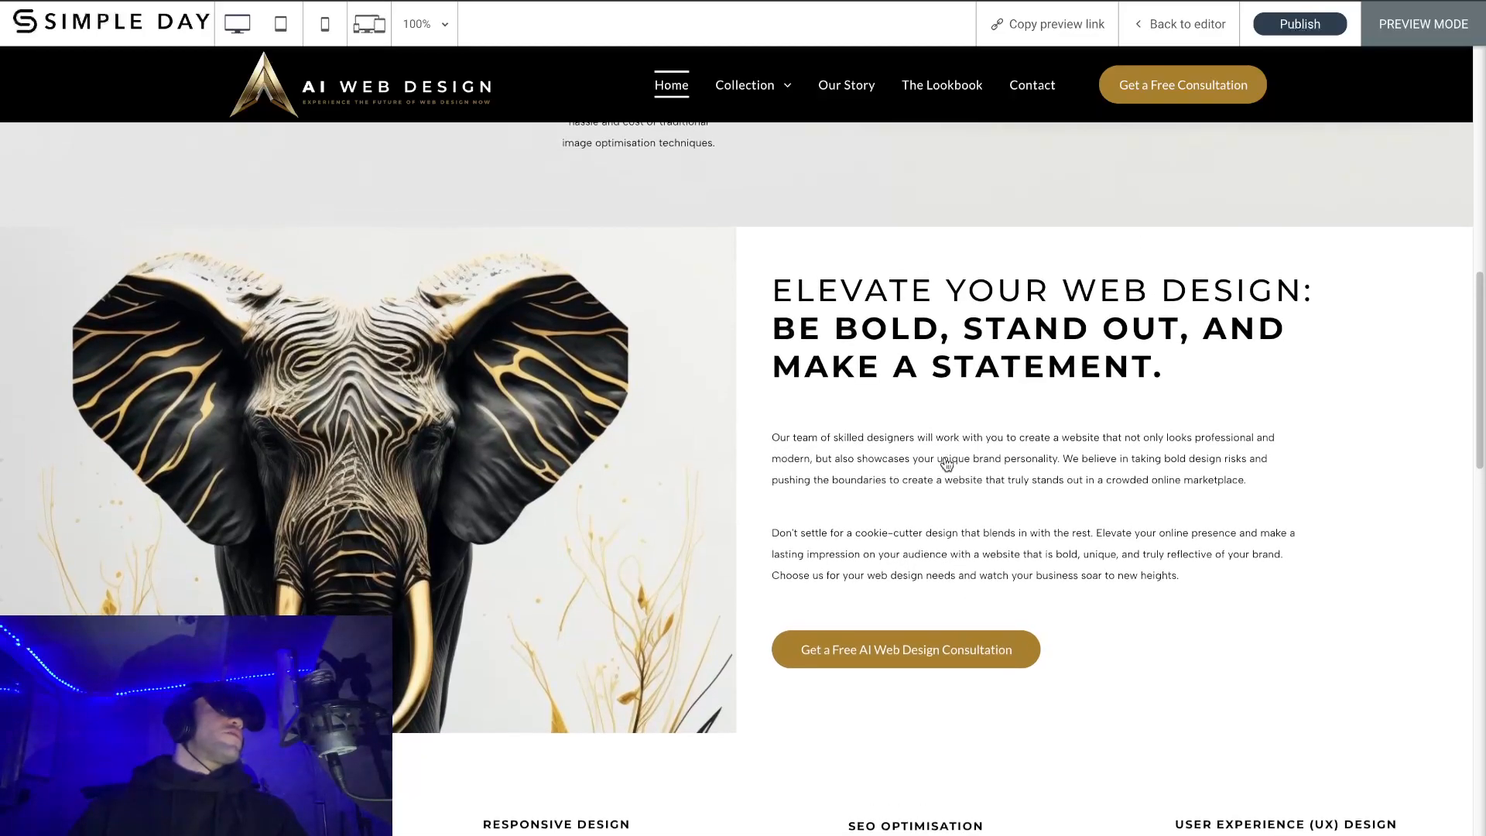
scroll(946, 463, up, 3)
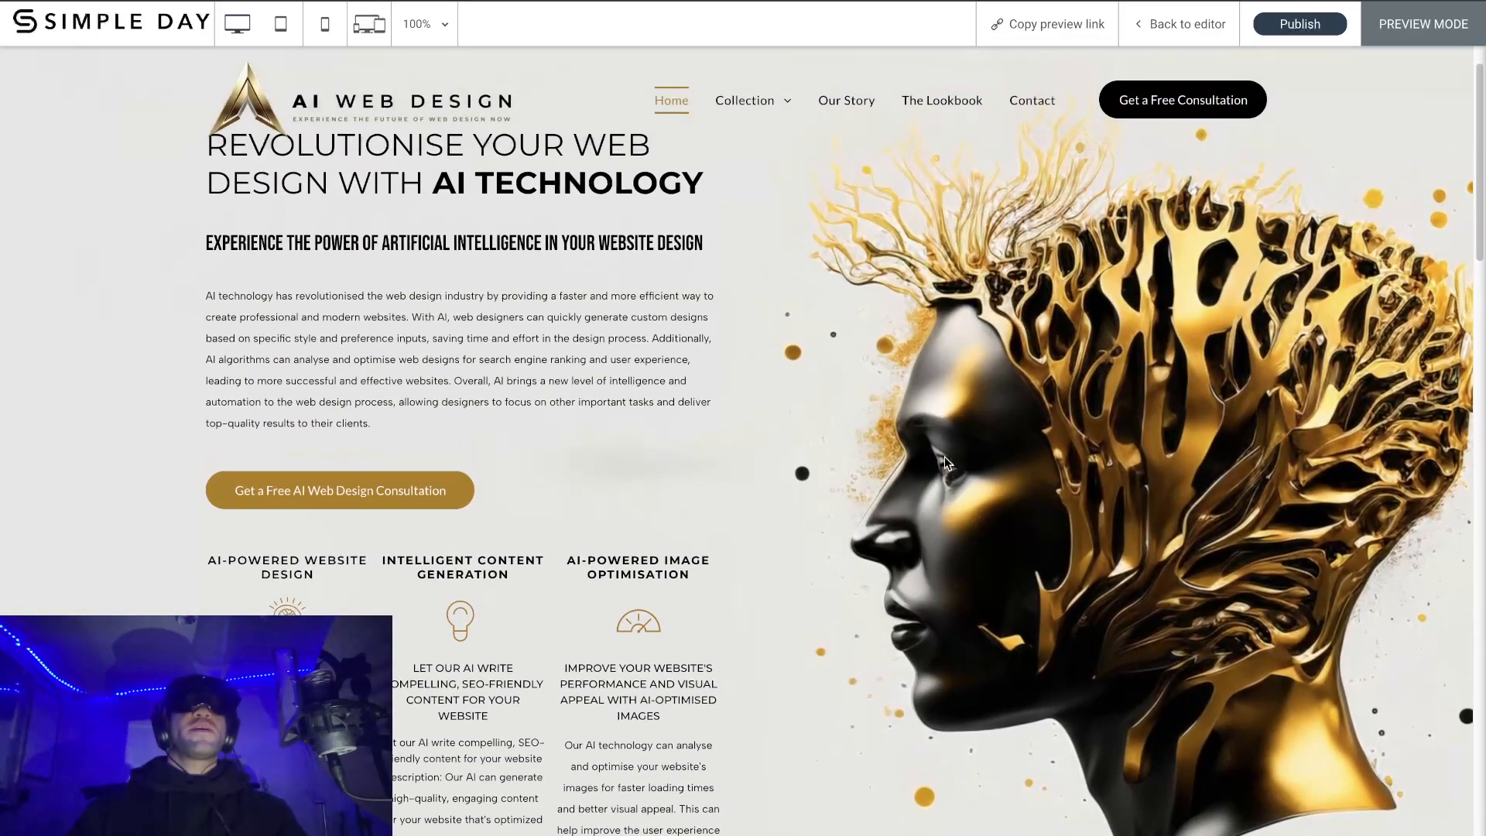
Examine the four service columns below the elephant section, from Custom Website Design to User Experience (UX) Design.
scroll(946, 463, down, 7)
scroll(946, 463, down, 10)
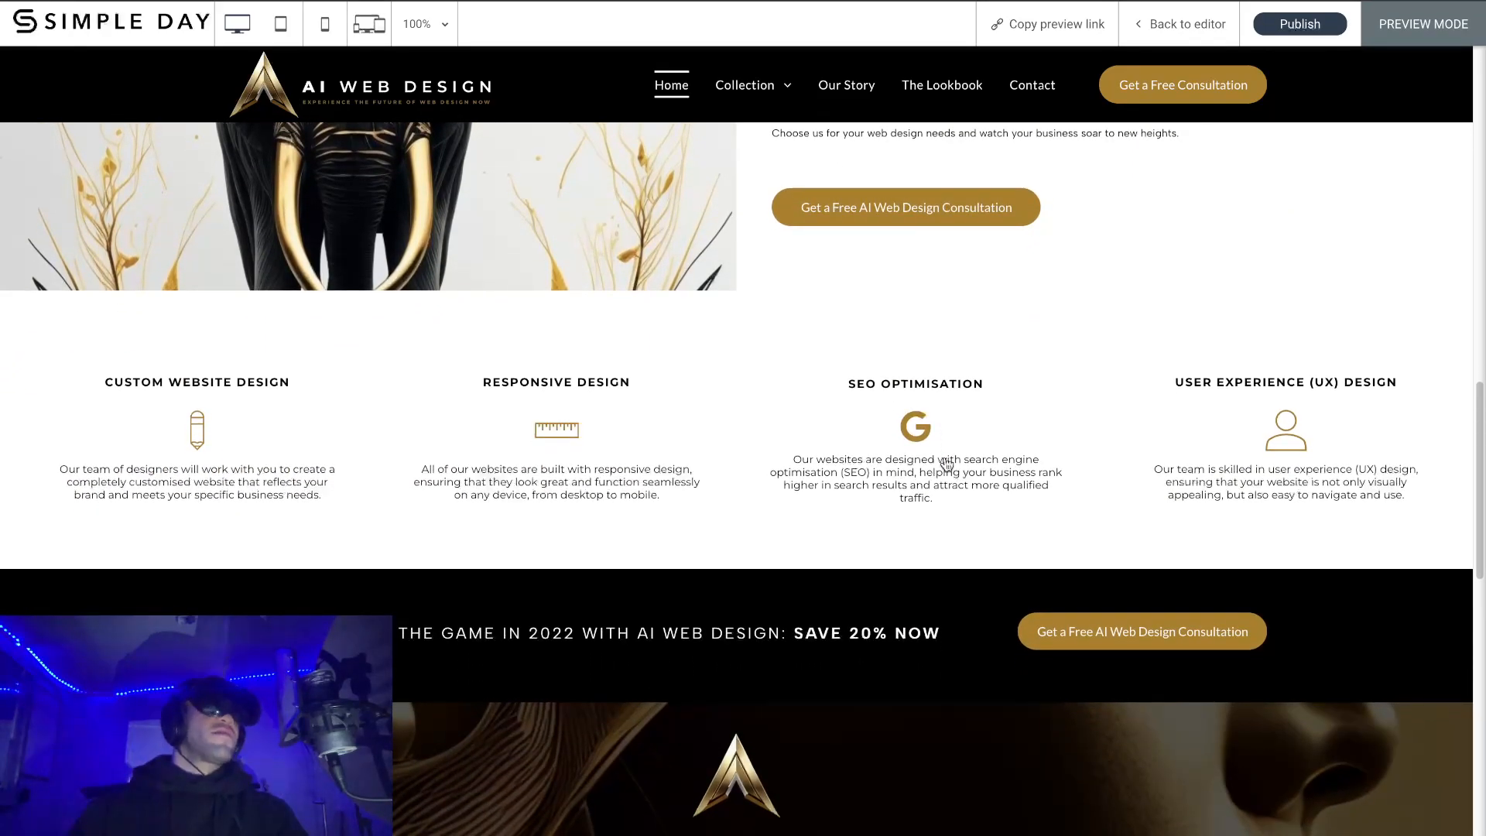
scroll(946, 463, up, 4)
scroll(946, 464, down, 1)
scroll(946, 463, down, 1)
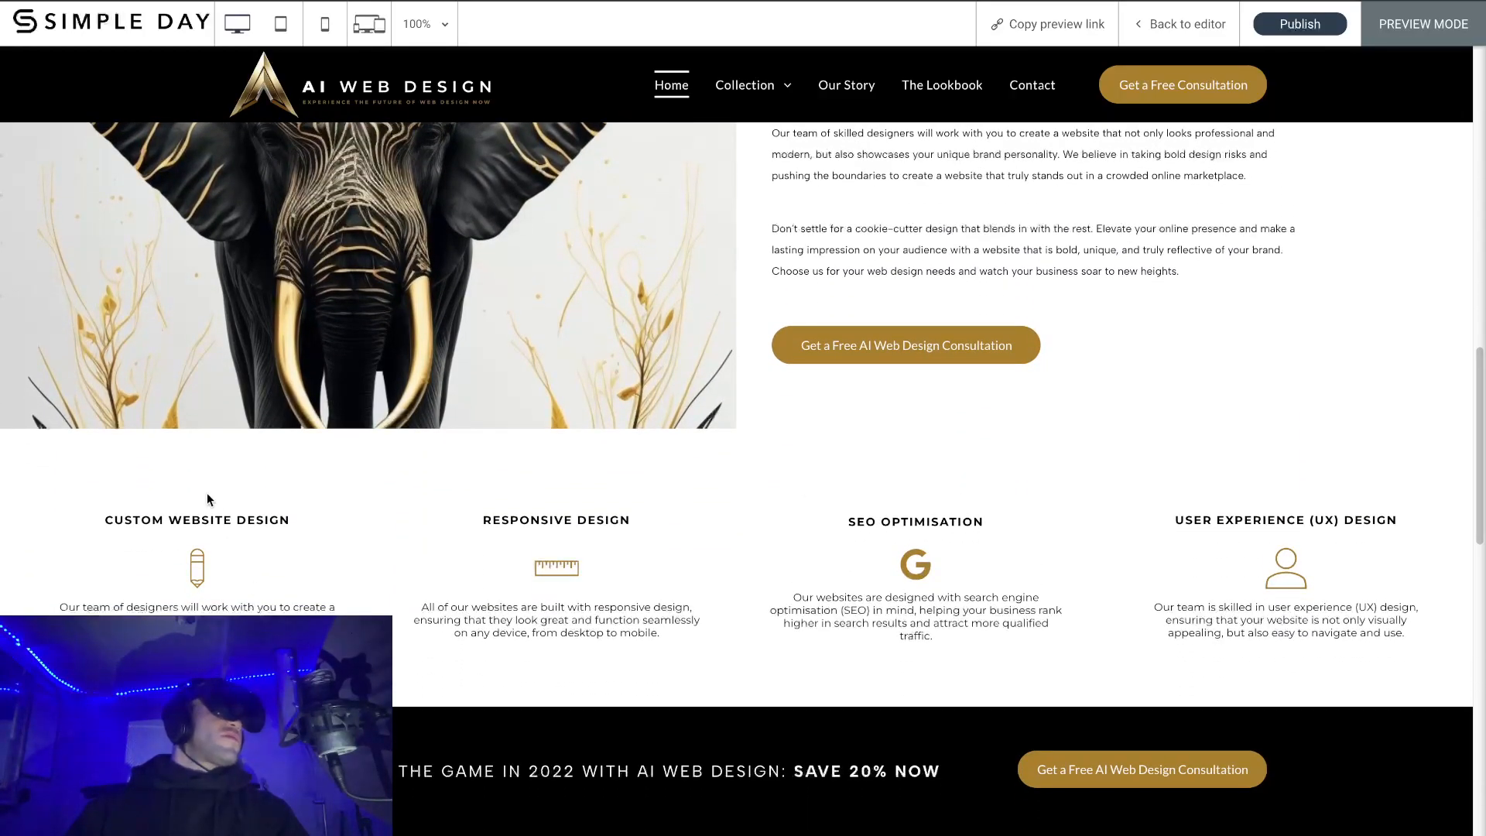
scroll(206, 499, down, 1)
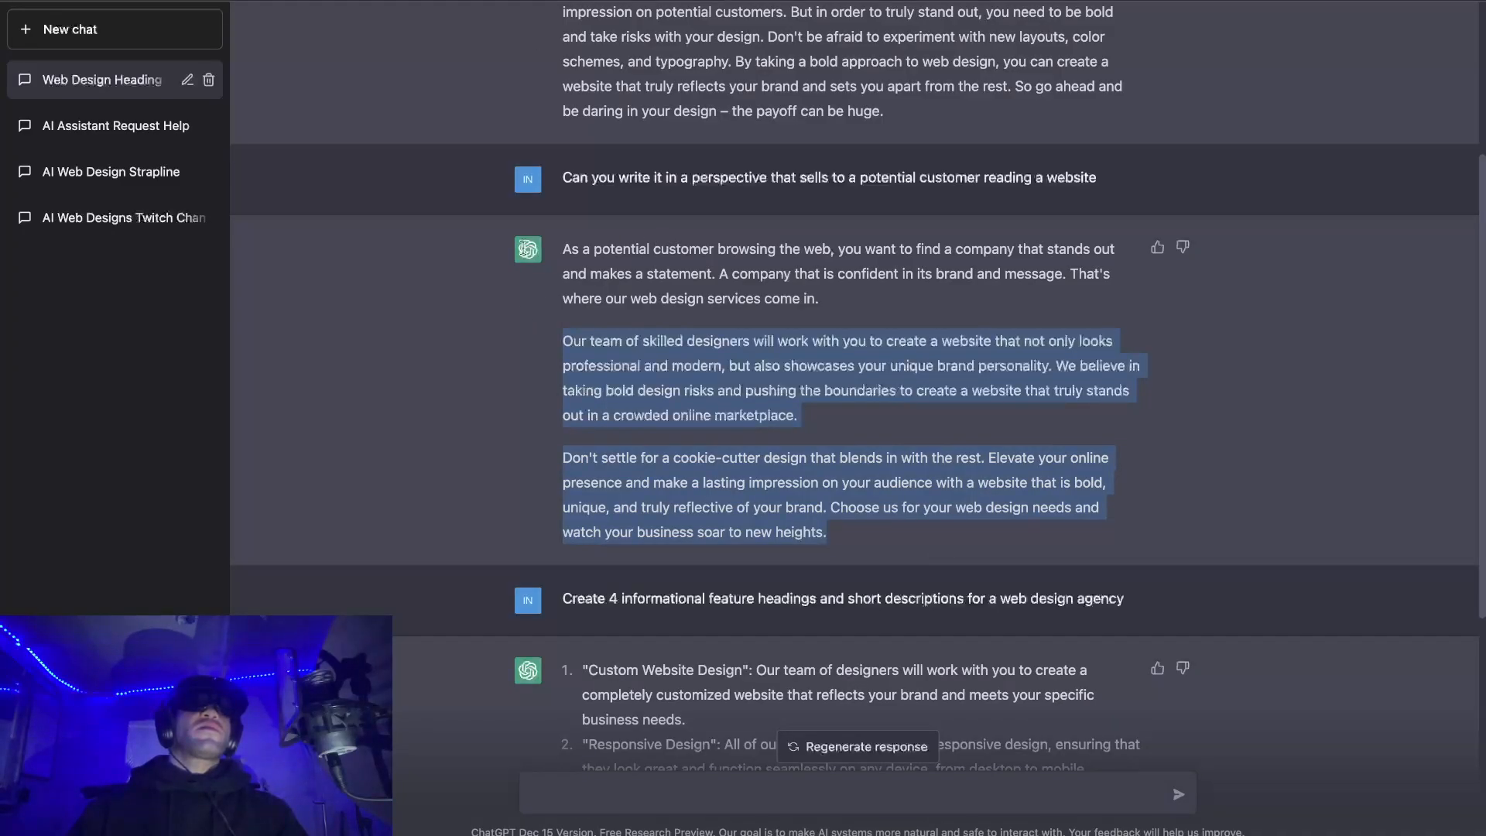
Find the 4 informational feature headings response in the ChatGPT Web Design Heading chat, and switch back to the website preview.
scroll(398, 216, up, 3)
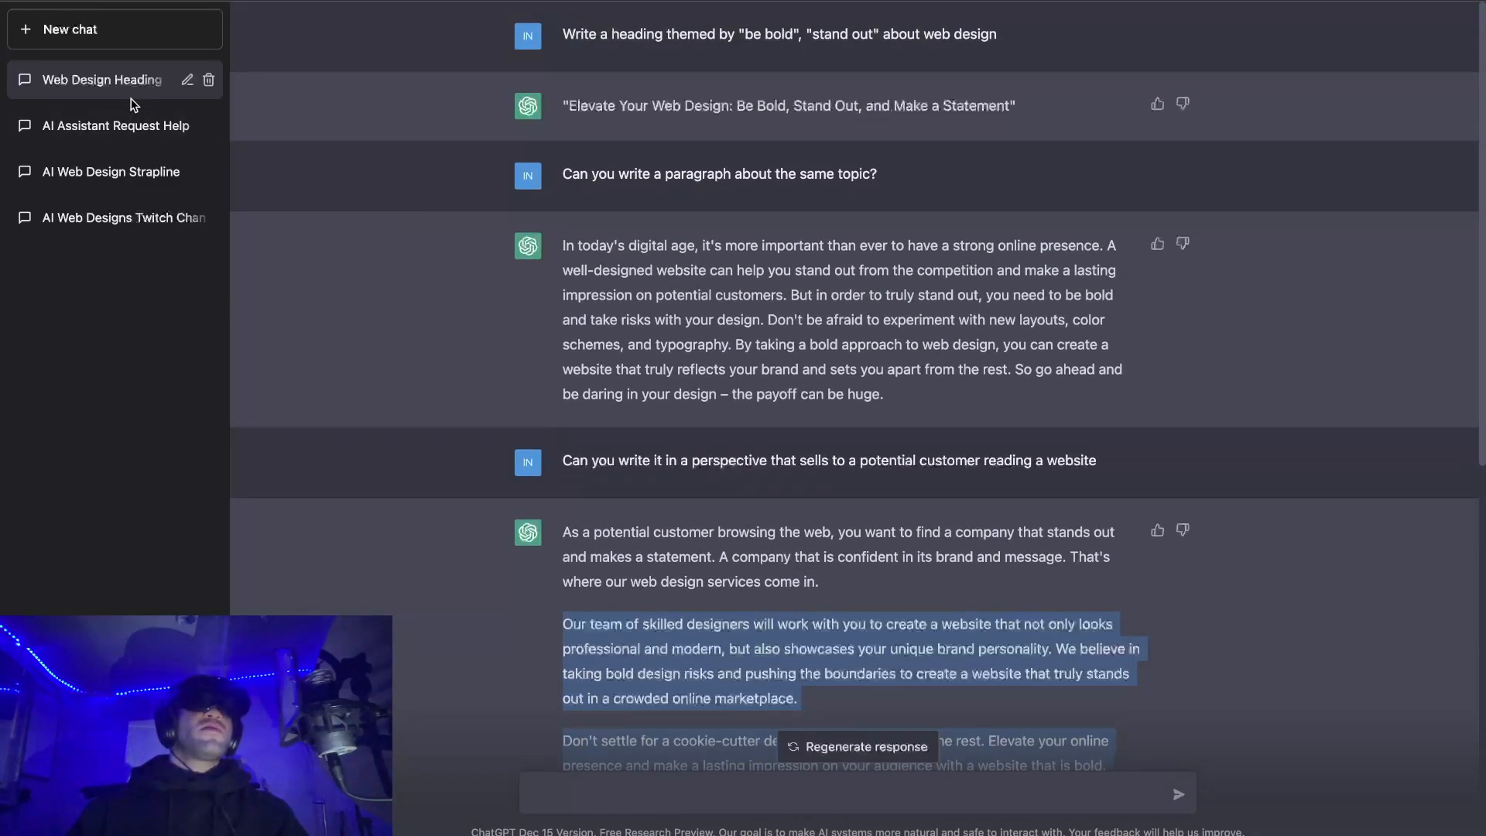
scroll(603, 335, down, 5)
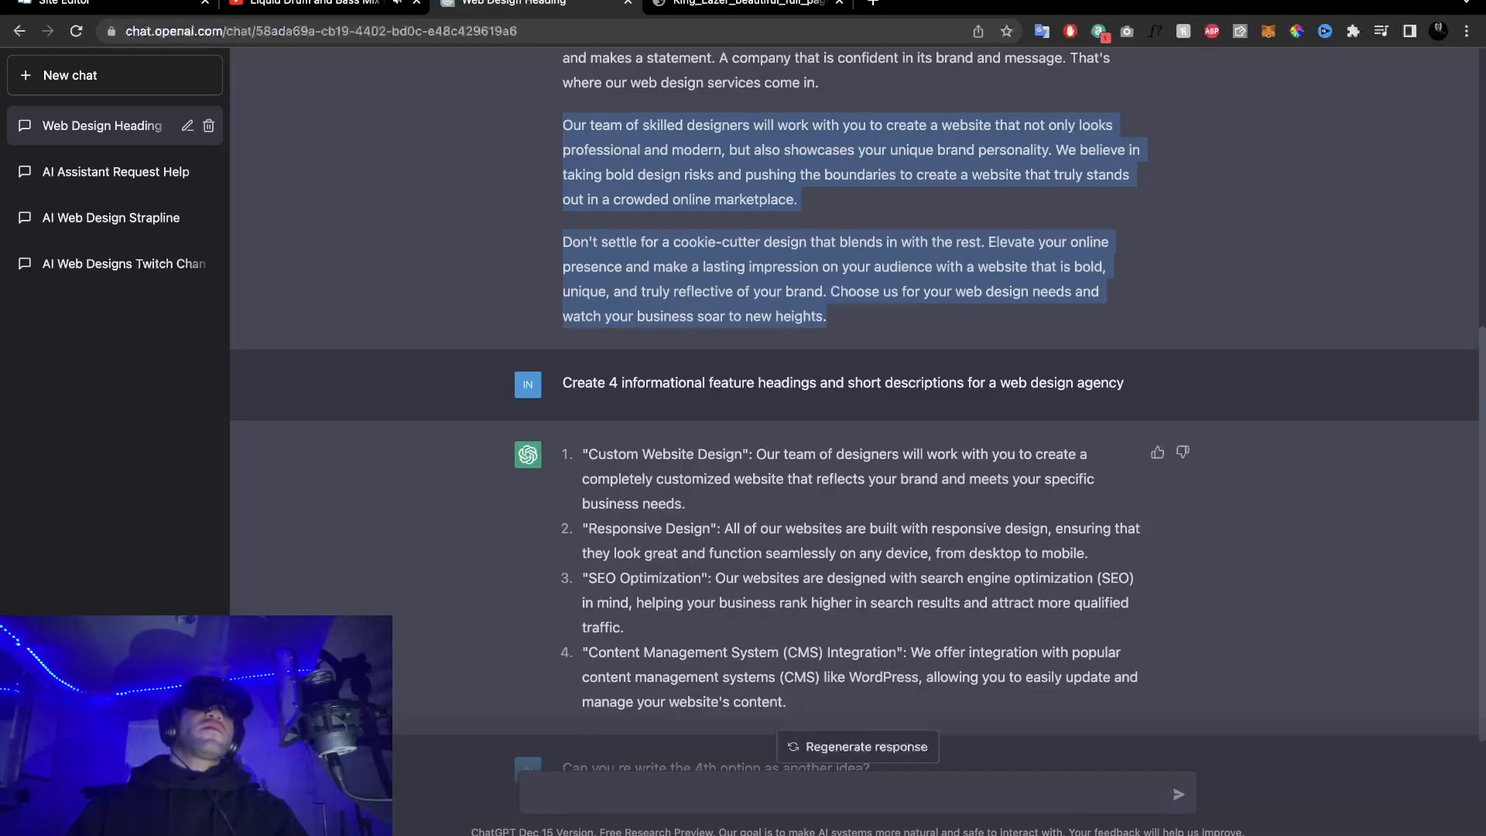
click(155, 8)
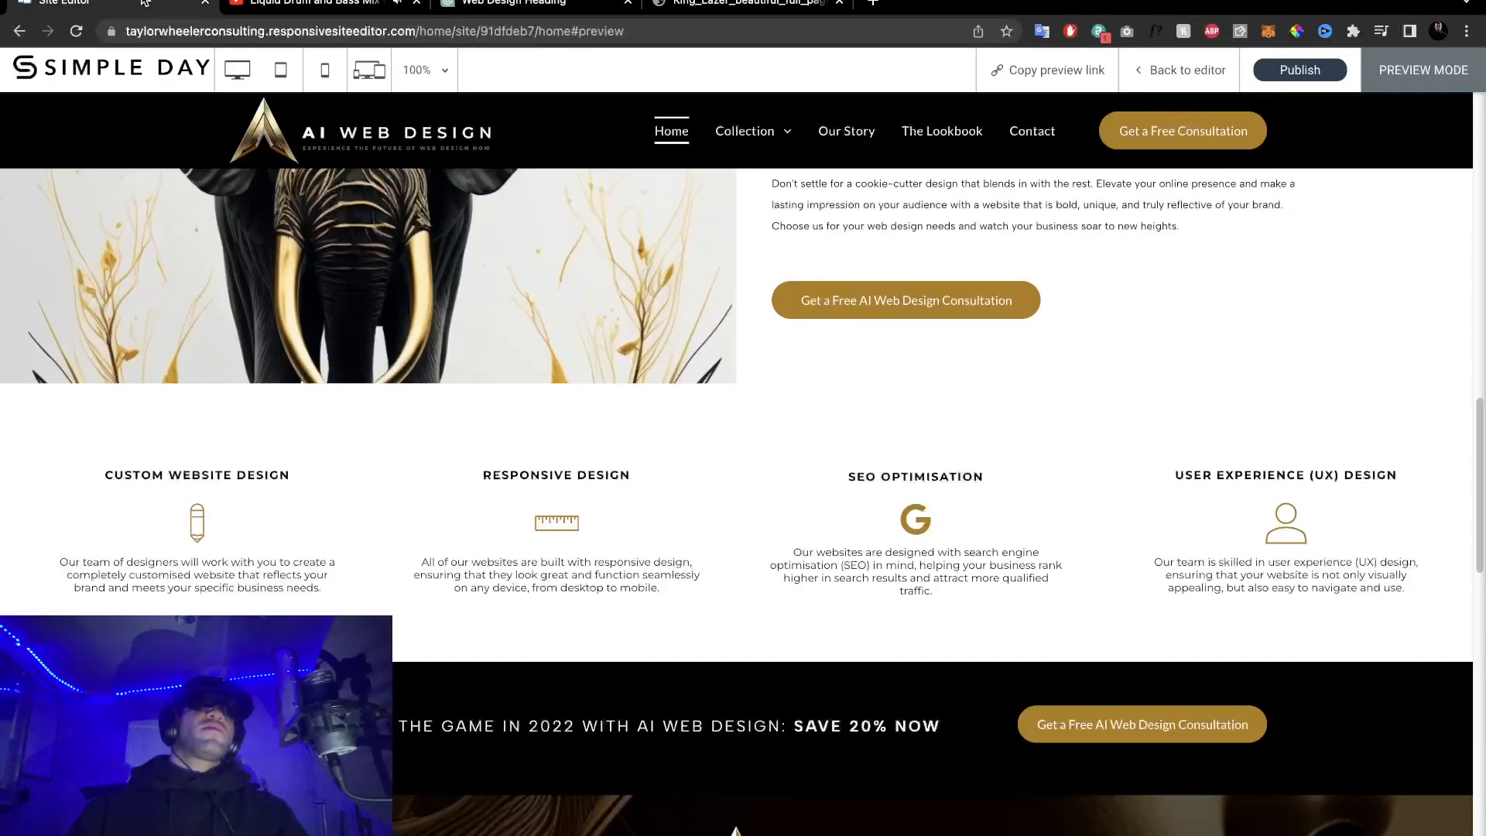
Examine the Home page's footer, AI-generated artwork section and discount banner, and compare the hero's three feature columns with the four service columns.
scroll(576, 294, down, 12)
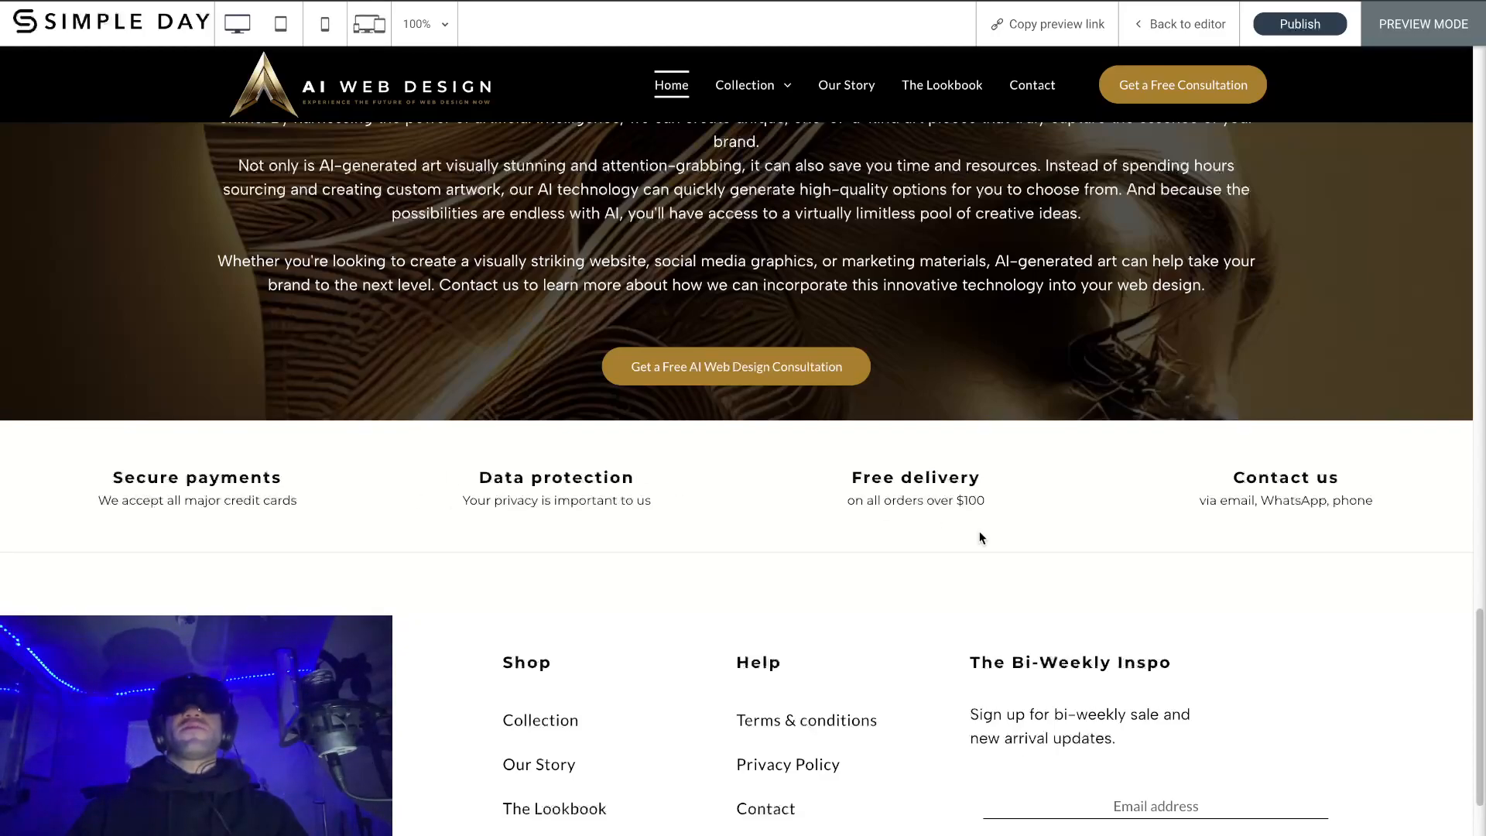
scroll(1110, 508, up, 6)
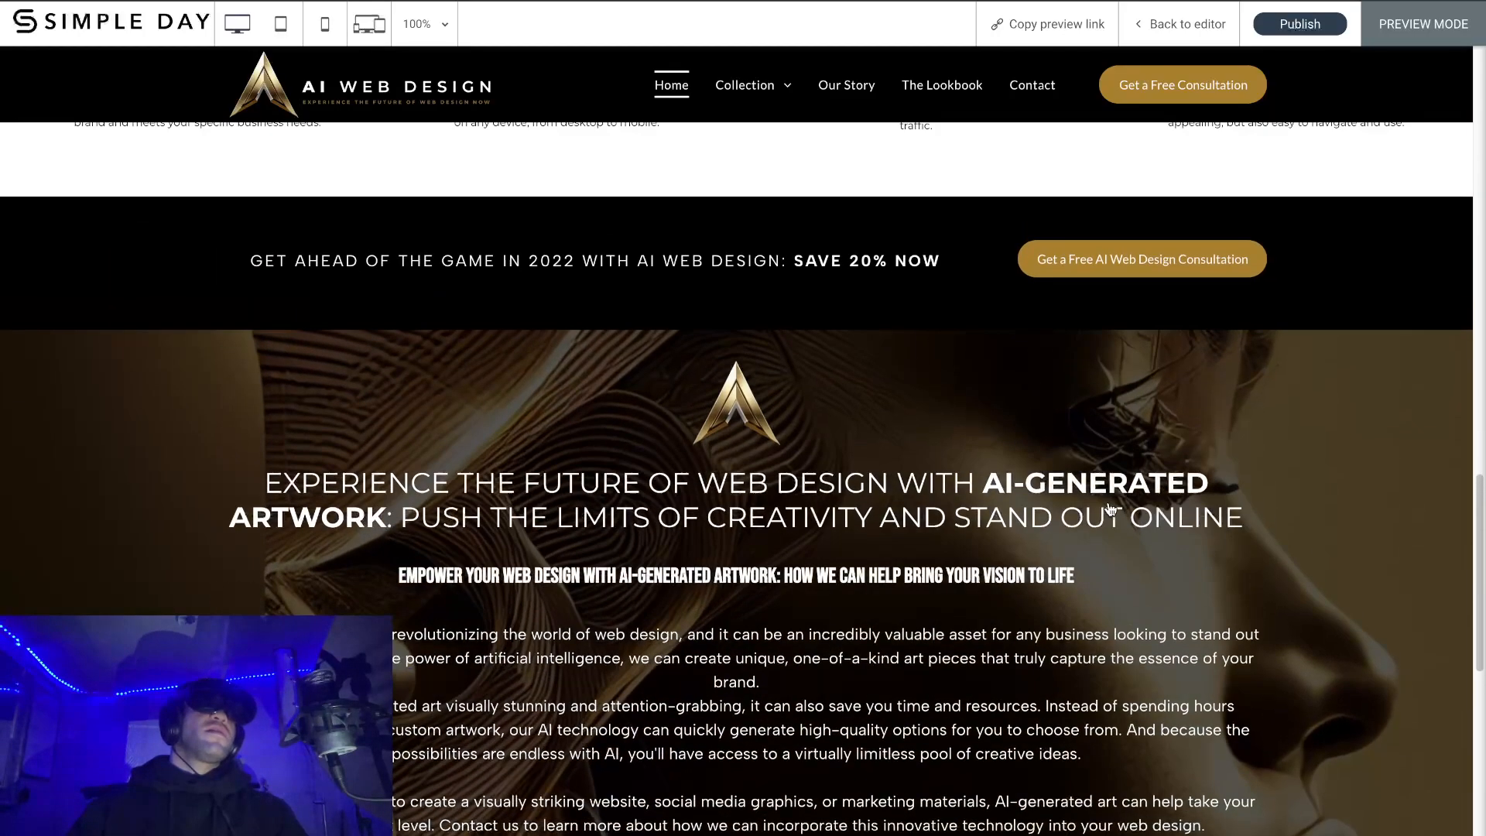
scroll(1110, 509, down, 6)
scroll(1110, 508, up, 11)
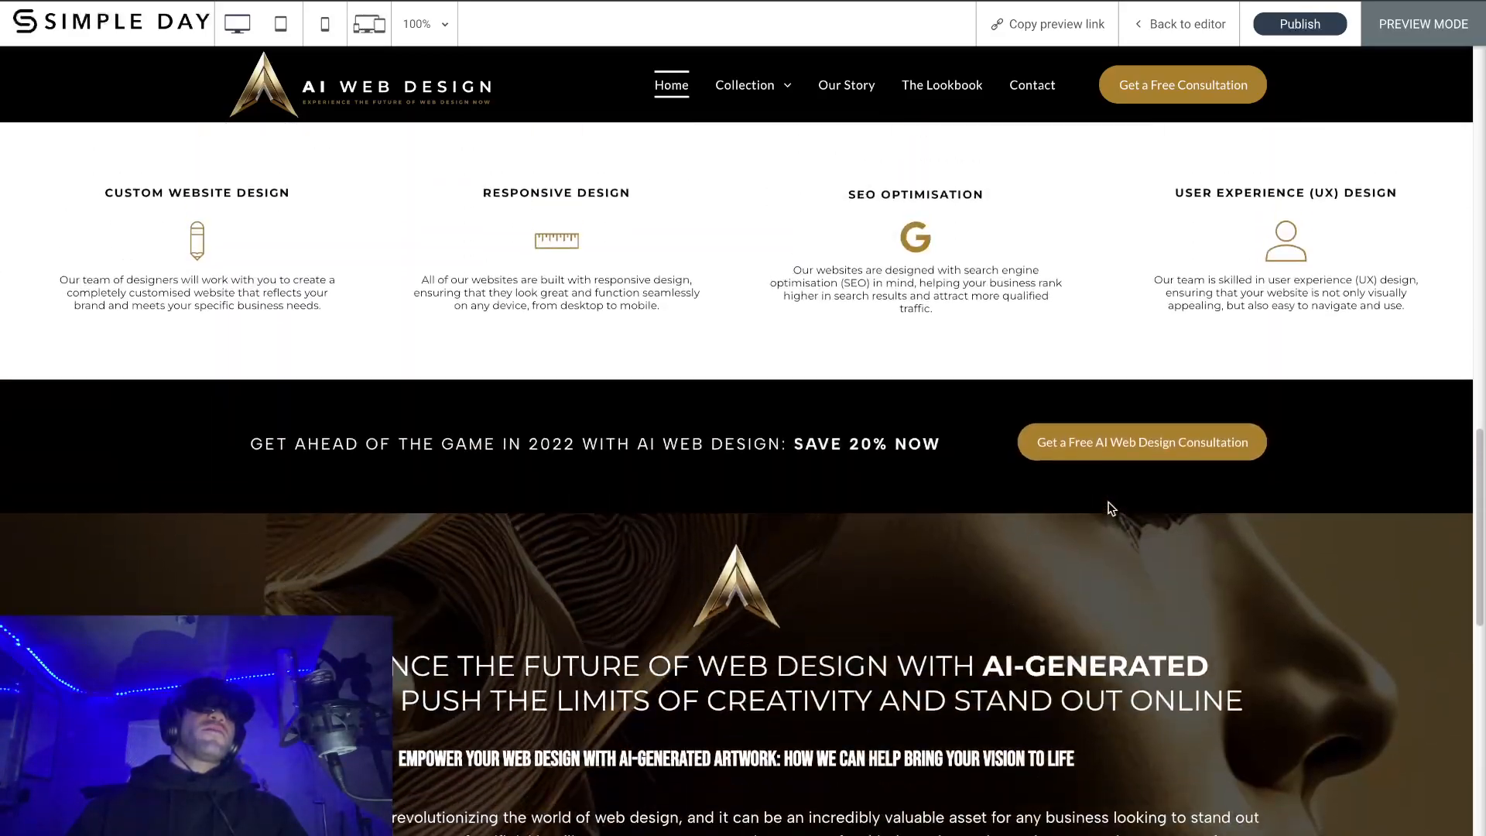
scroll(501, 322, up, 2)
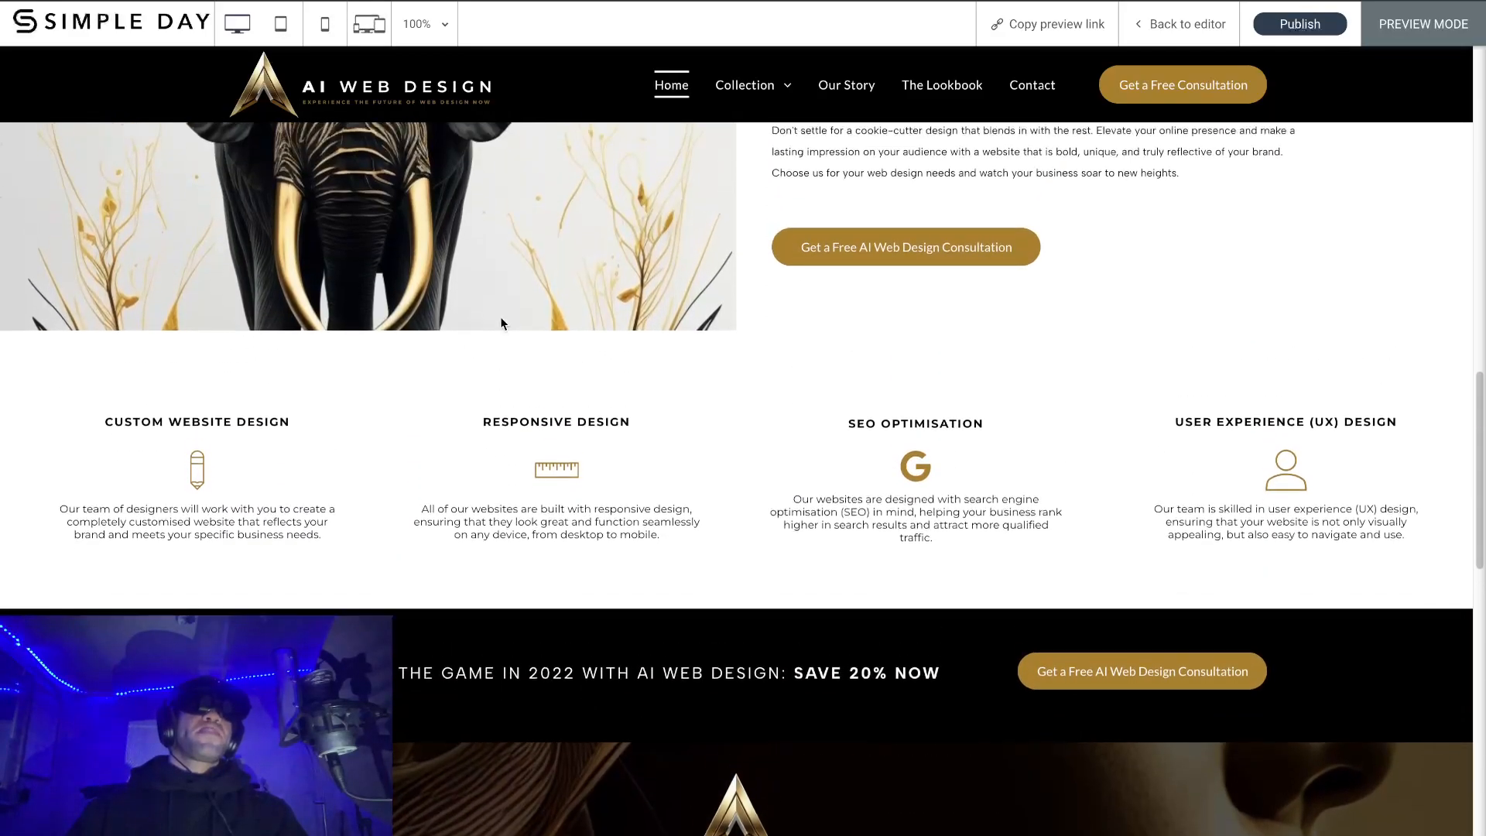
scroll(243, 424, up, 12)
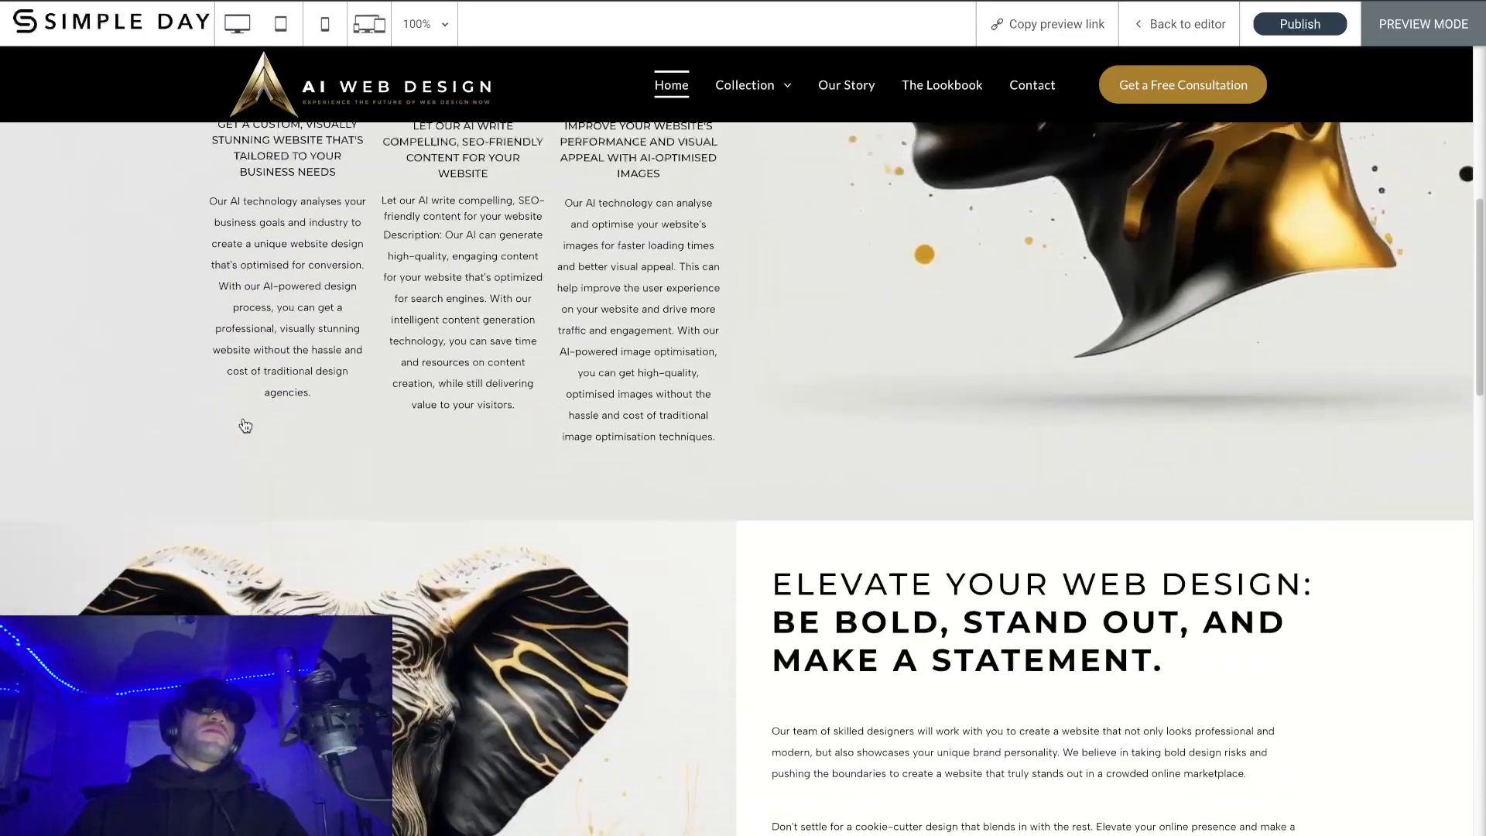
scroll(565, 308, down, 11)
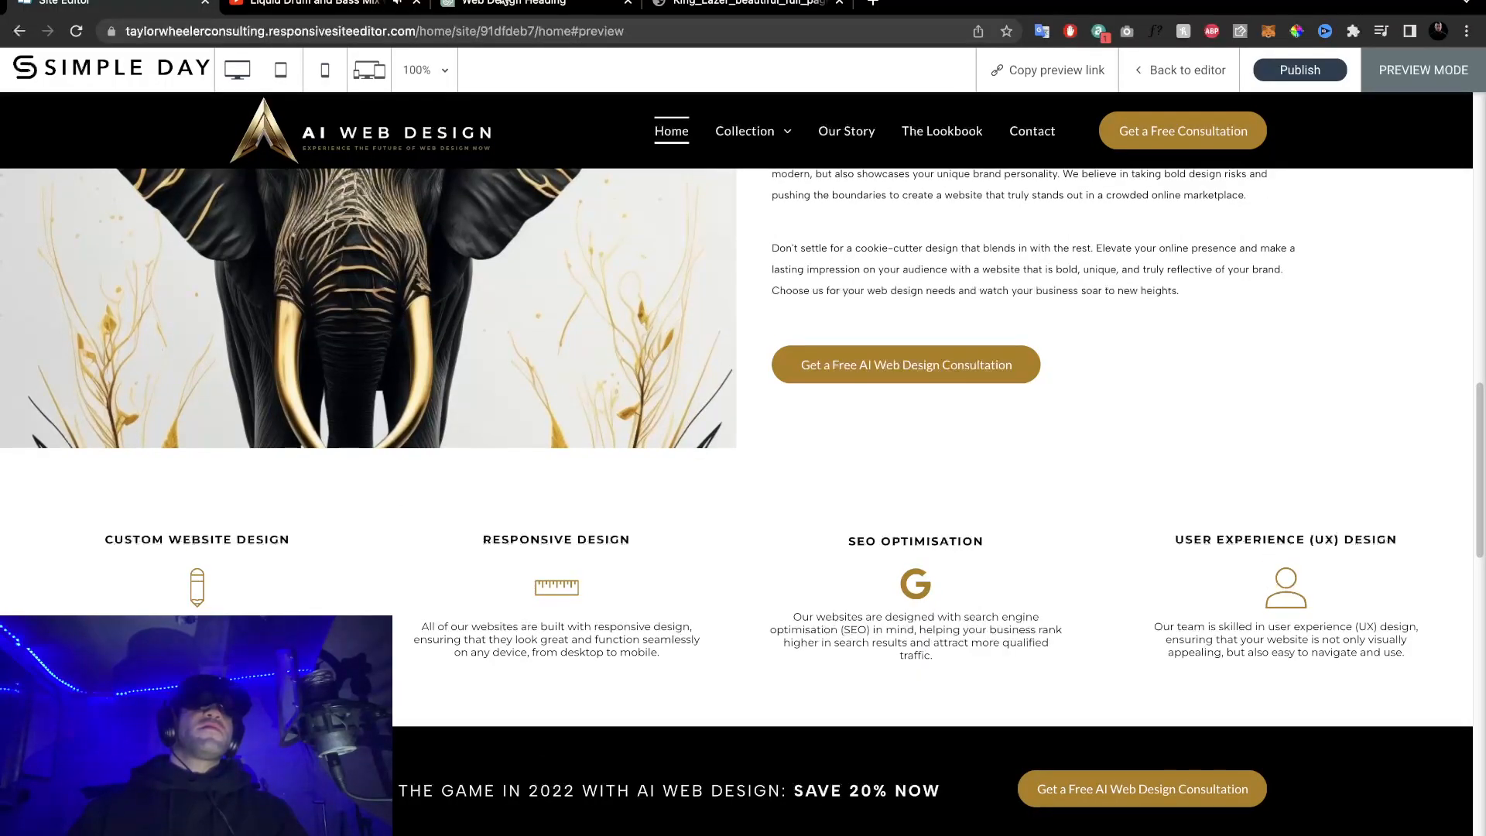
Return to the ChatGPT chat and review the four feature headings and the request to rewrite the 4th option.
click(503, 3)
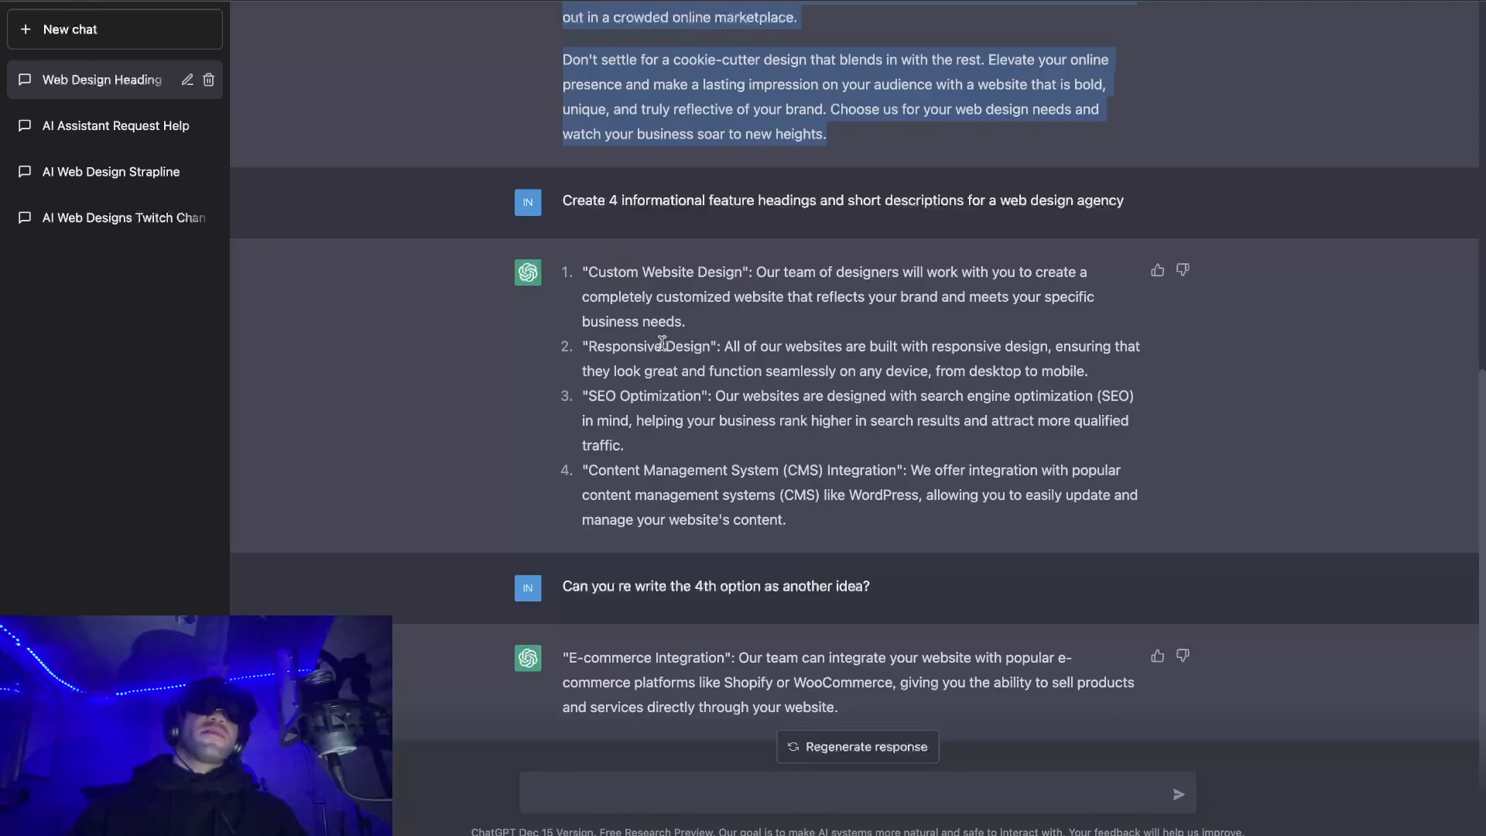
click(717, 398)
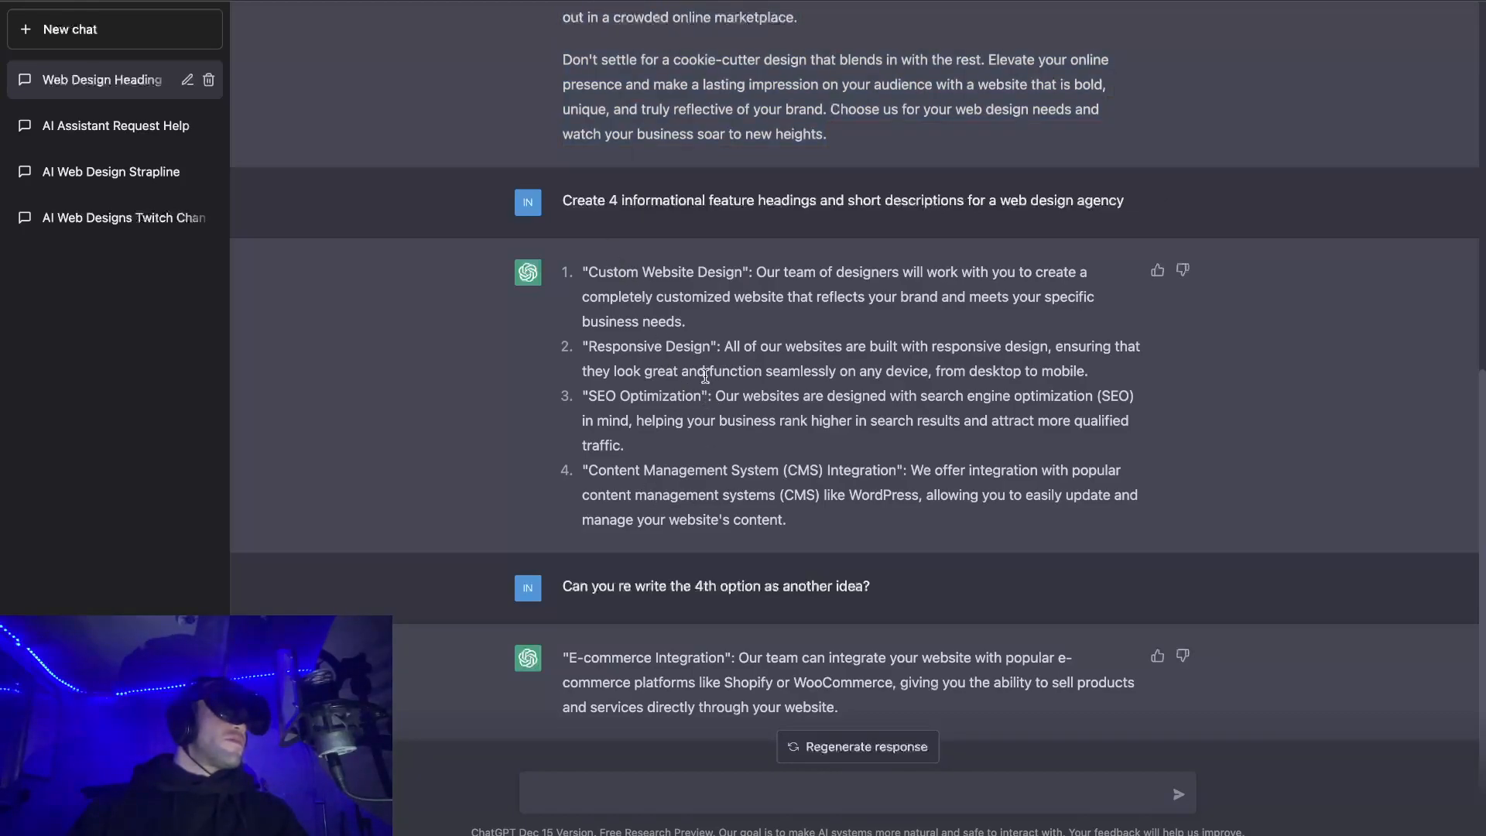
scroll(704, 377, down, 2)
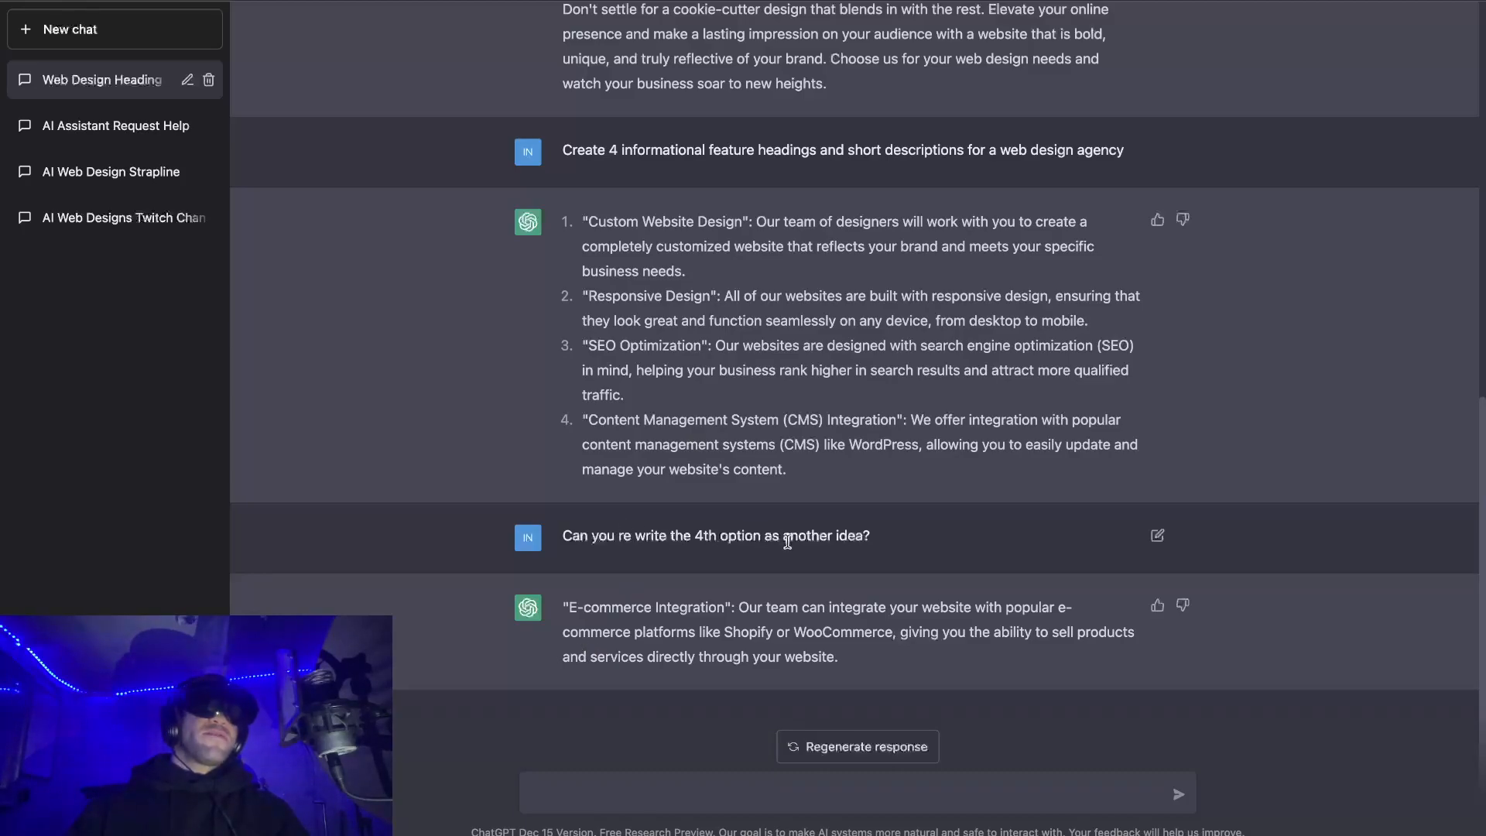
Show the third alternative response for the rewritten 4th option and read the follow-up replies down to User Experience (UX) Design.
mouse_move(686, 580)
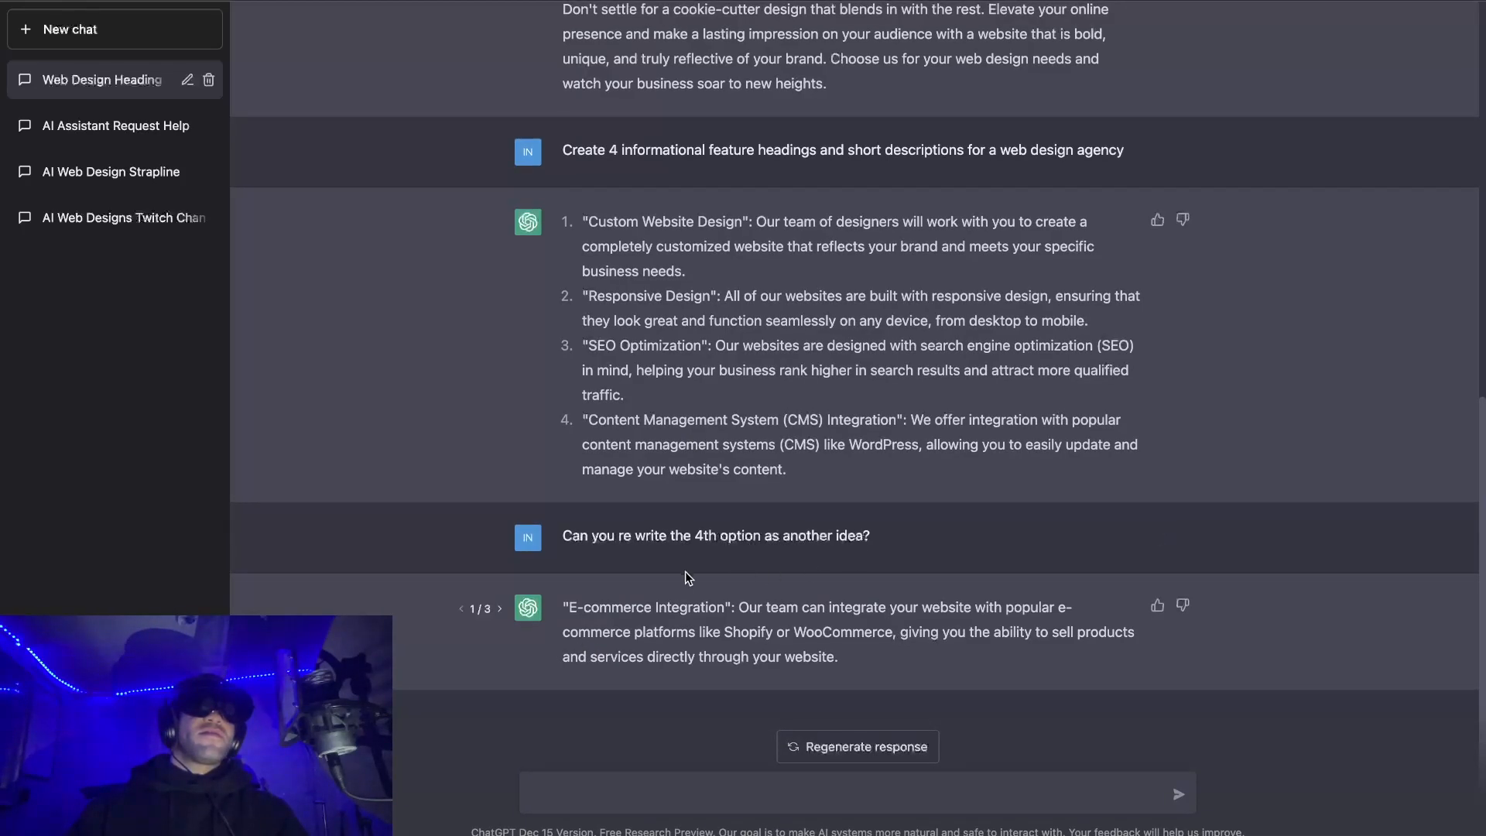
click(499, 609)
click(499, 610)
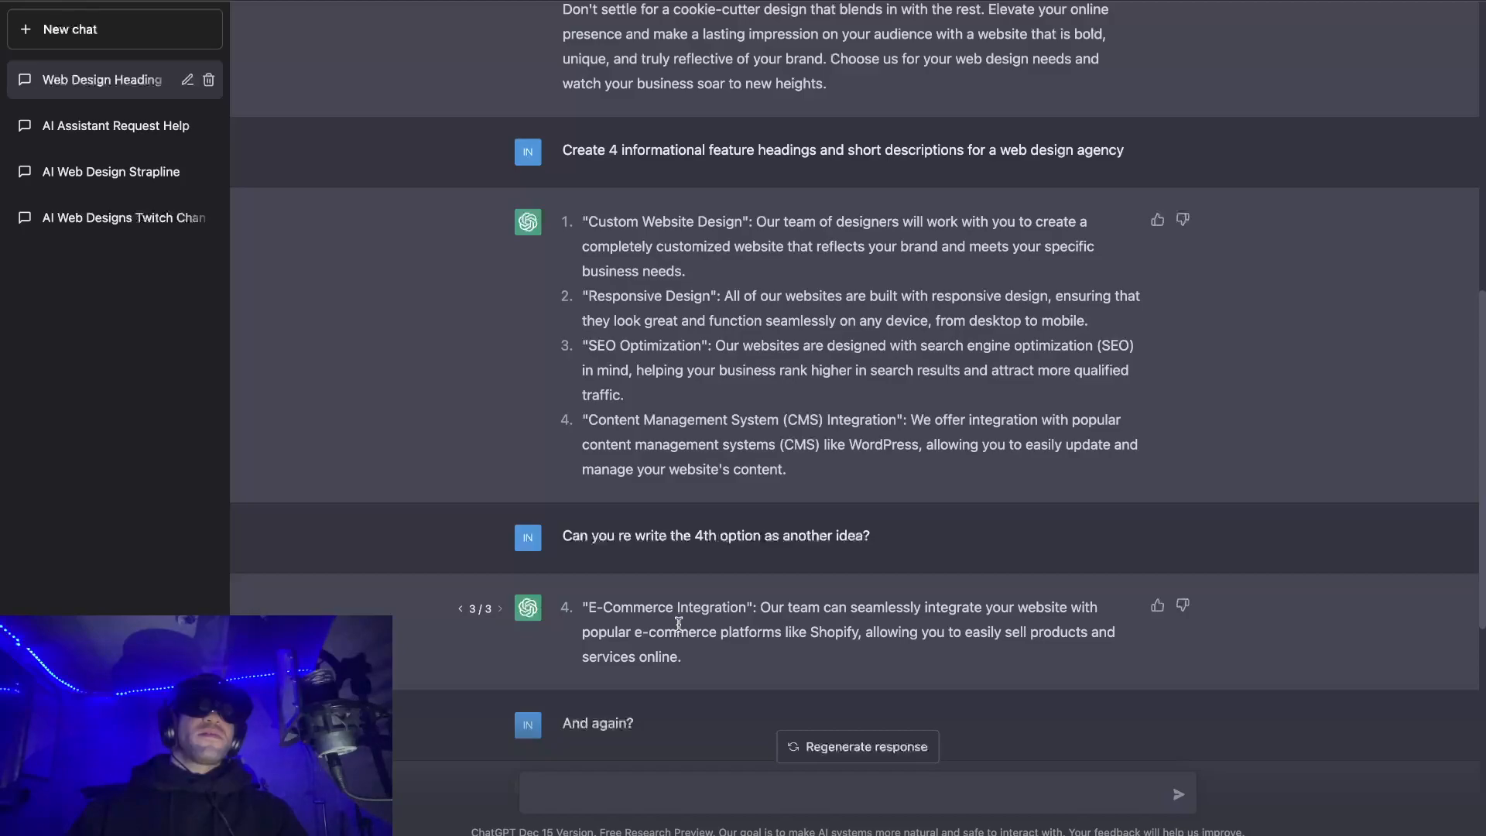
scroll(678, 623, down, 3)
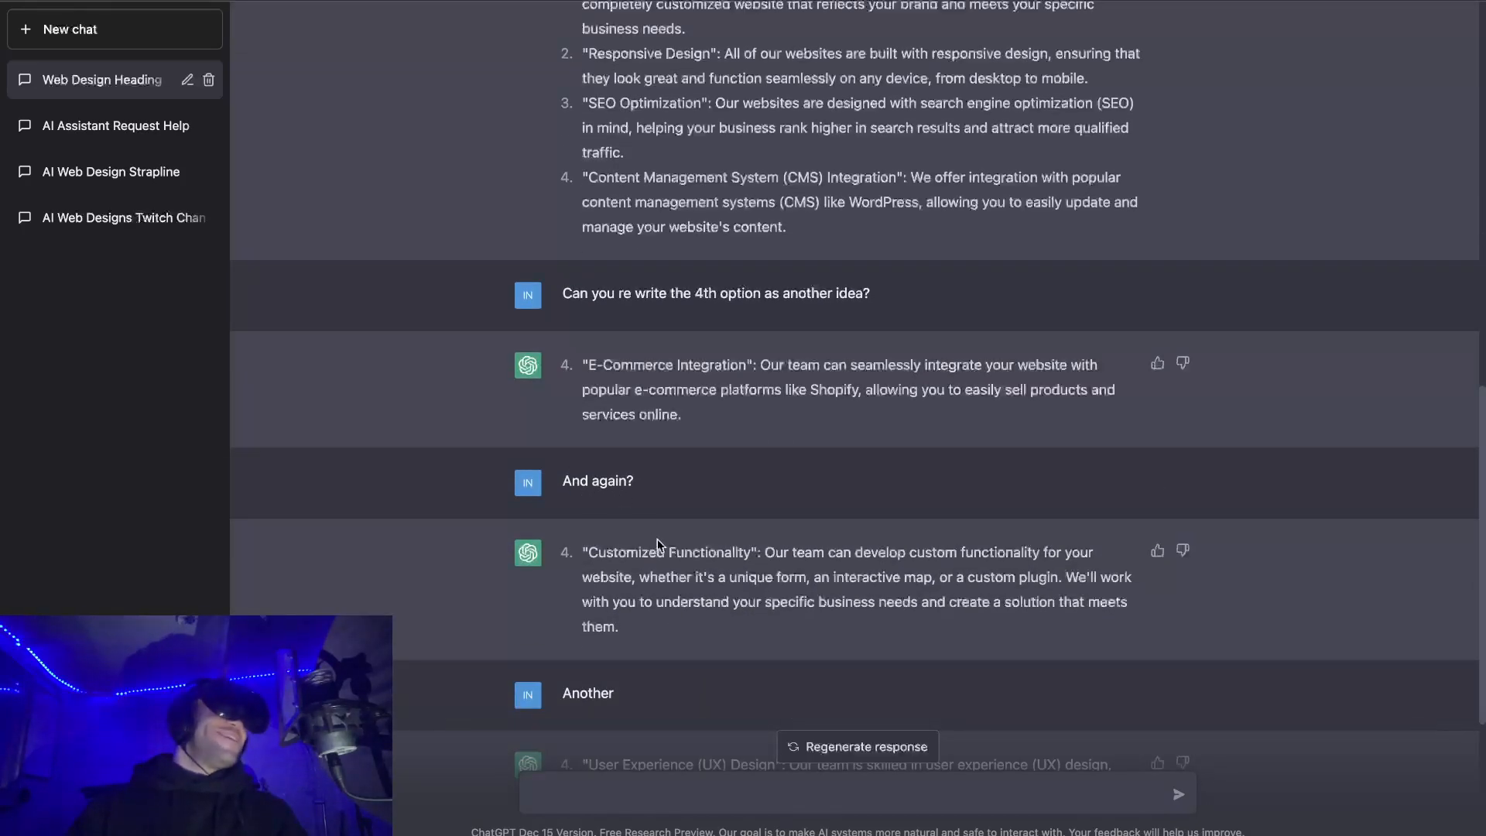
scroll(657, 542, down, 2)
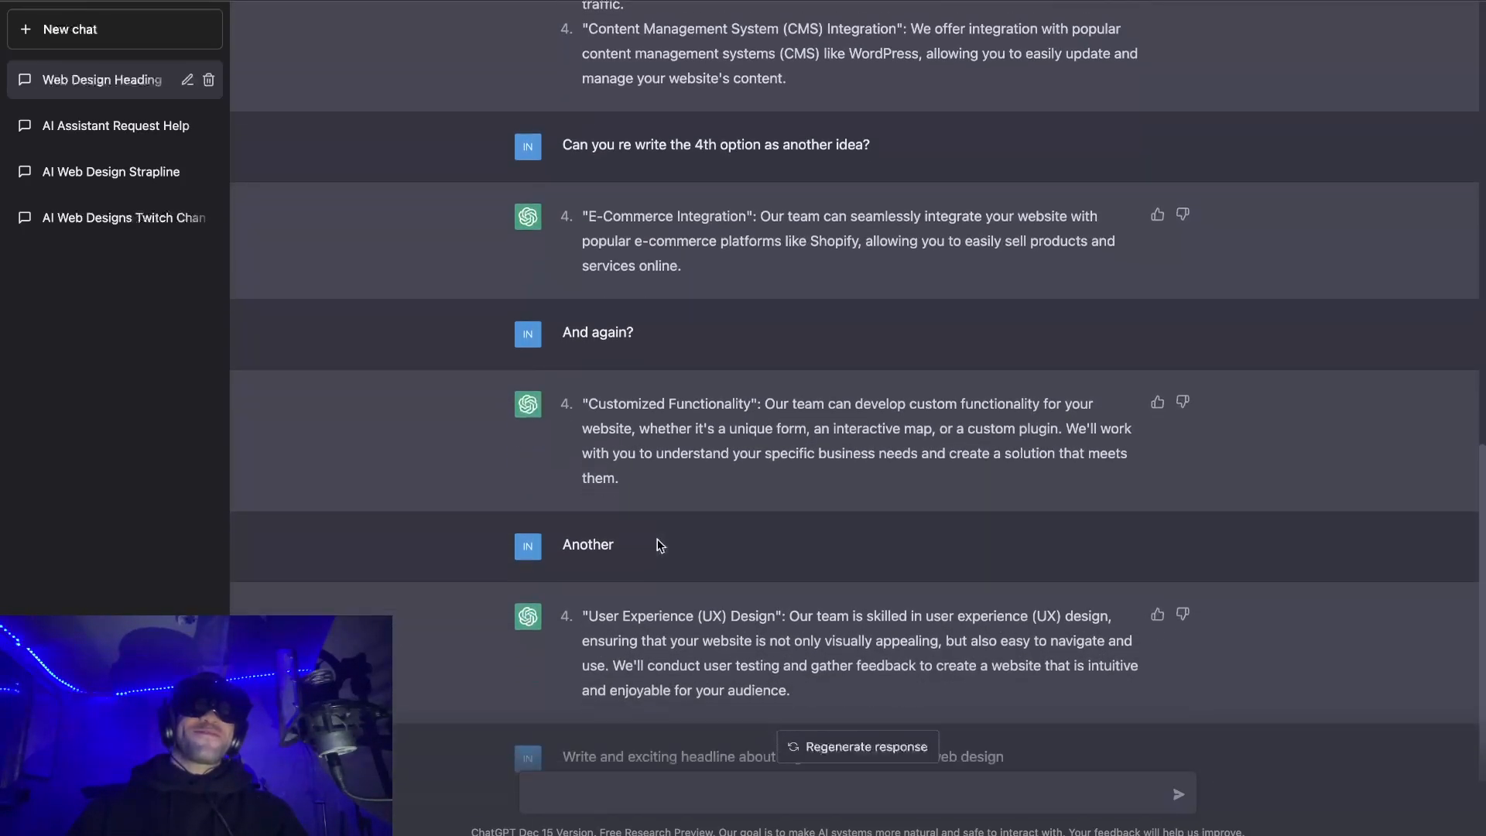
Highlight the "Another" follow-up prompt and the "User Experience (UX) Design" title in the ChatGPT reply below it.
double_click(582, 512)
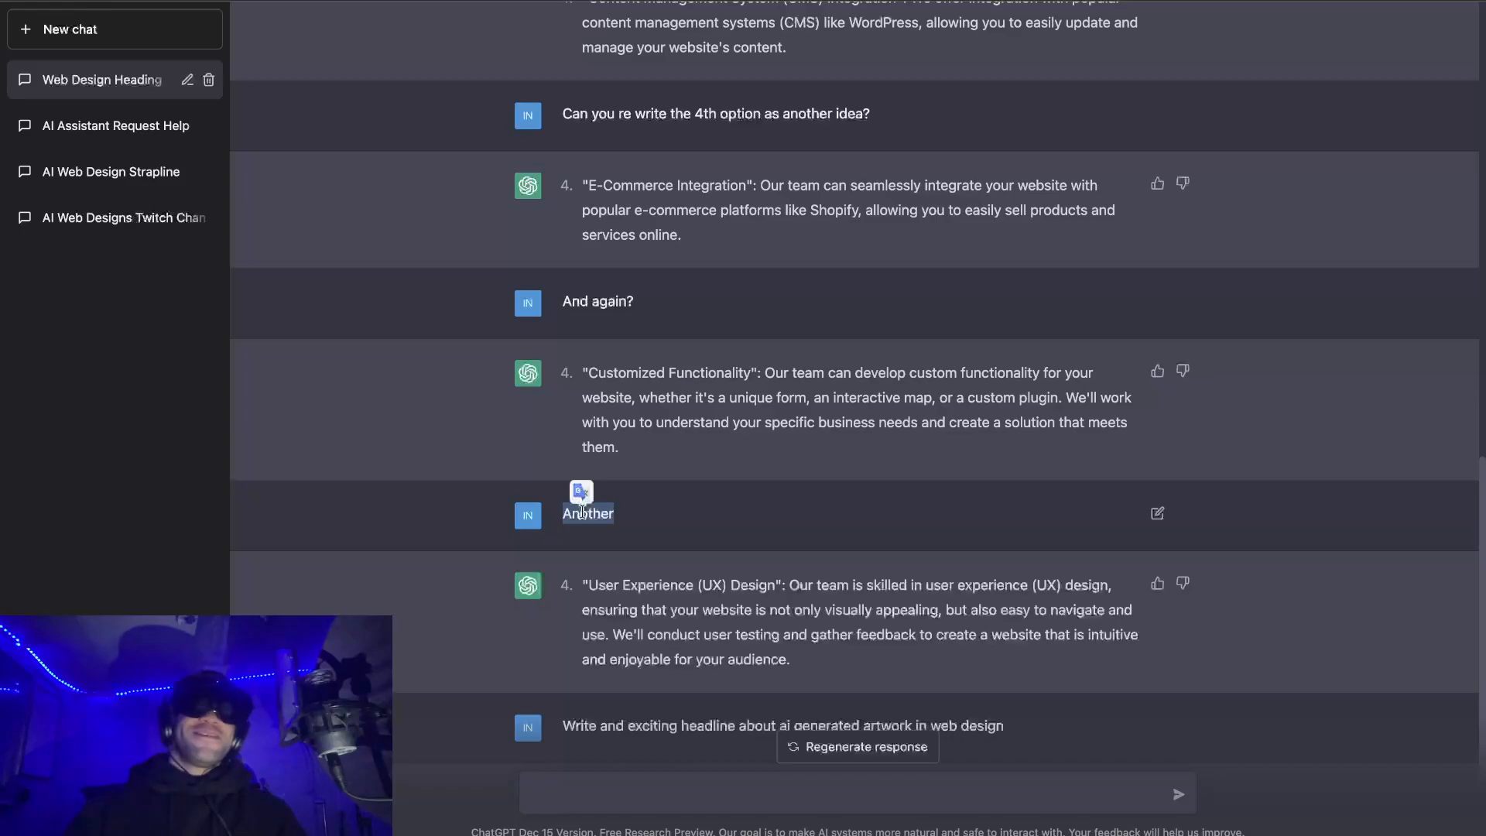
scroll(582, 512, down, 2)
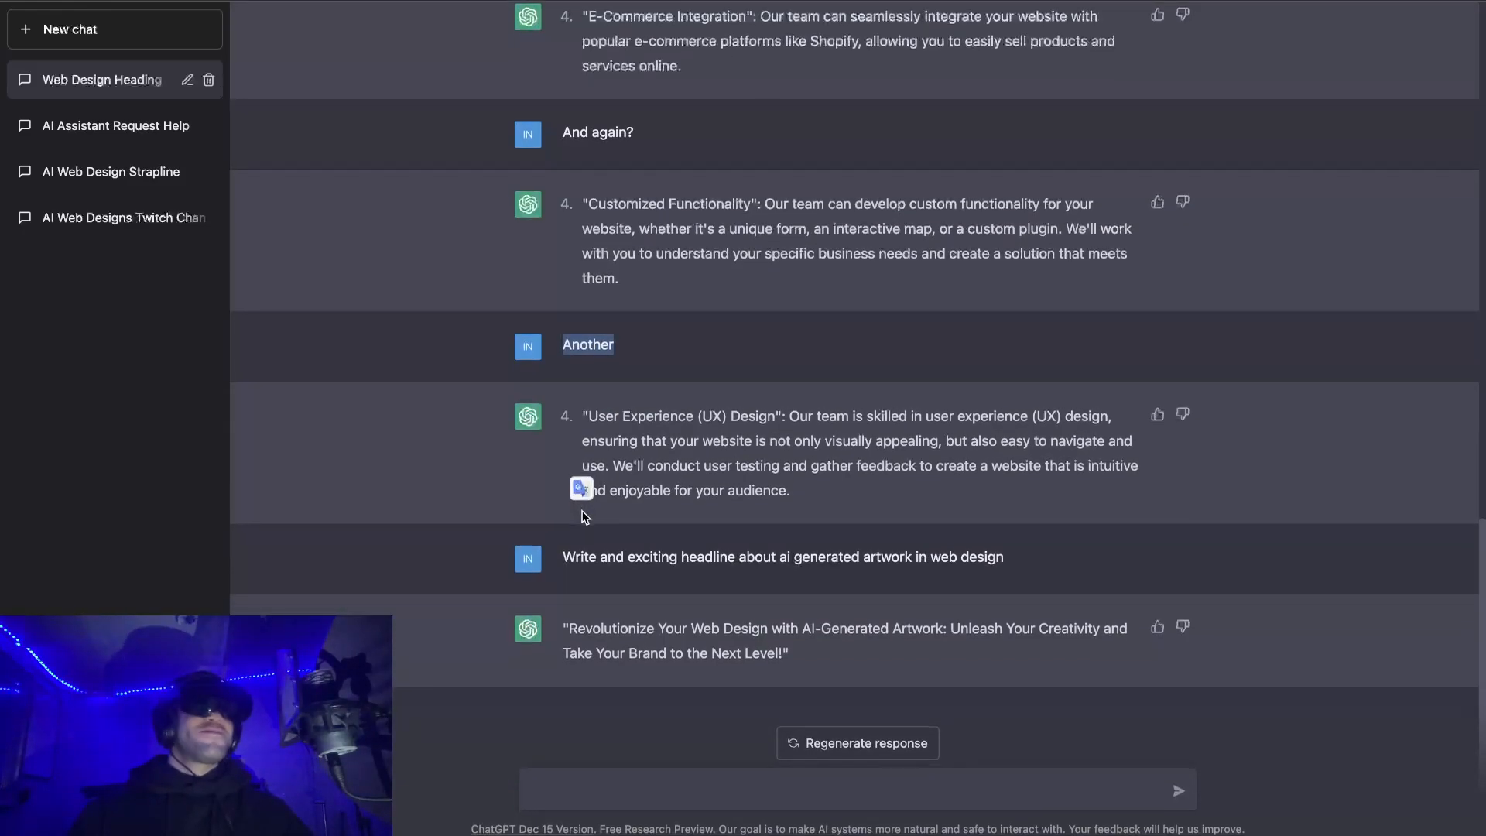
click(614, 420)
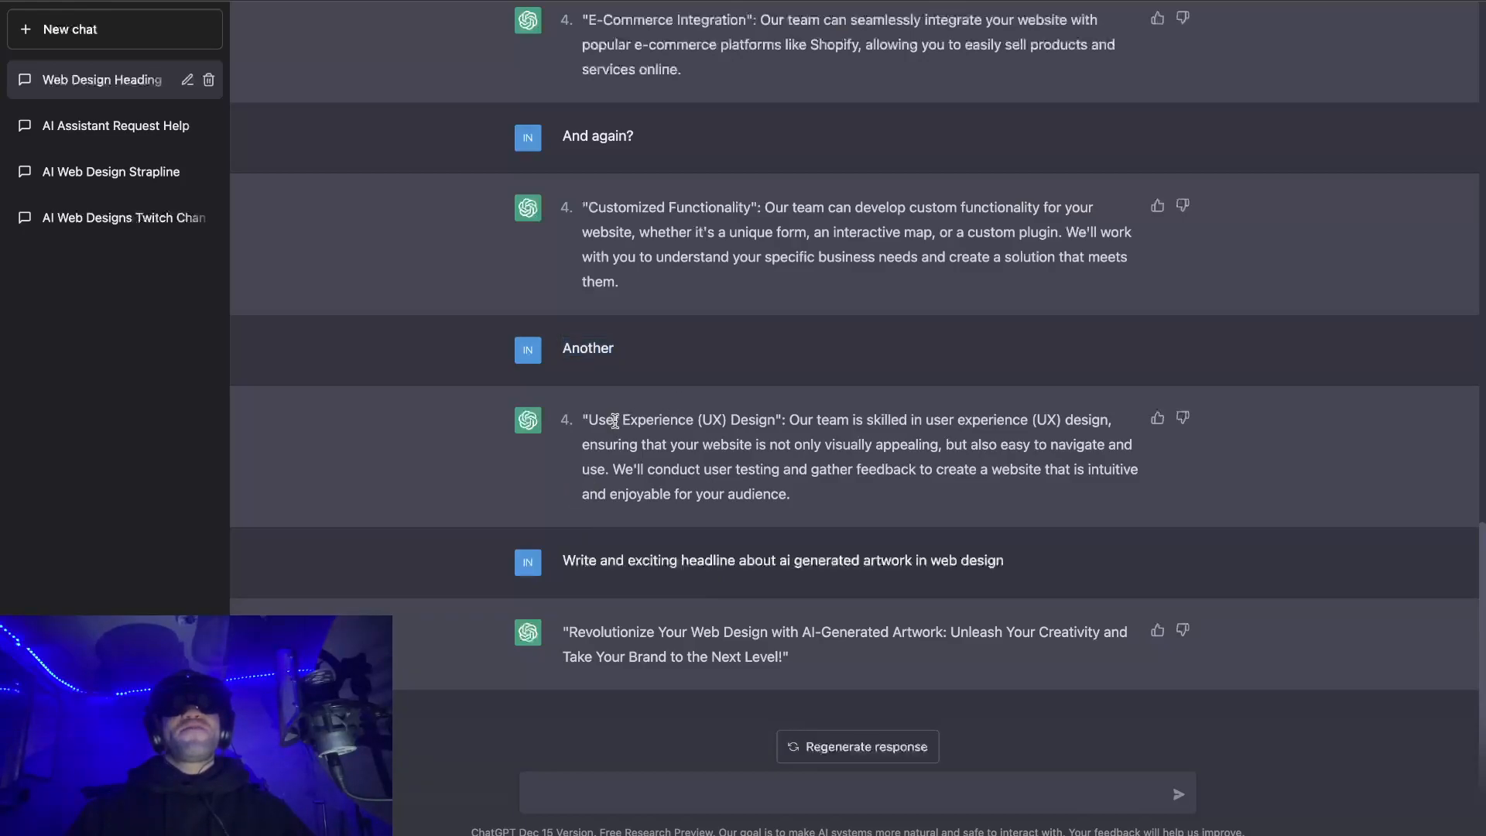
drag(596, 419, 784, 425)
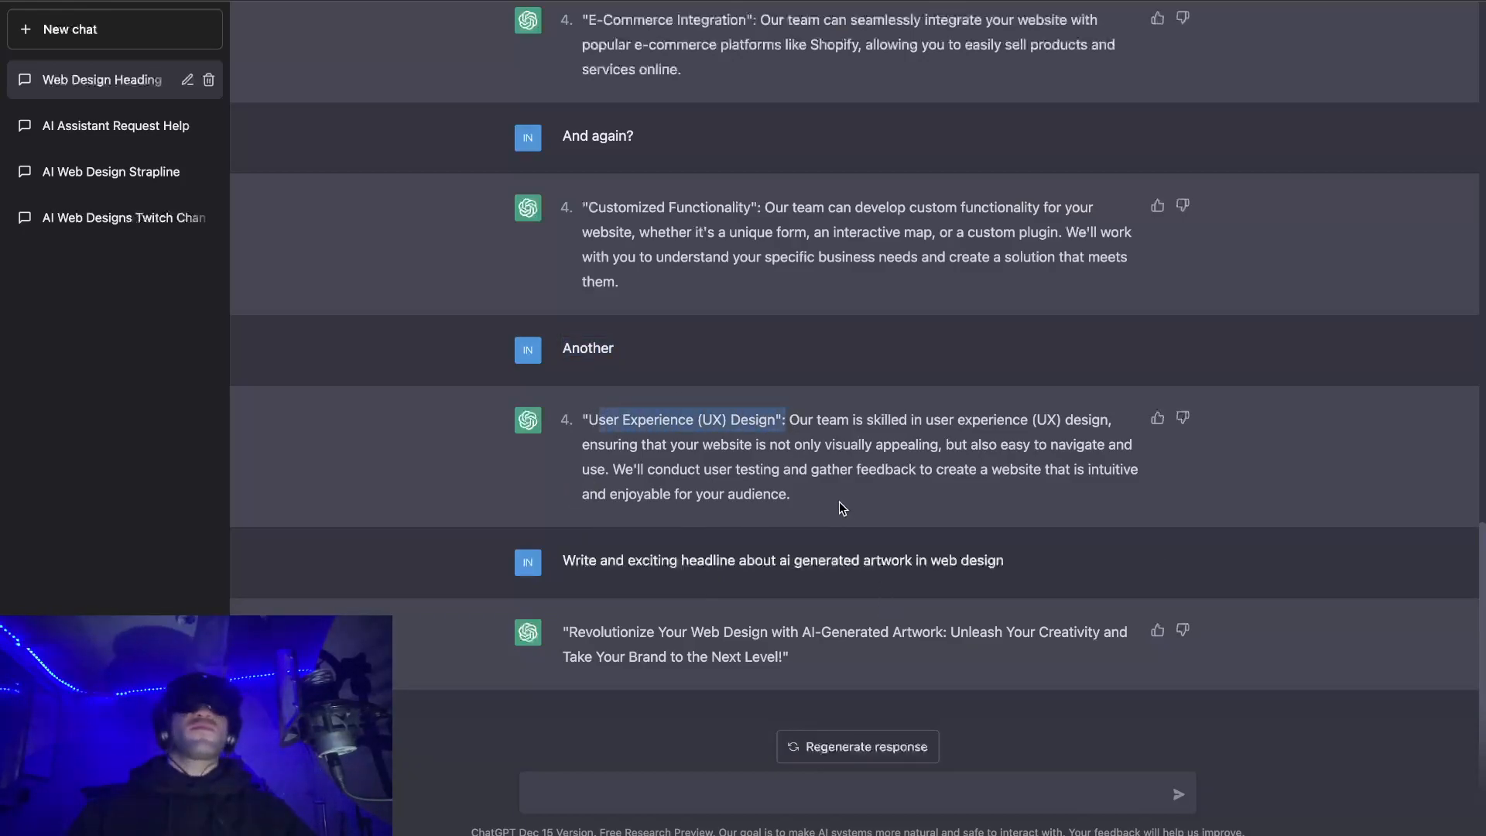
Switch to the website preview and review the four service columns, the discount banner and the AI-generated artwork section.
mouse_move(566, 71)
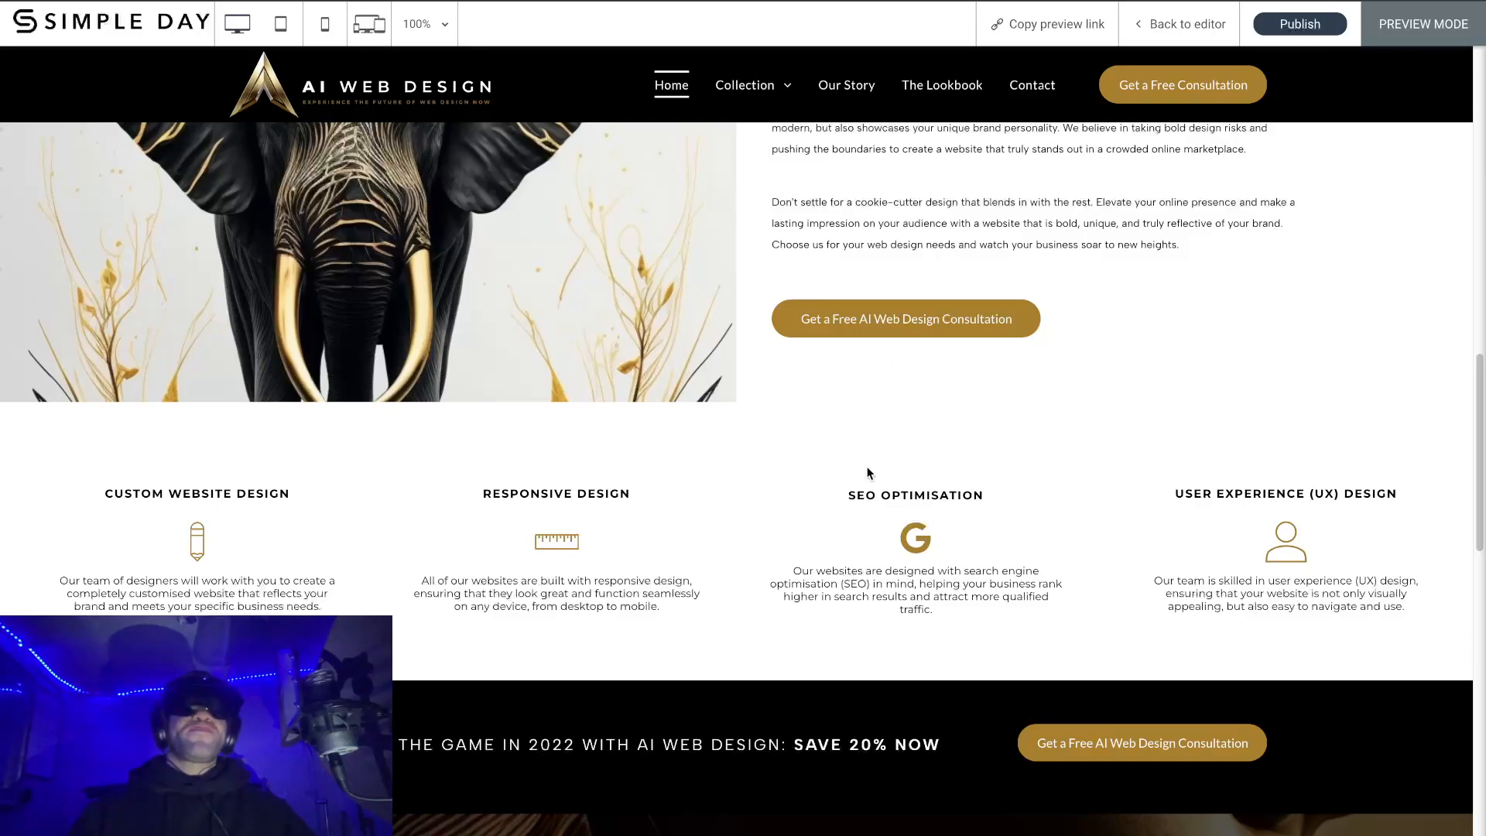
scroll(826, 499, down, 2)
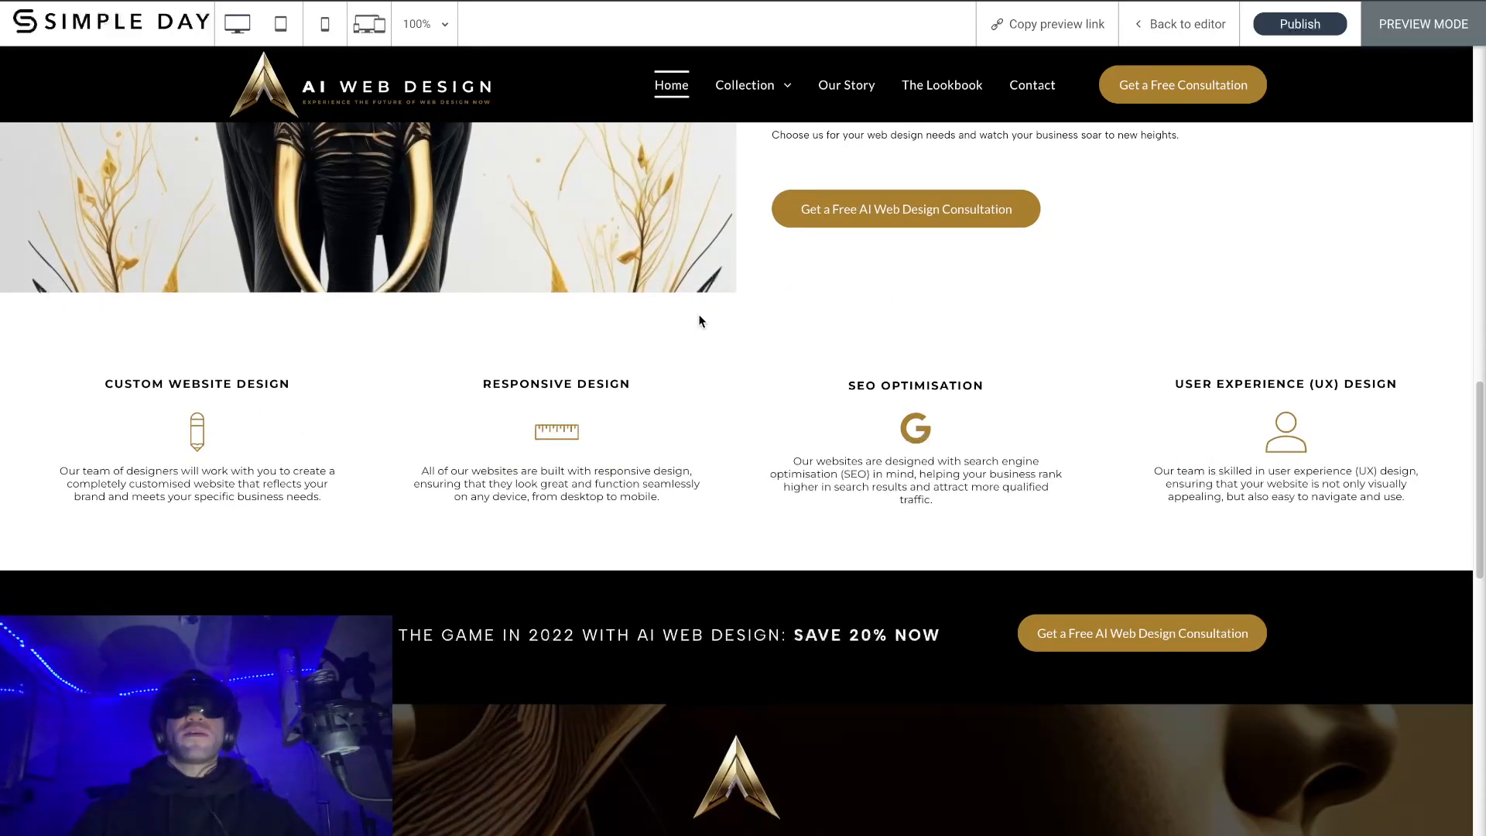
scroll(926, 537, down, 4)
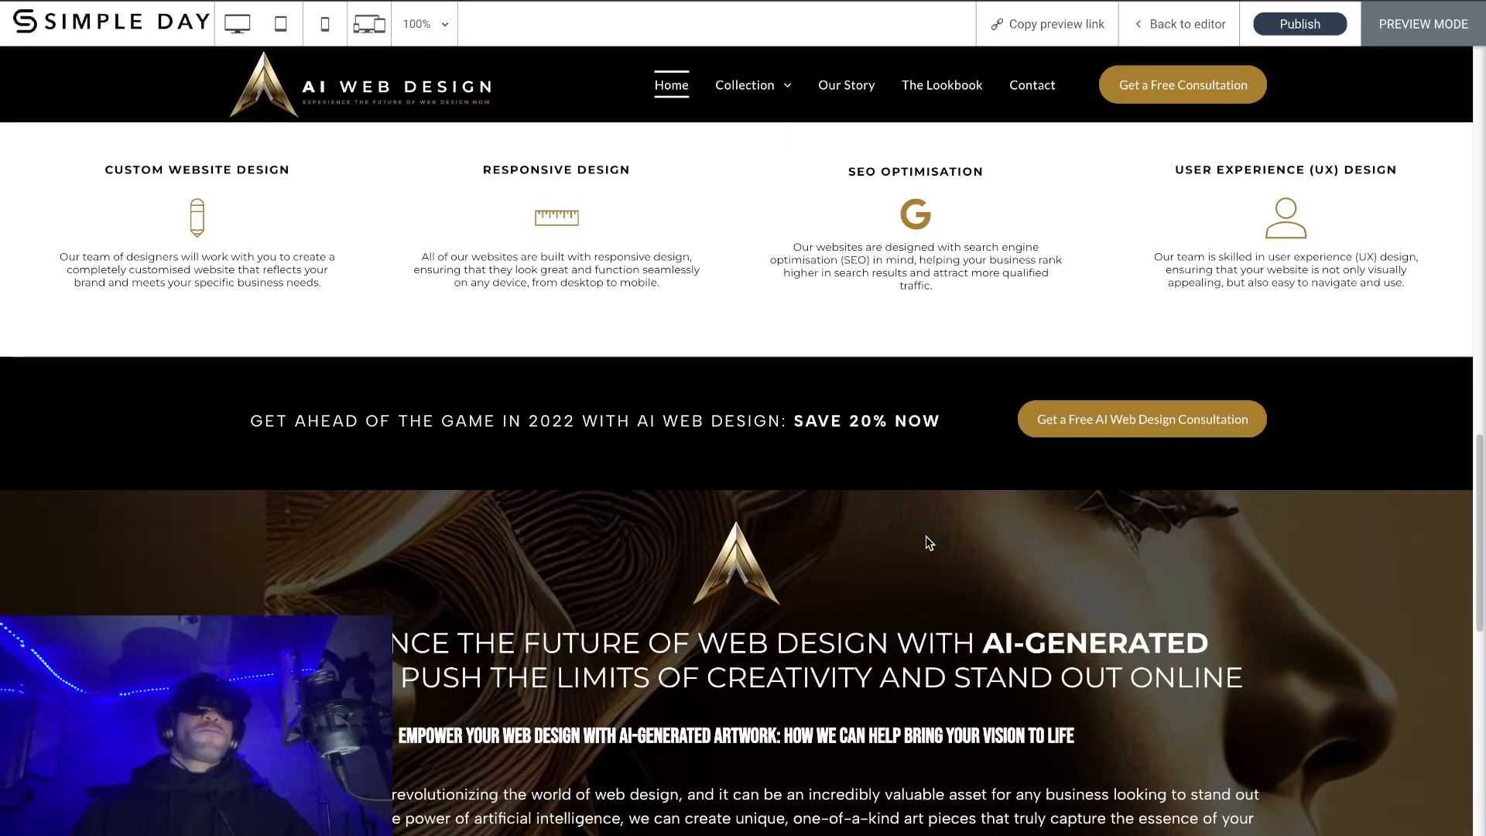
scroll(926, 535, down, 3)
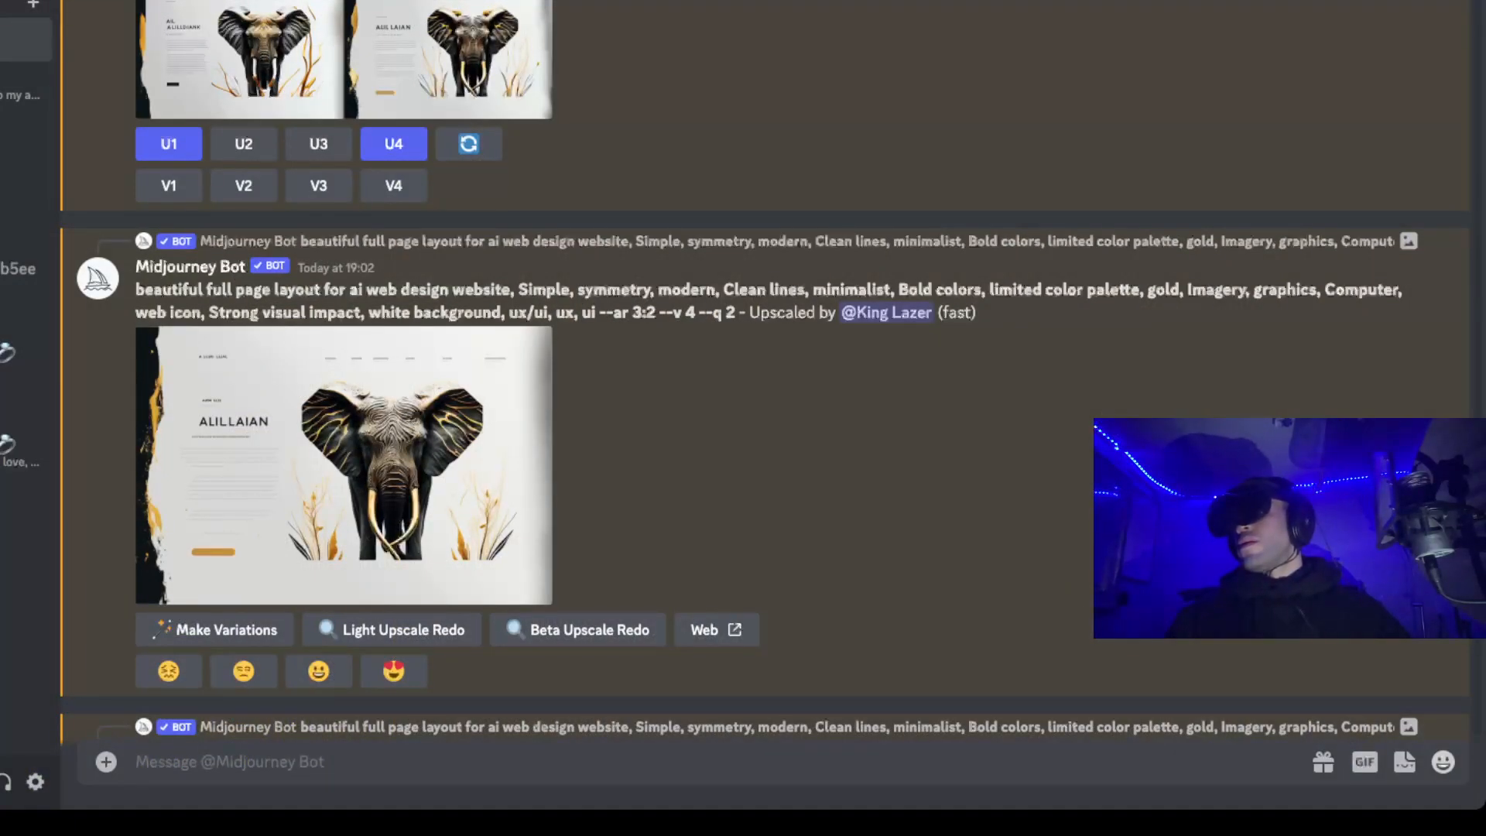
Browse the Midjourney Bot layouts in Discord and view the upscaled black-and-gold abstract wave layout at large size.
scroll(765, 370, down, 15)
scroll(764, 370, down, 2)
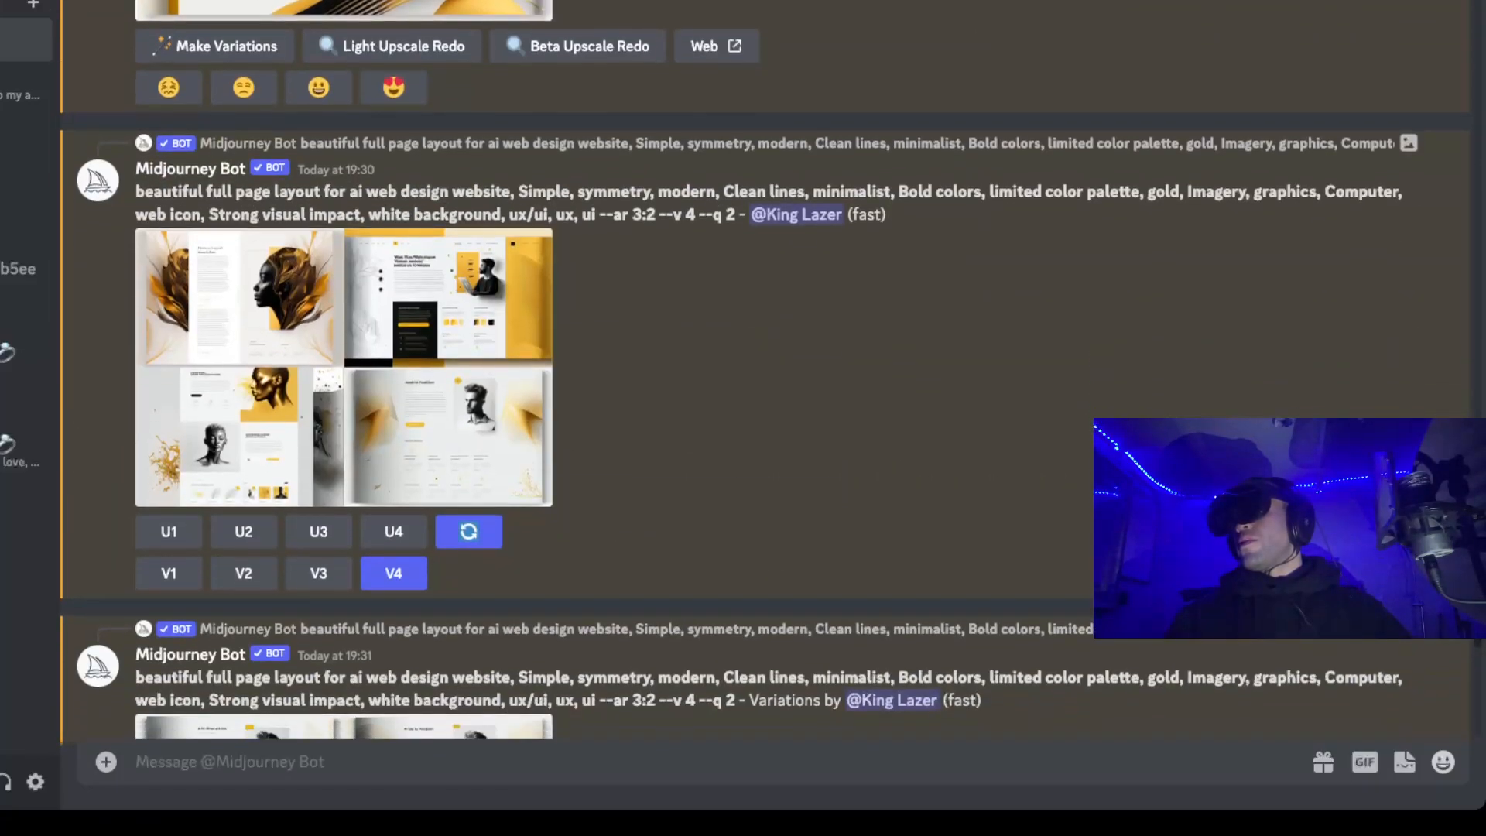
scroll(765, 370, up, 4)
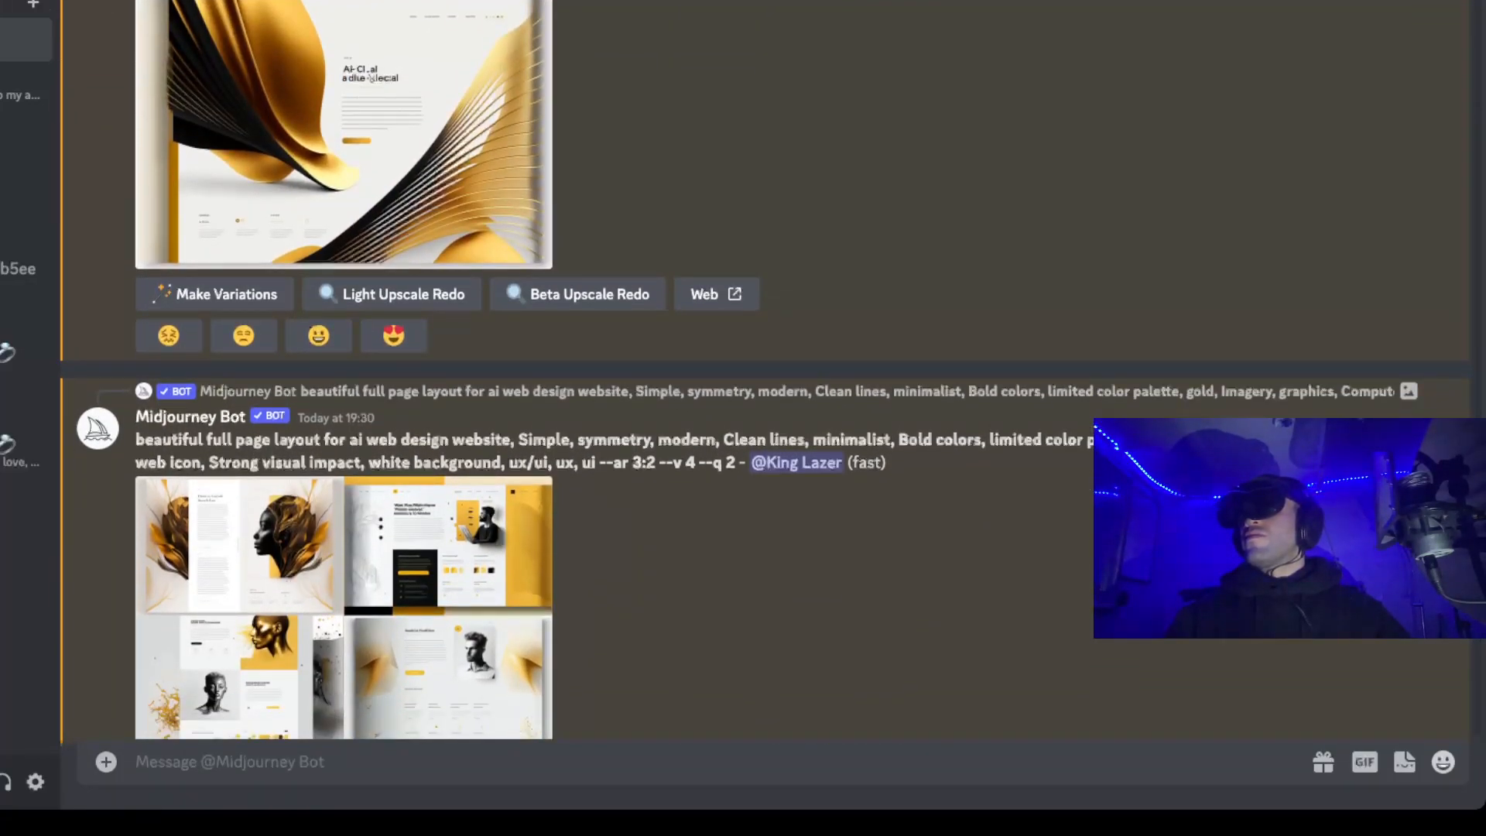
click(387, 166)
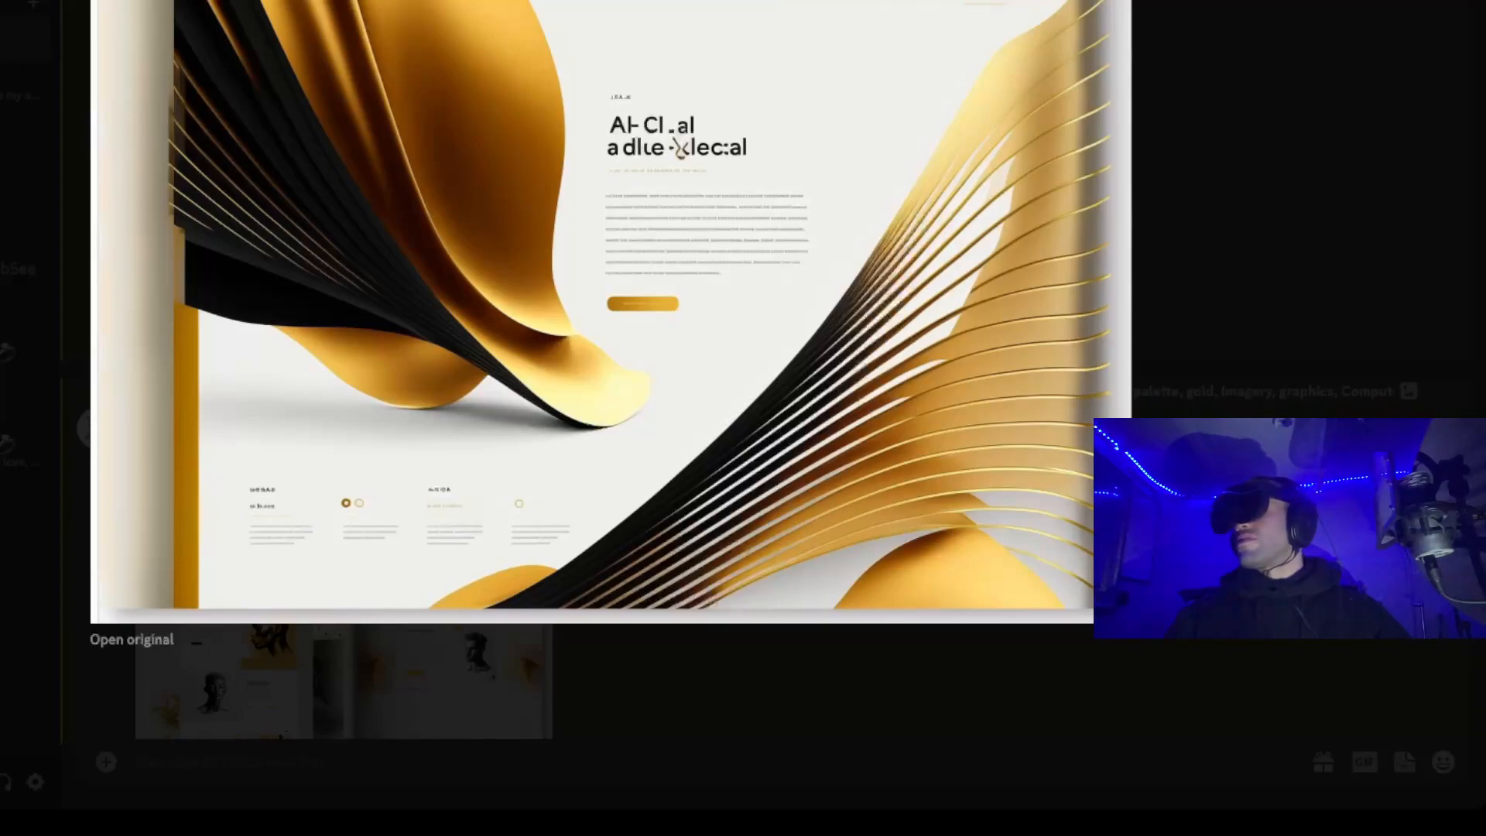
key(Escape)
Find the four-layout Midjourney grid with the golden woman's profile and view it at large size.
scroll(764, 370, down, 6)
scroll(765, 370, down, 10)
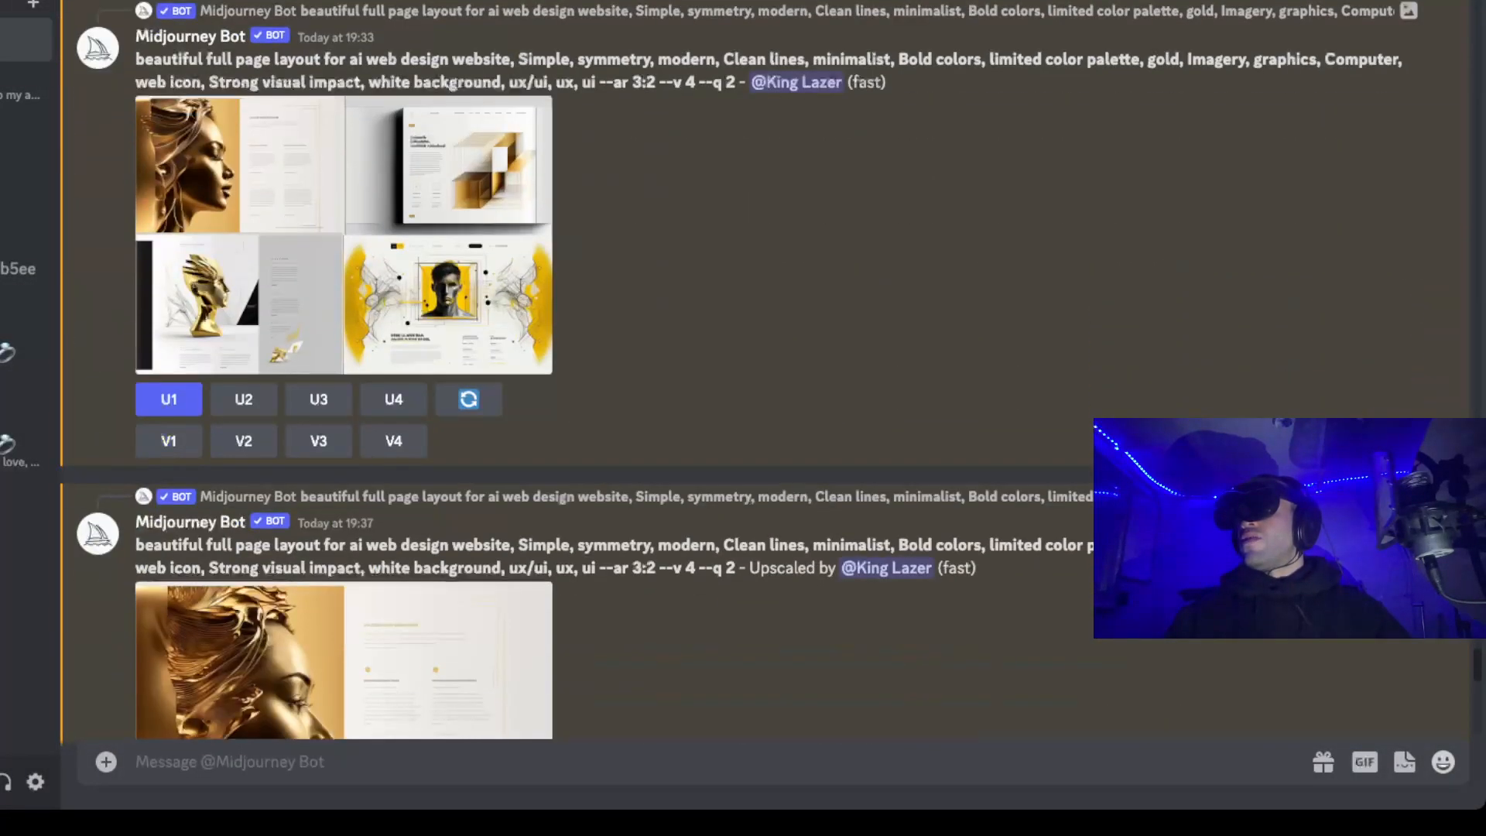
scroll(765, 370, up, 1)
click(344, 311)
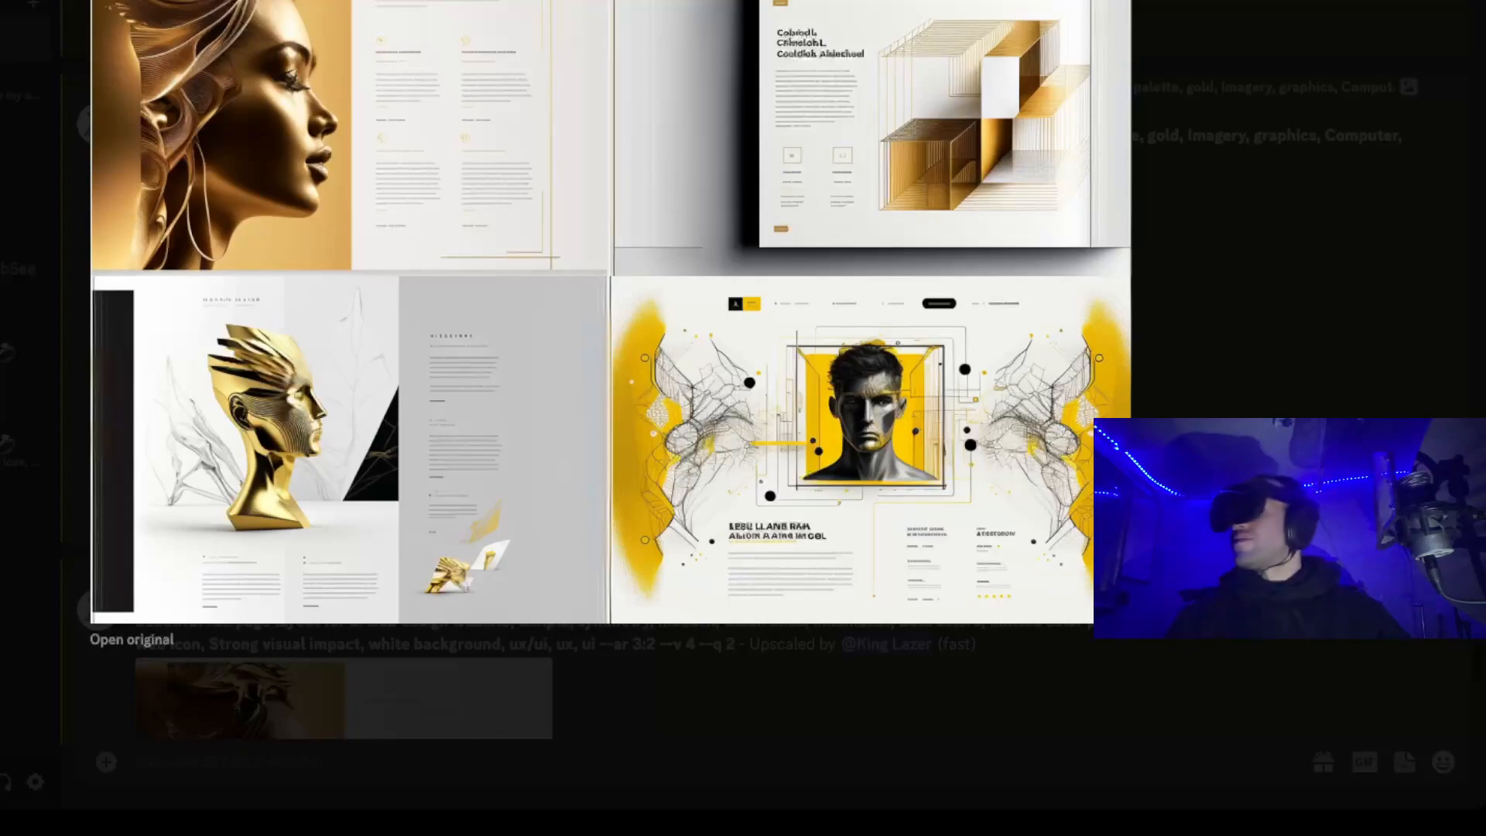
key(Escape)
View the upscaled golden woman's profile layout and its Beta upscaled version at large size in turn.
scroll(765, 371, down, 5)
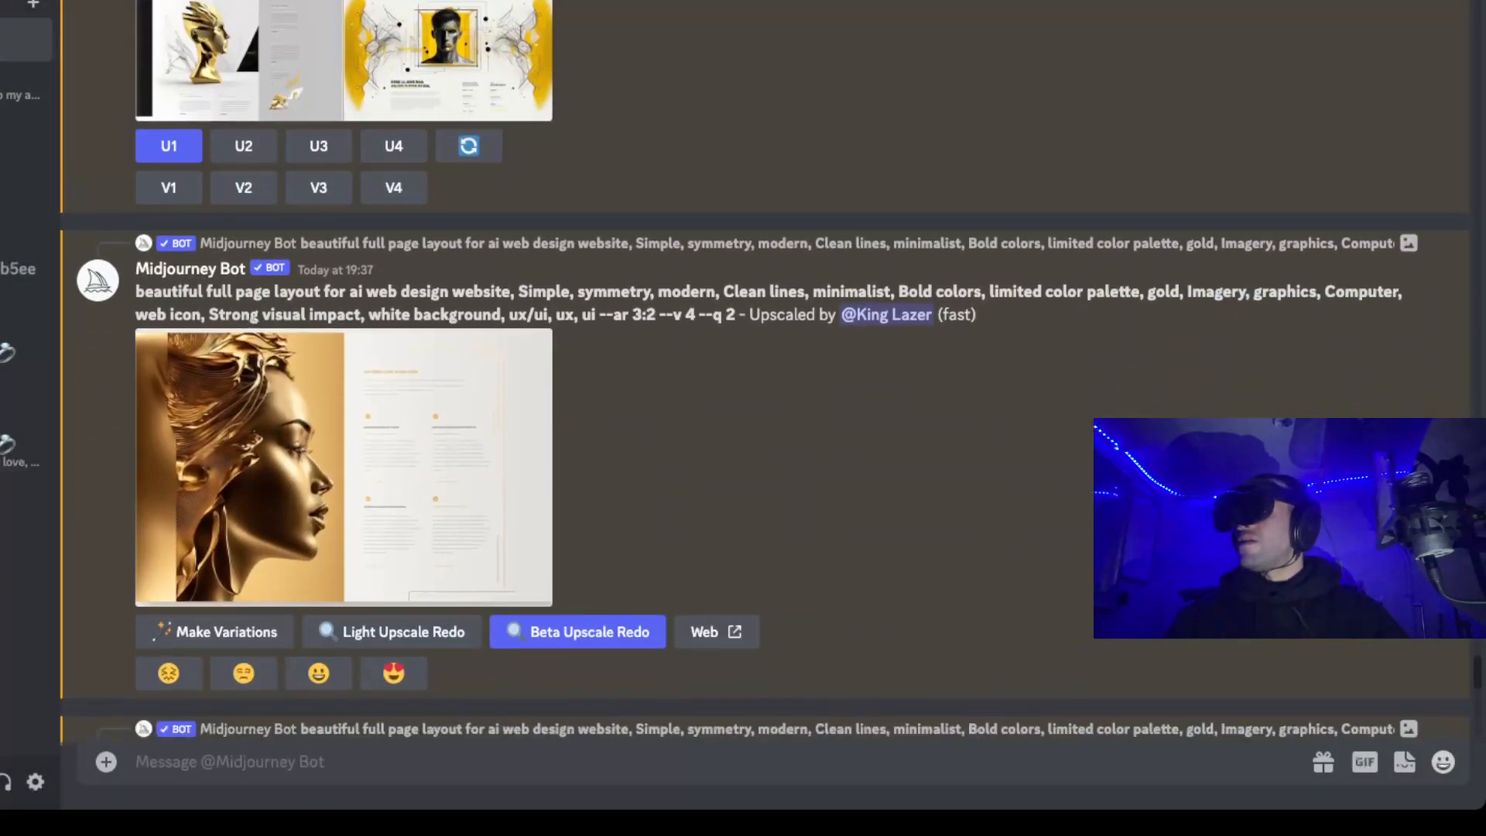
click(343, 436)
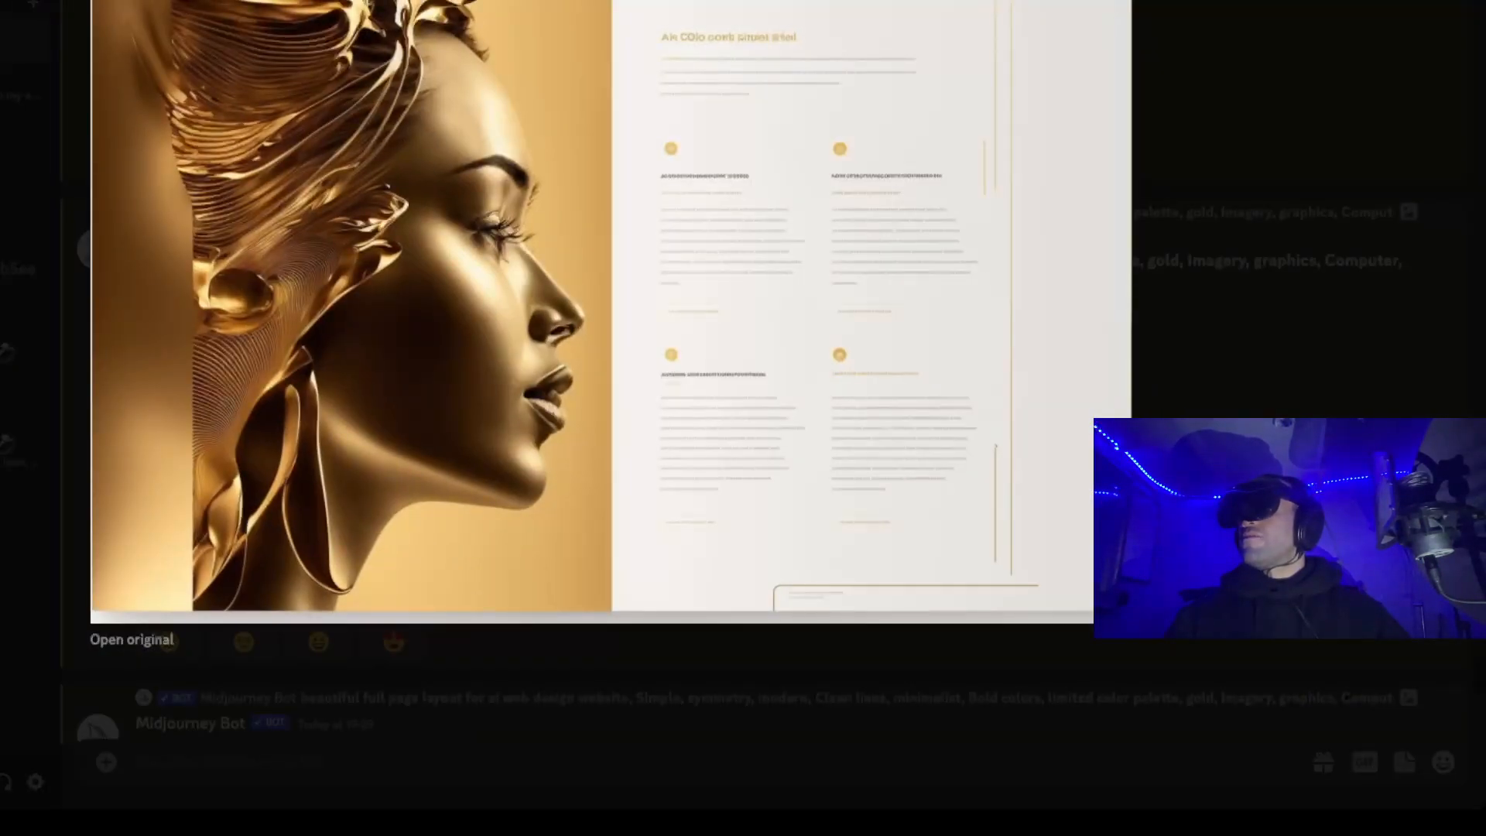
key(Escape)
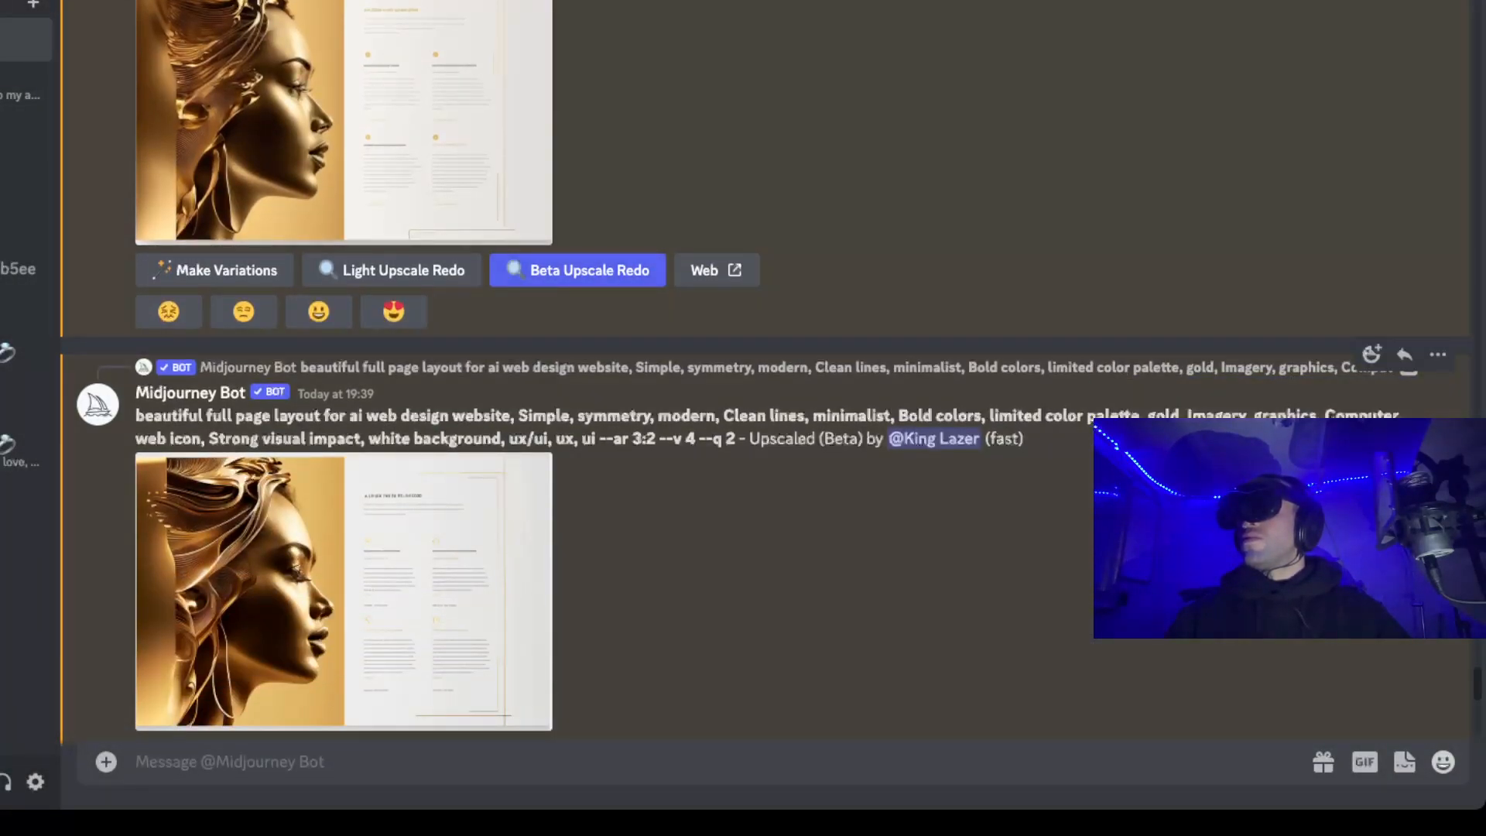
click(343, 590)
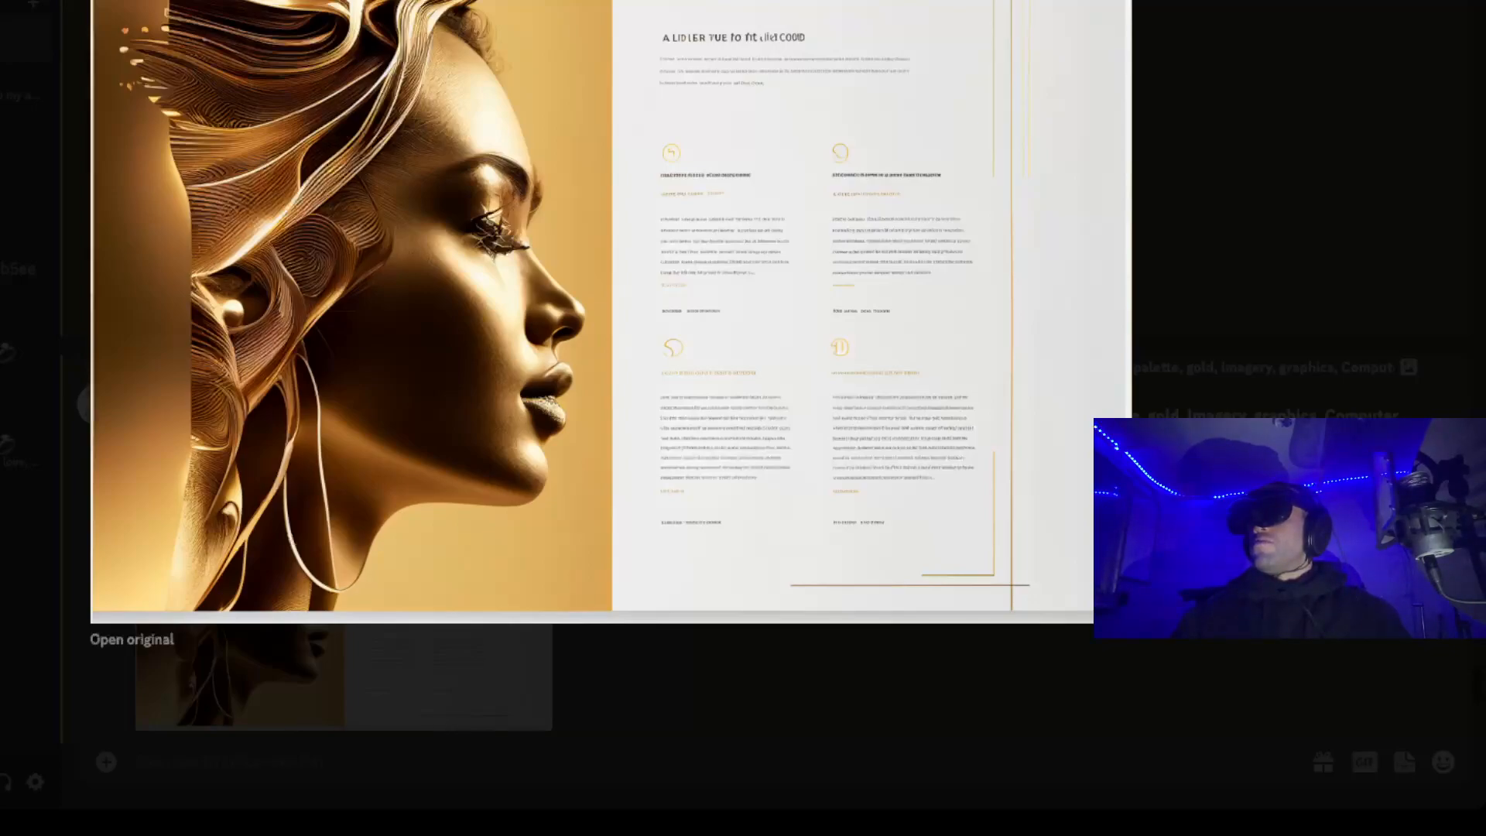
key(Escape)
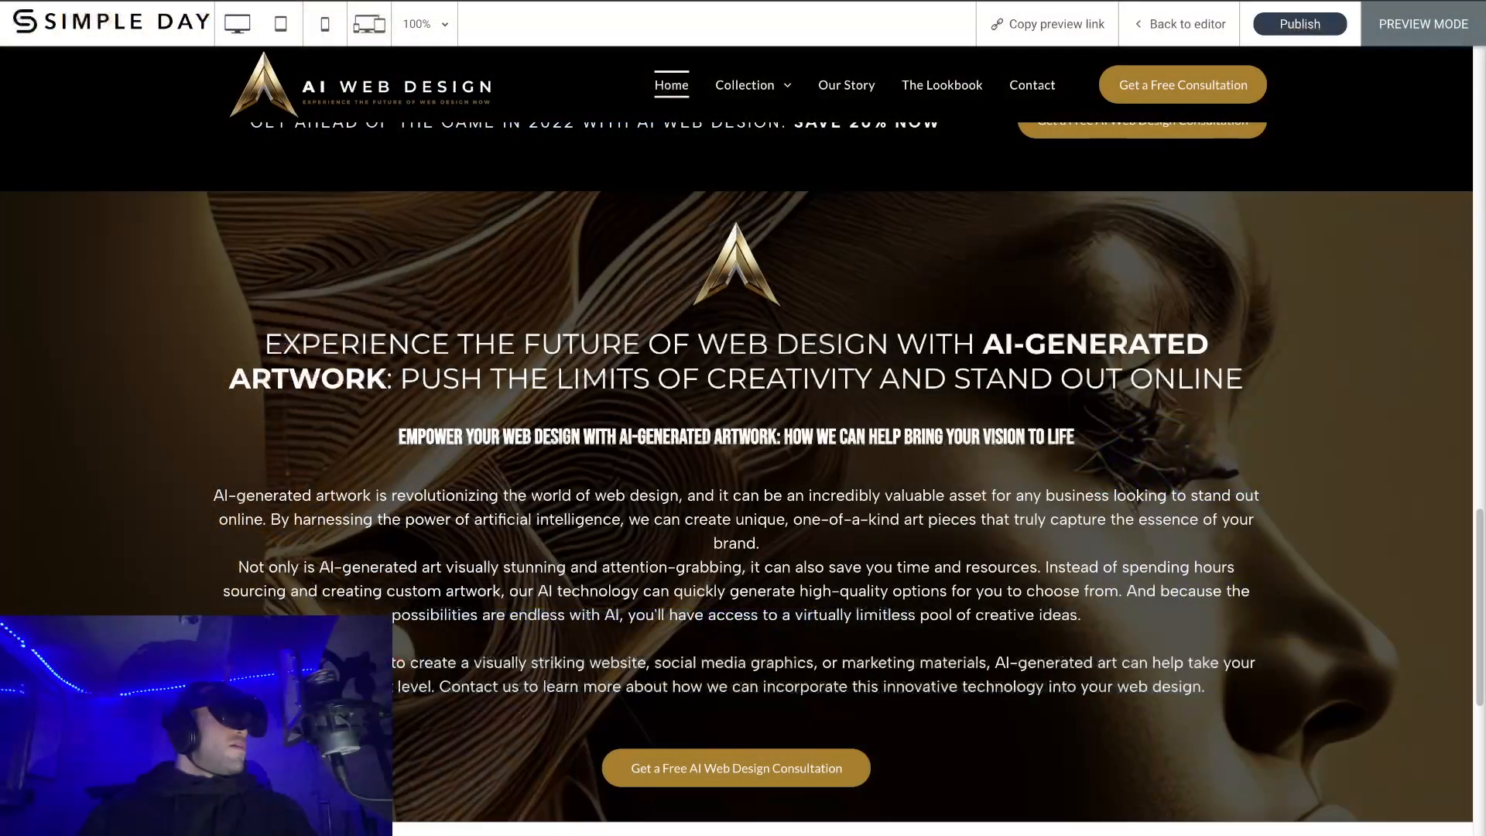
Examine how the golden face artwork serves as the AI-generated artwork section's background, comparing it with the hero, banner and neighbouring sections in the website preview.
scroll(360, 280, down, 3)
scroll(361, 281, up, 3)
scroll(361, 280, up, 6)
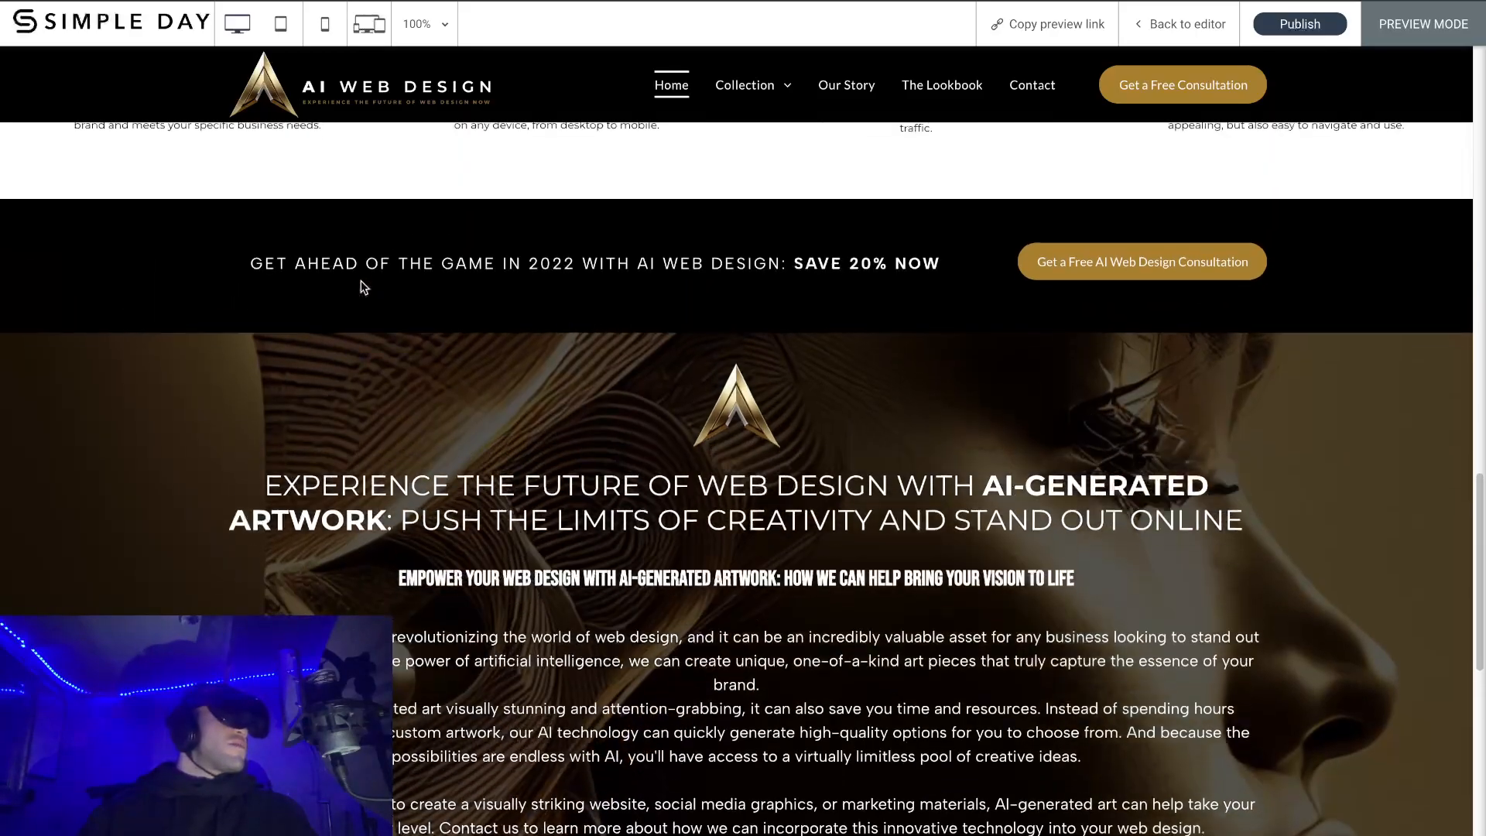
scroll(361, 285, up, 15)
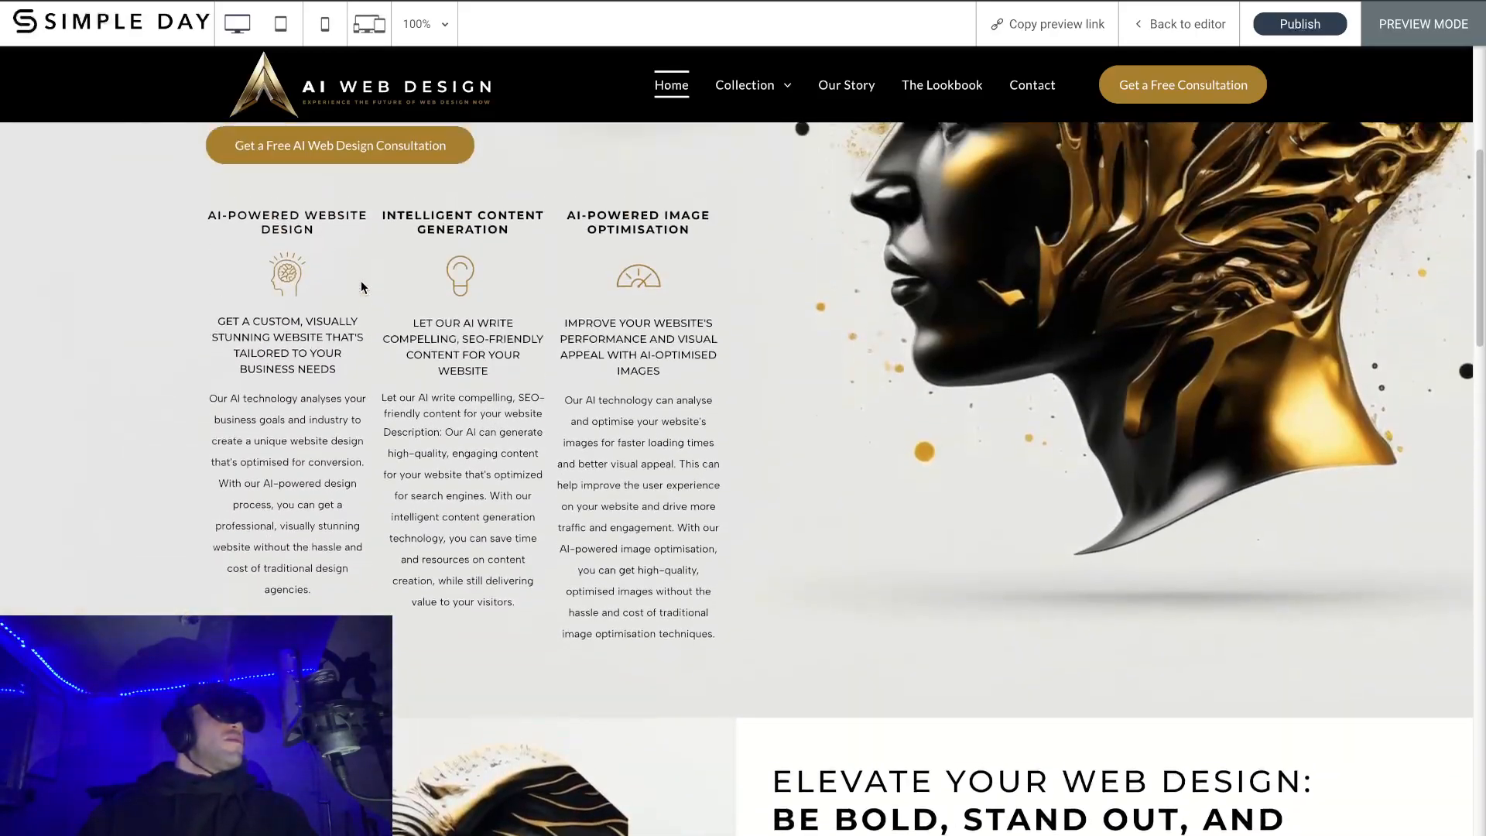
scroll(360, 286, down, 10)
scroll(361, 280, down, 14)
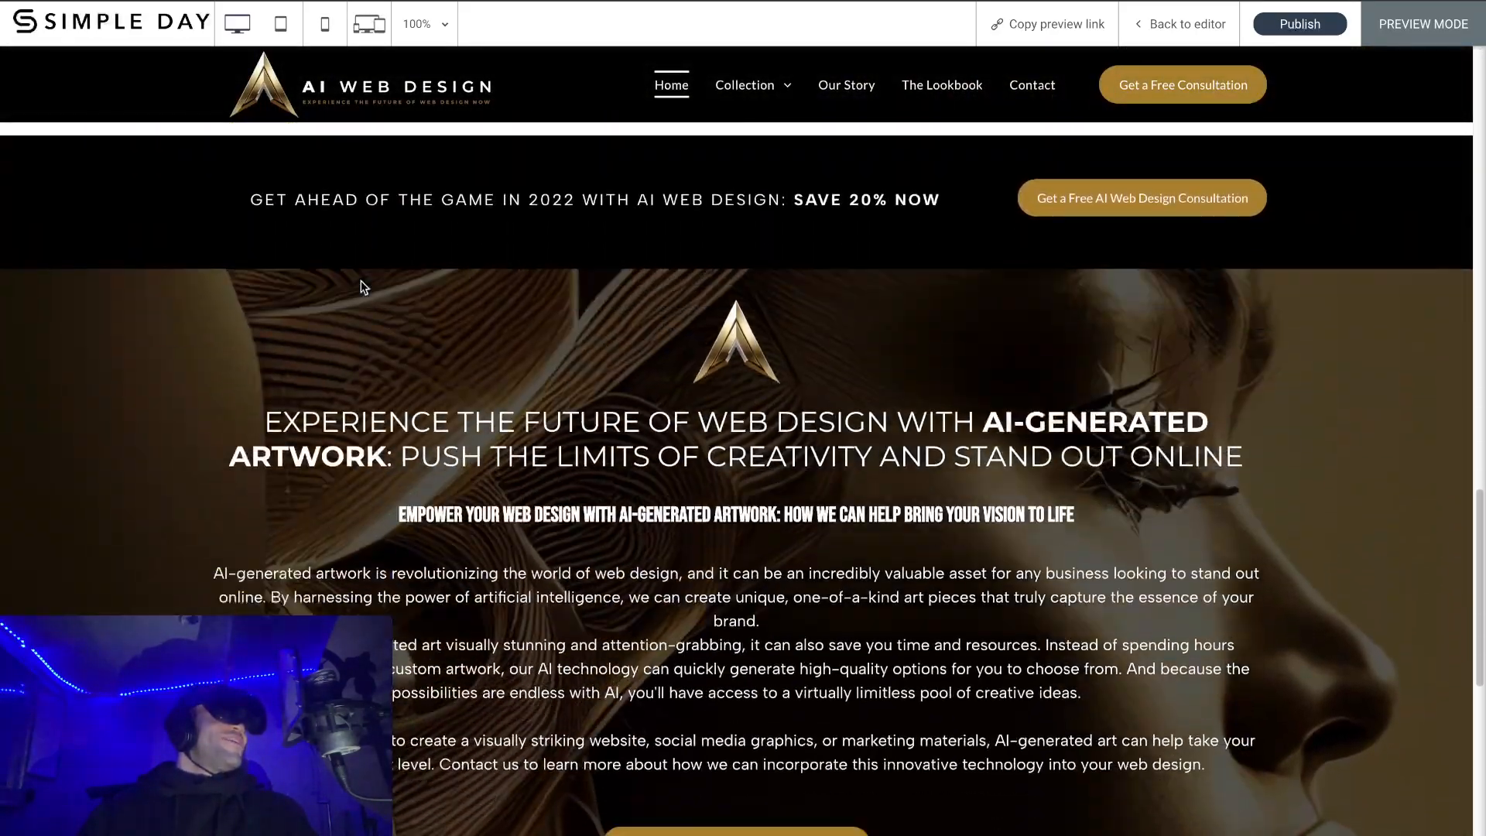
scroll(361, 281, up, 1)
scroll(361, 280, up, 1)
scroll(360, 280, down, 4)
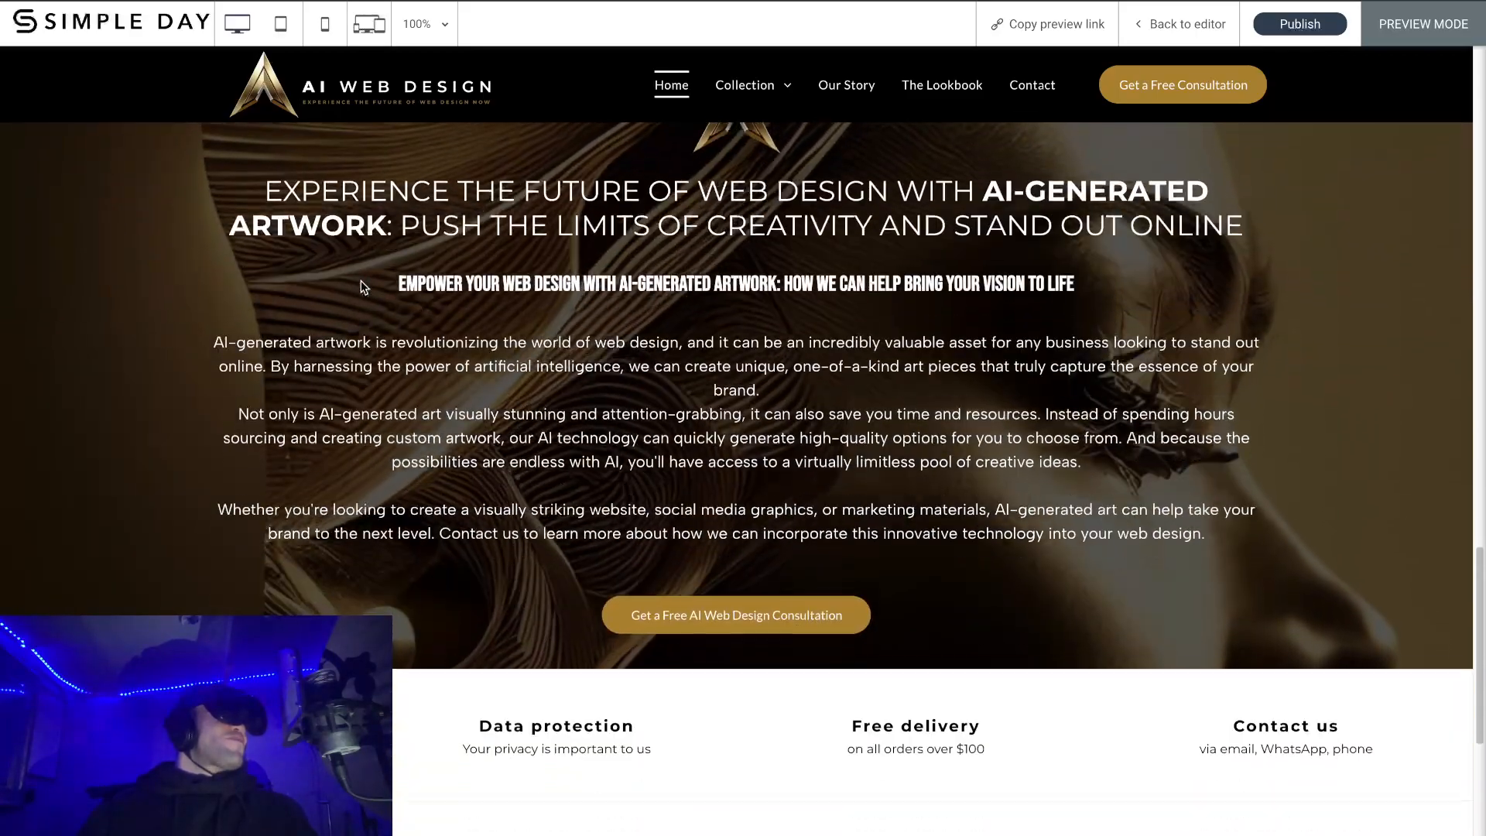
scroll(361, 280, up, 6)
scroll(361, 280, down, 2)
scroll(361, 280, down, 2)
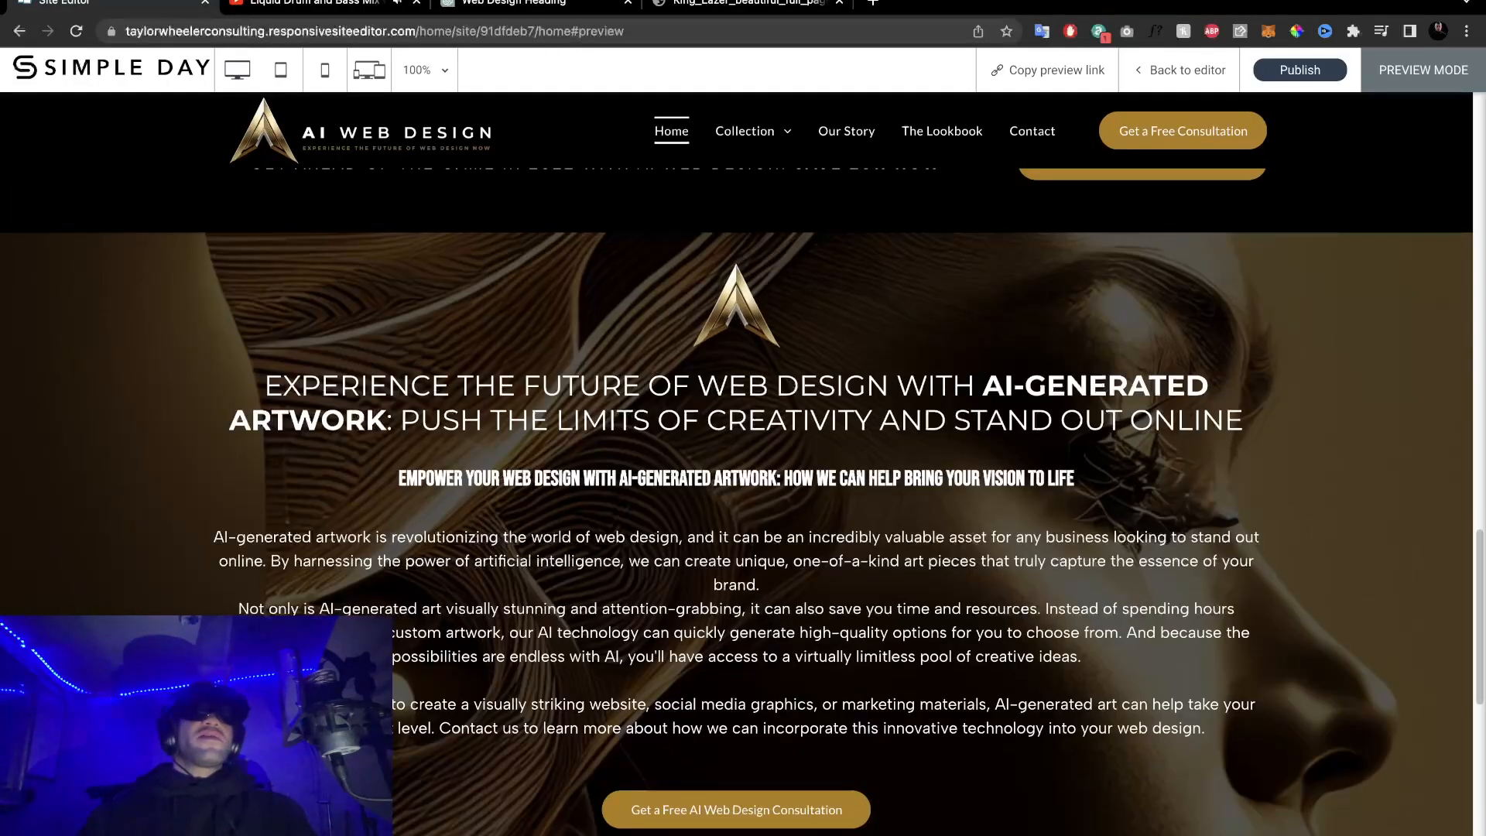
Switch to the ChatGPT Web Design Heading chat and highlight the response to the AI-generated artwork headline prompt.
click(490, 8)
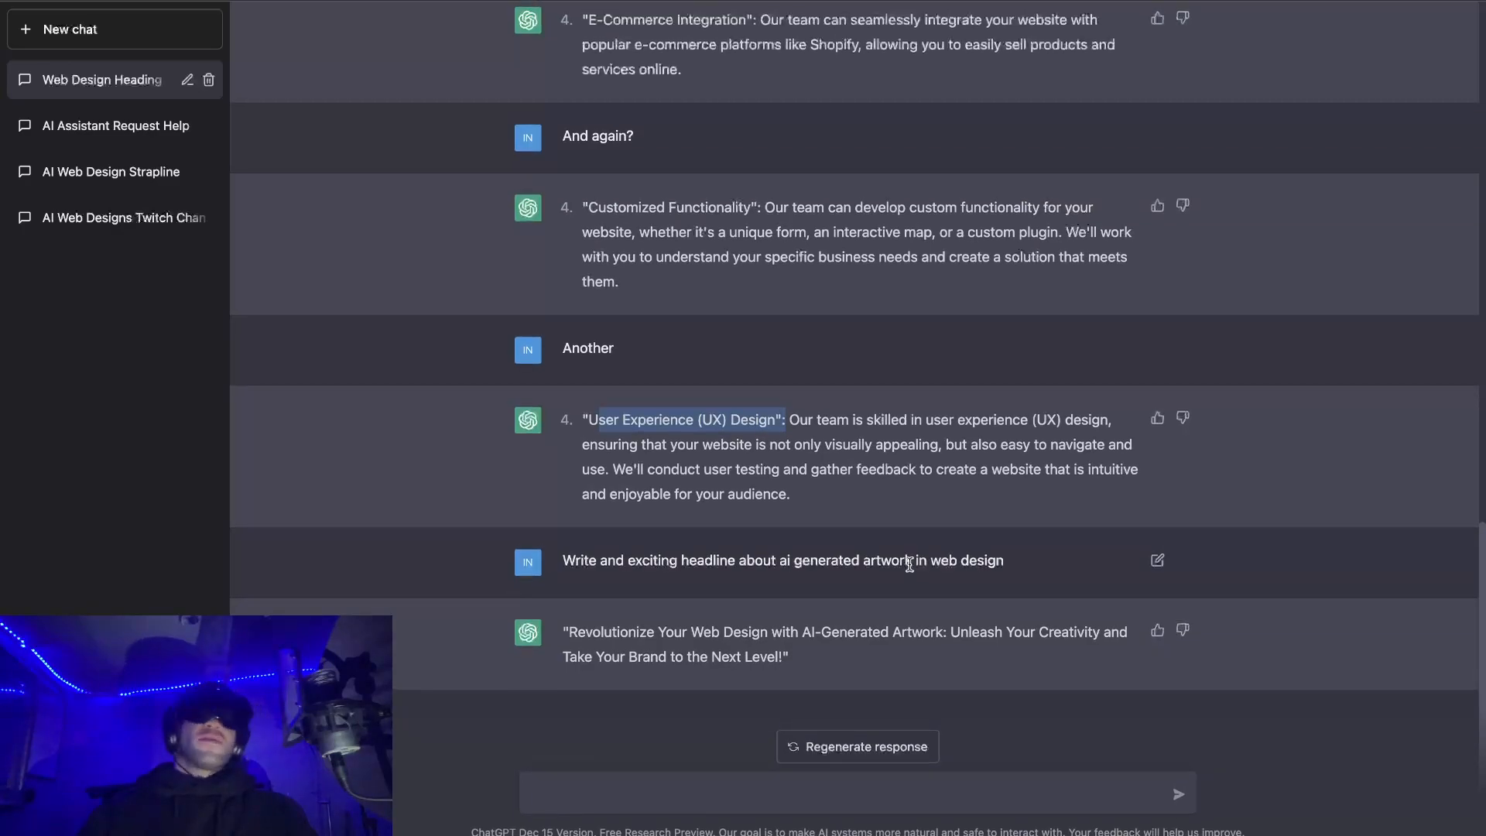
click(576, 634)
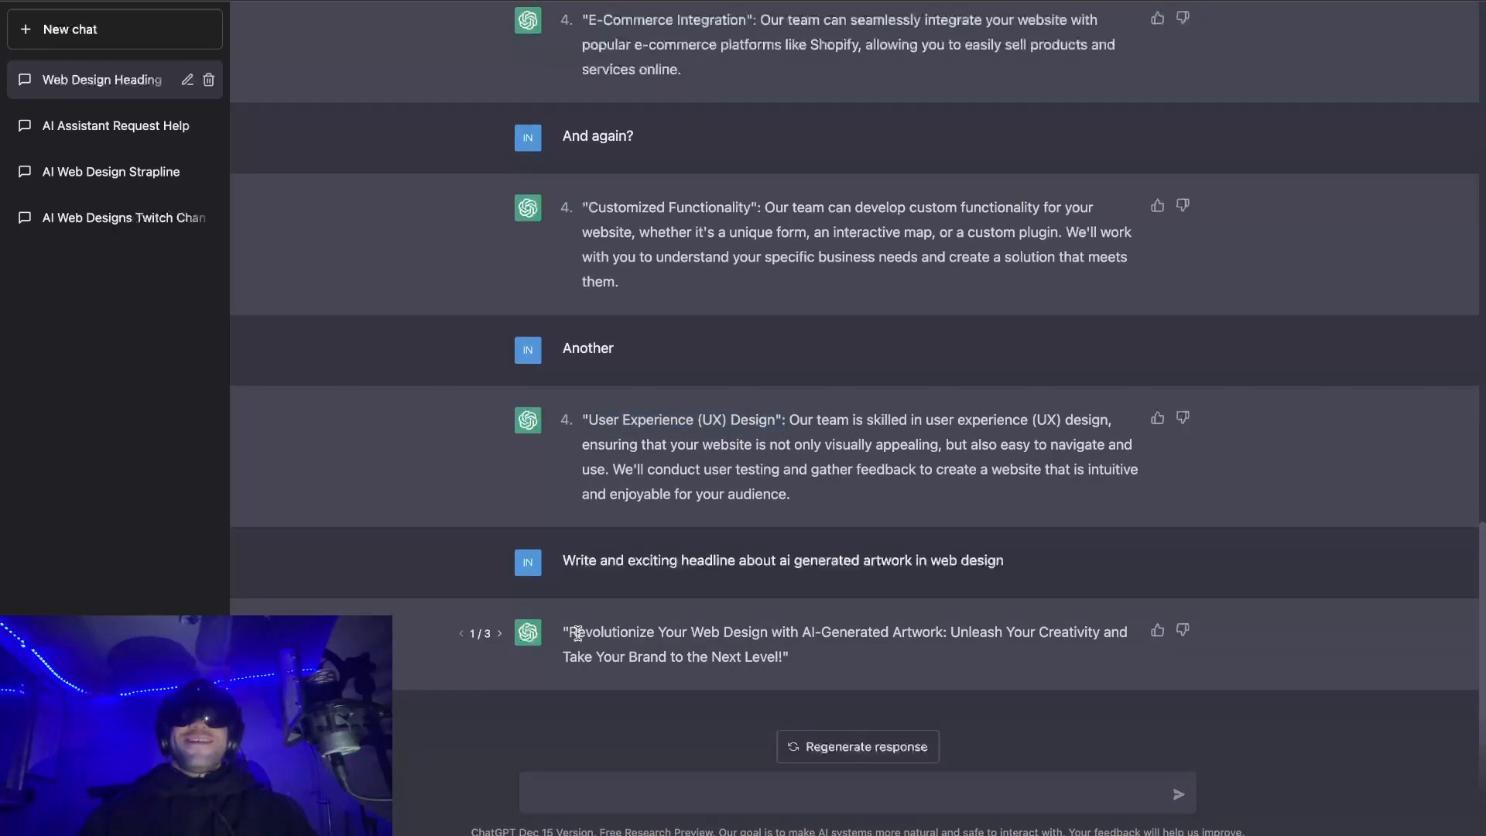
drag(576, 633, 837, 672)
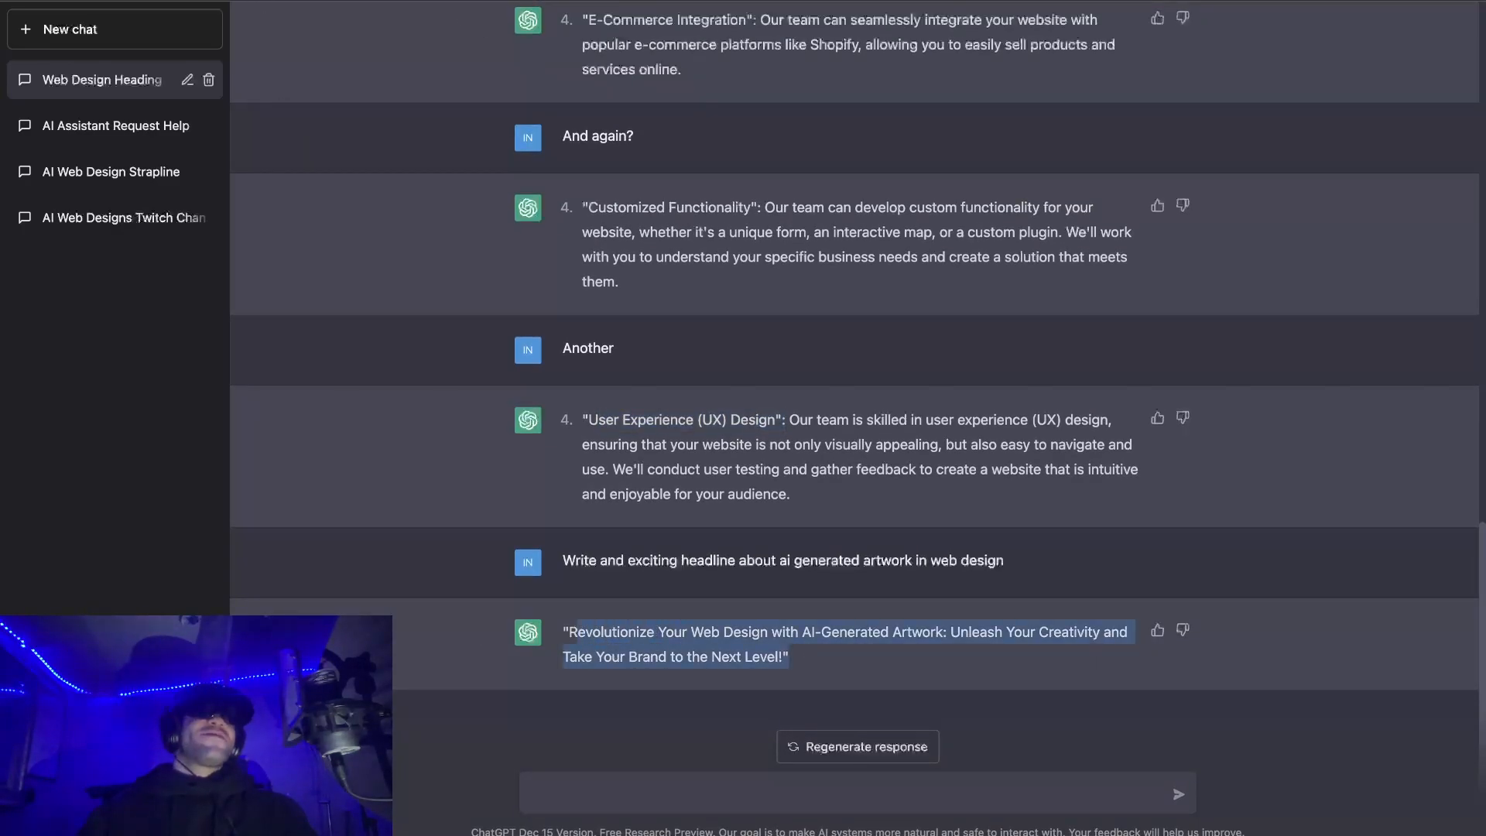
Return to the website preview and examine the AI-generated artwork section's headline and copy, the discount banner and the footer.
click(333, 1)
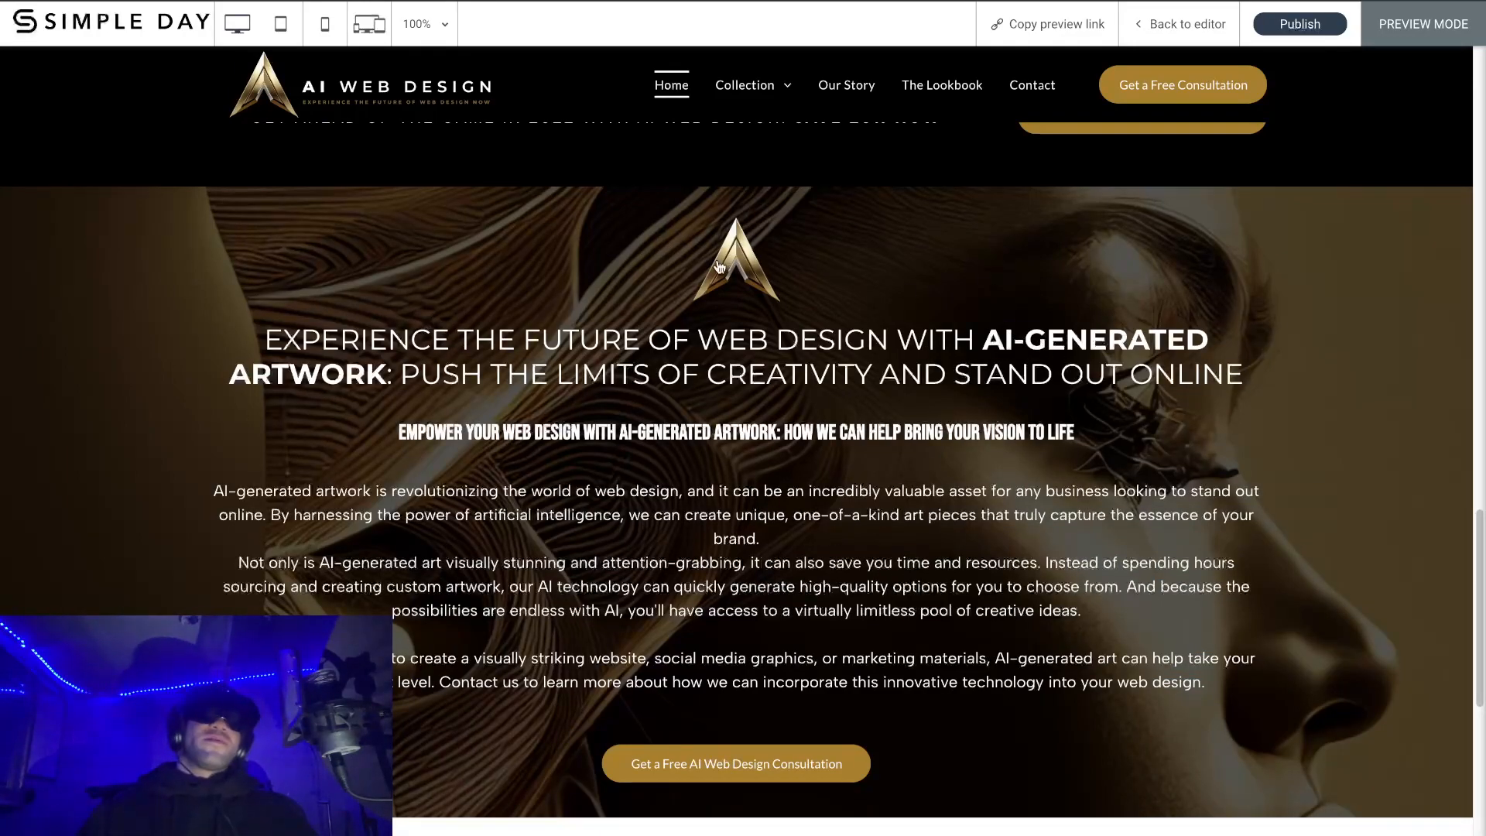
scroll(748, 654, up, 2)
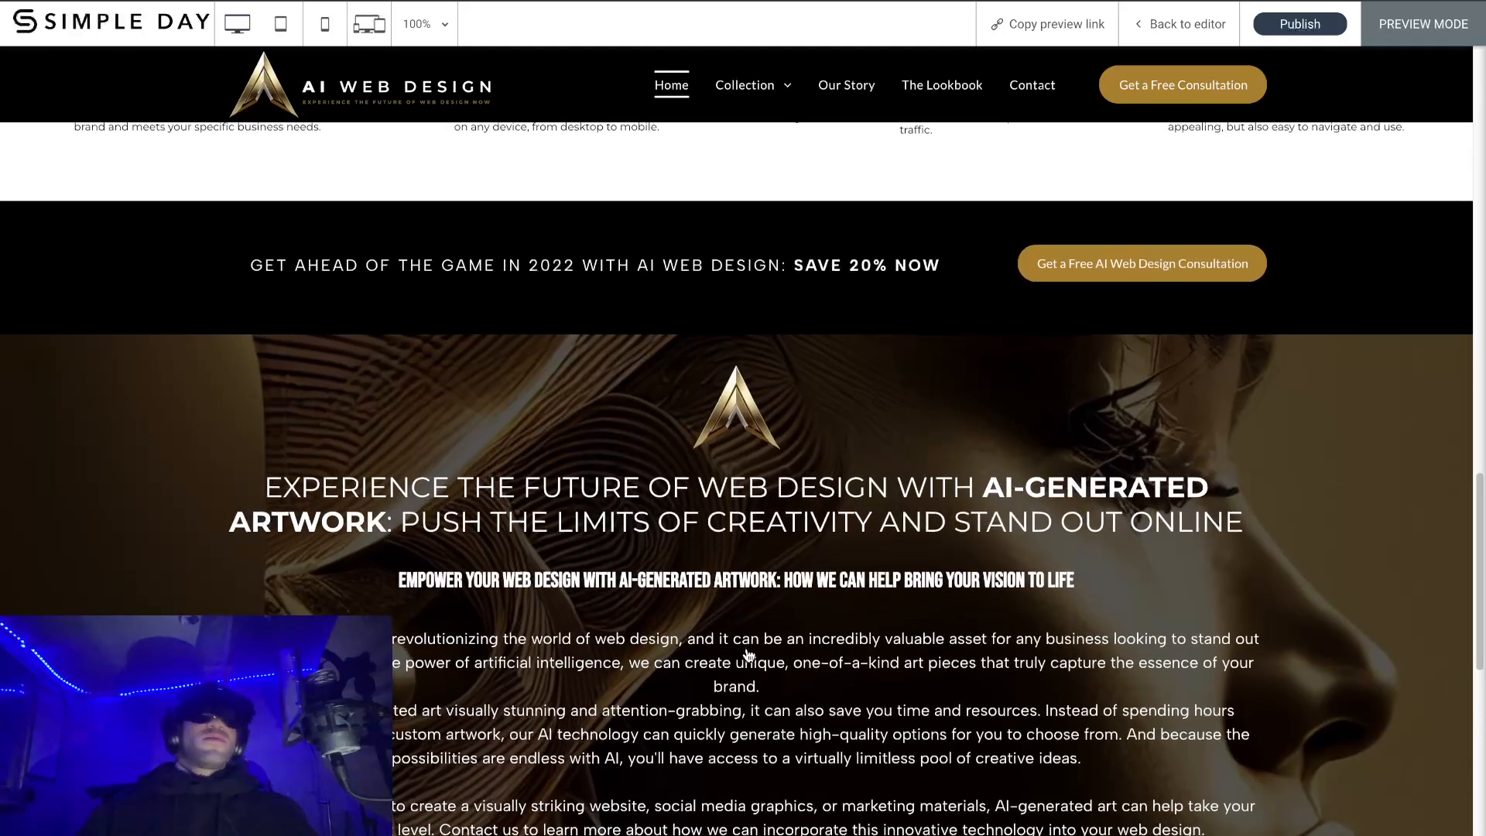
scroll(748, 654, down, 5)
scroll(748, 654, up, 8)
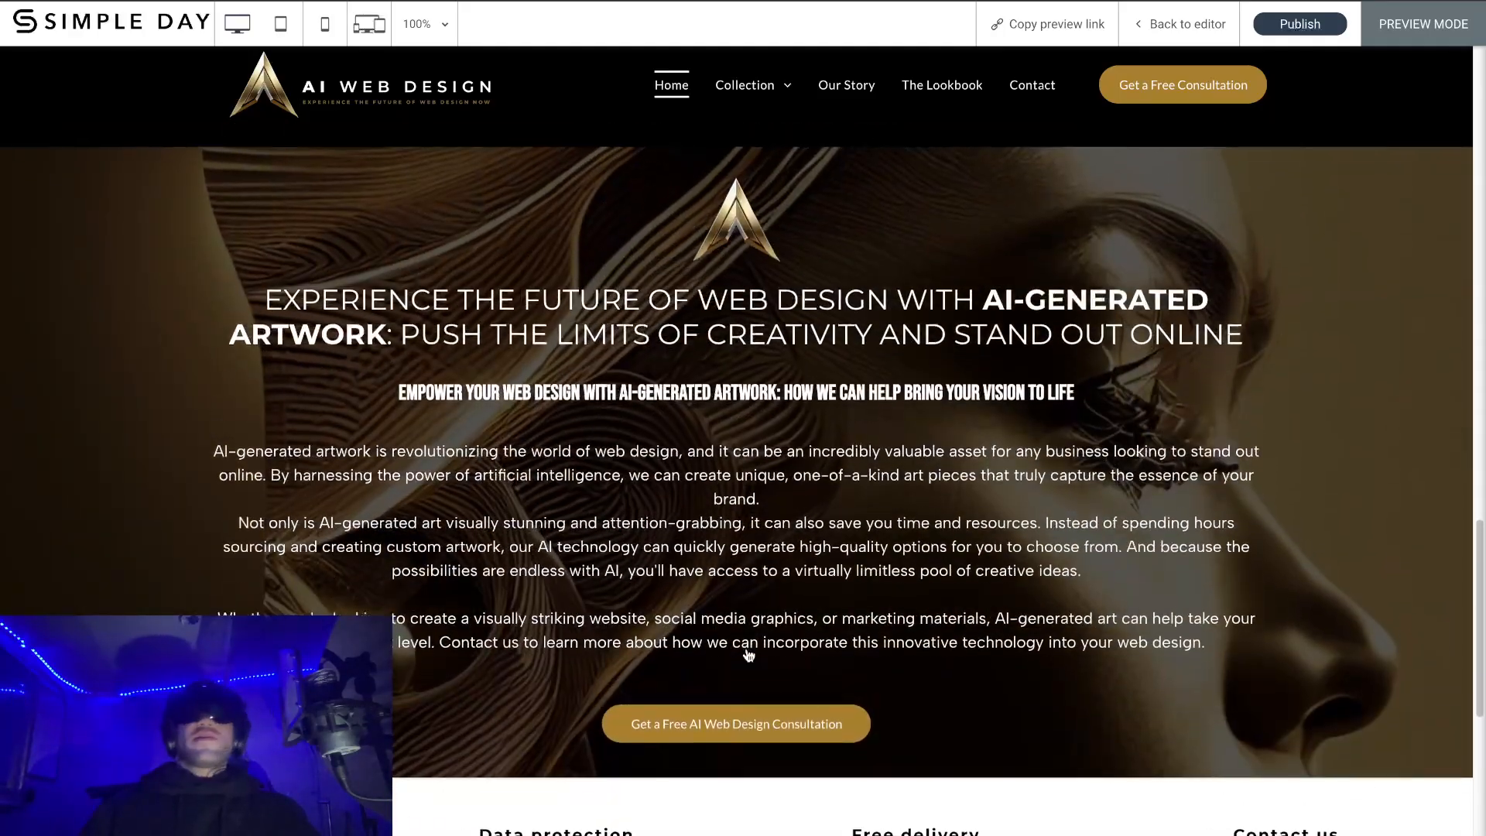
scroll(748, 654, down, 9)
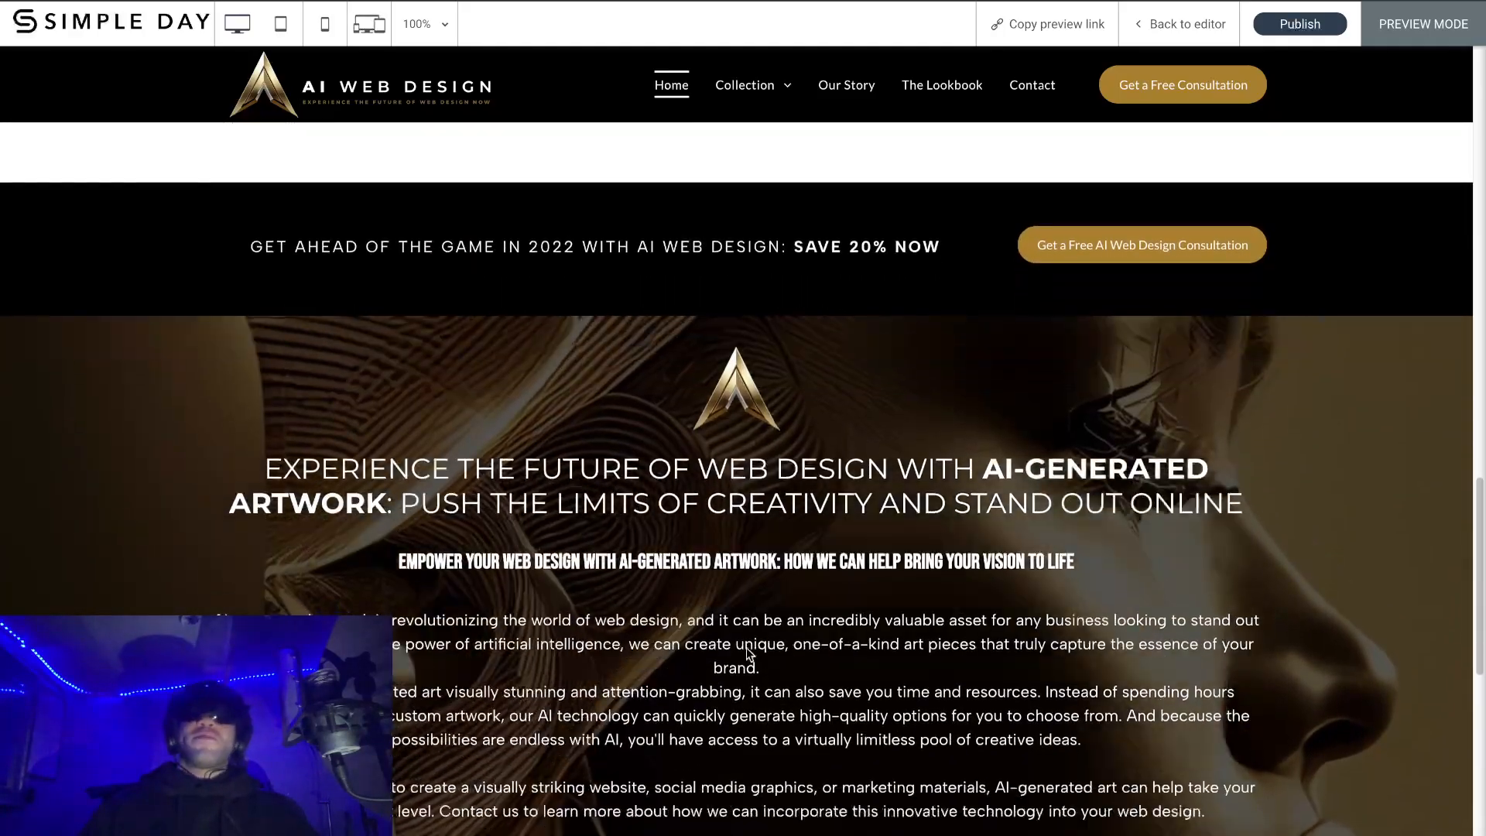
scroll(746, 654, up, 2)
scroll(747, 654, down, 5)
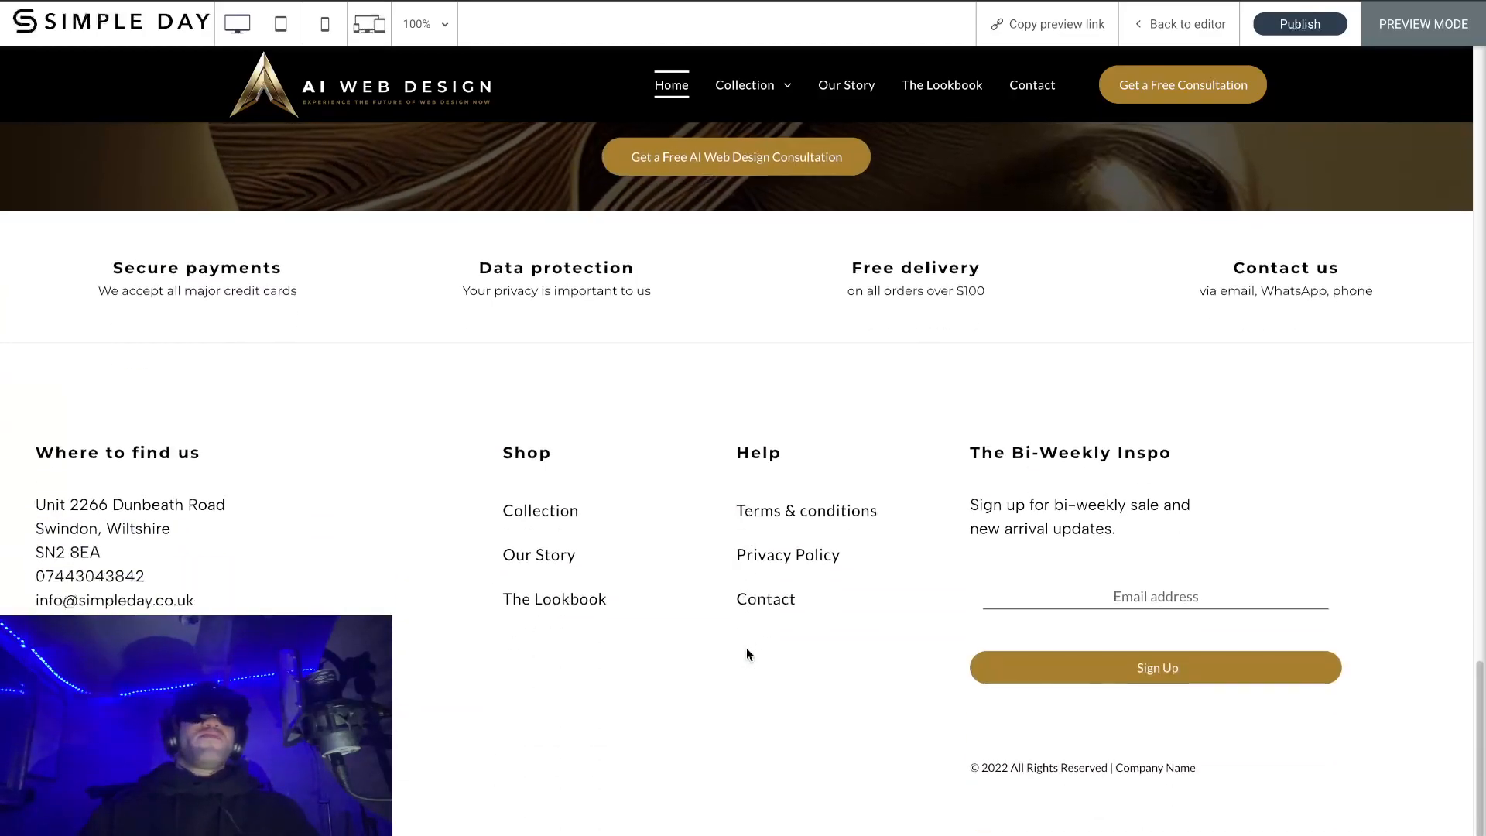
scroll(915, 478, up, 7)
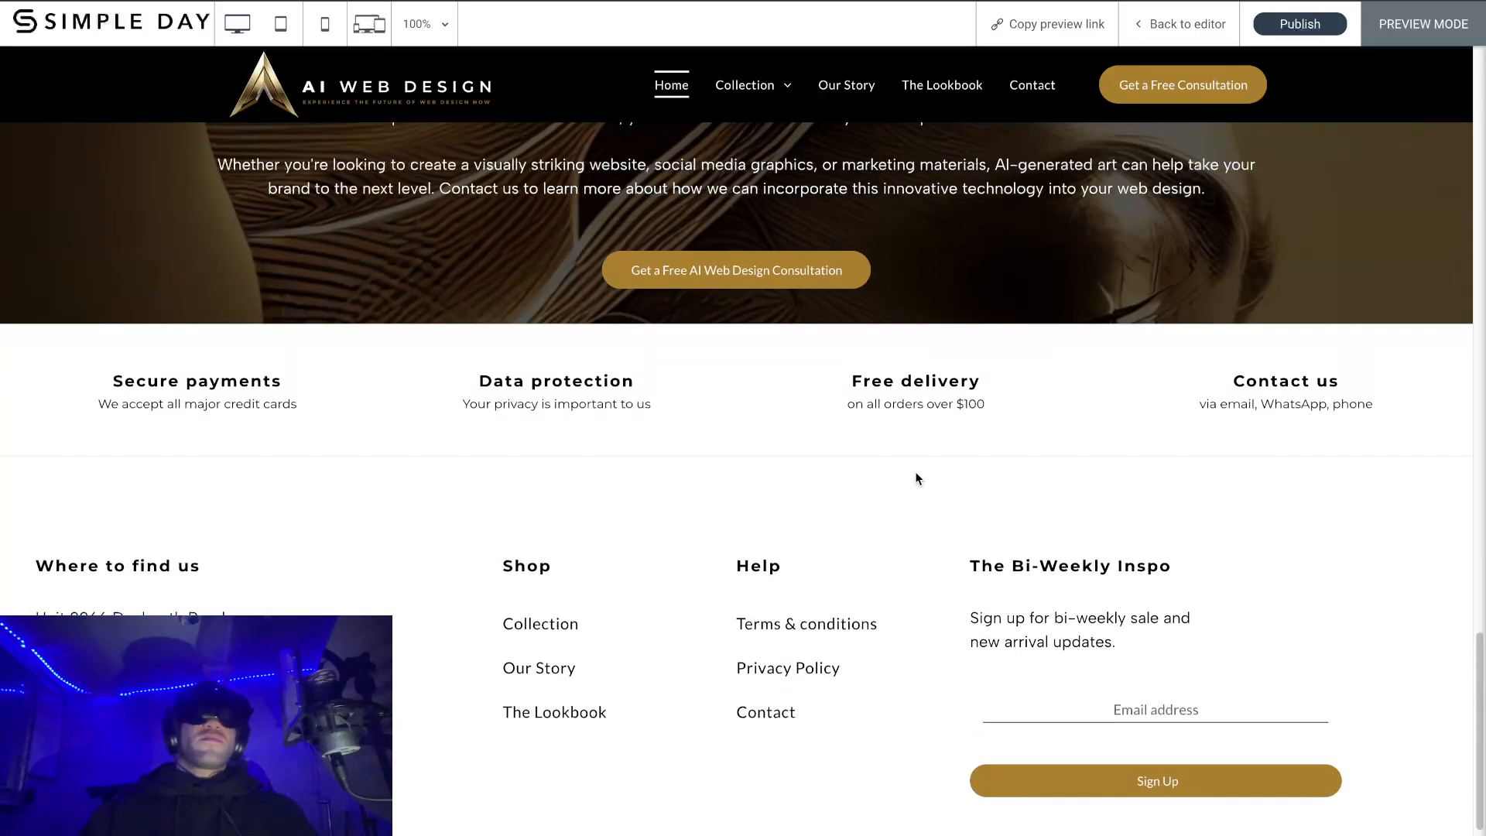
Look over the Home page from the hero down to the AI-generated artwork section, and return to the hero.
scroll(916, 477, up, 10)
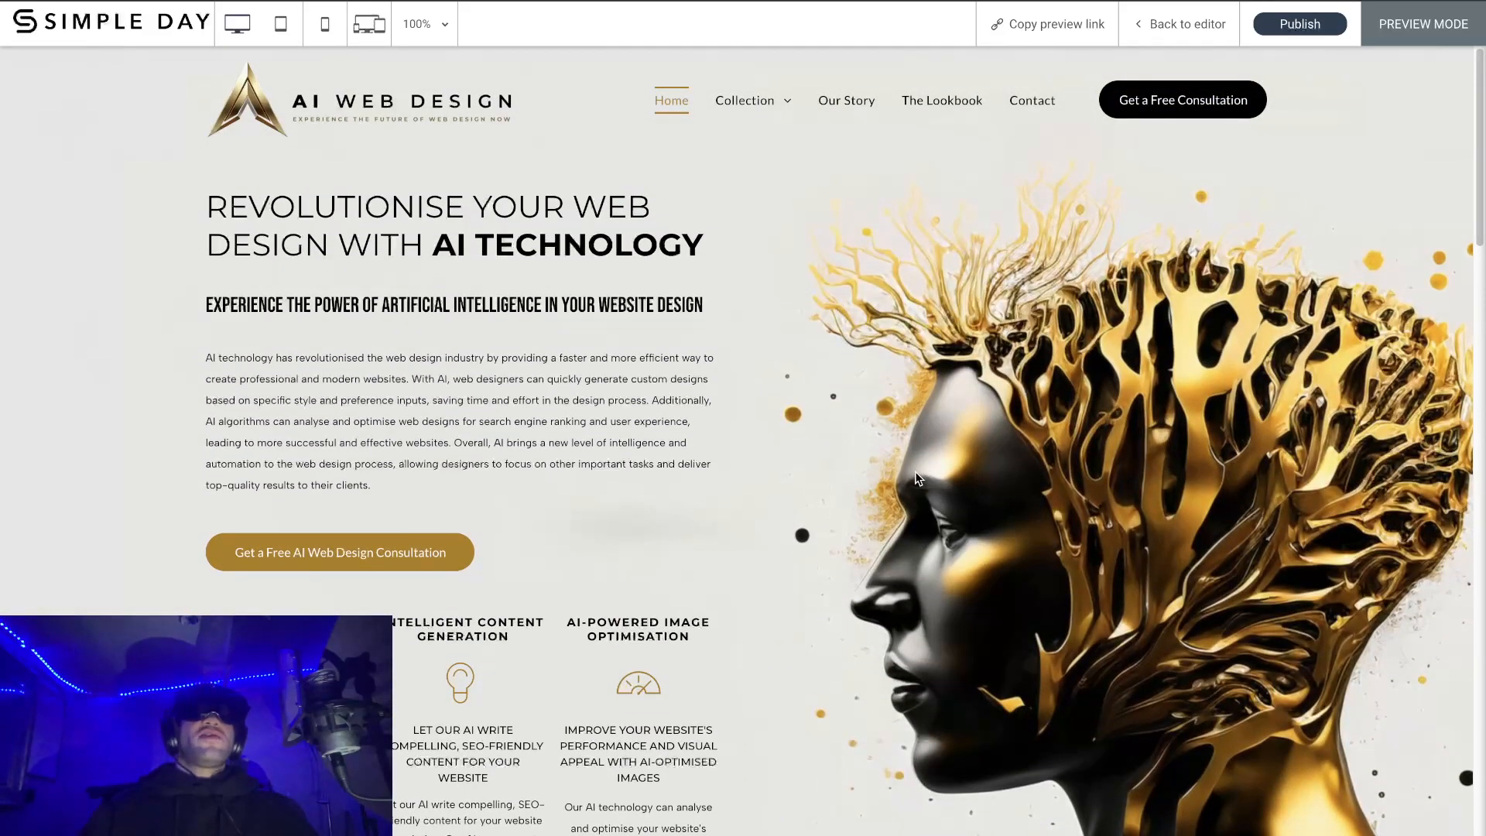
scroll(916, 478, down, 10)
scroll(918, 478, down, 3)
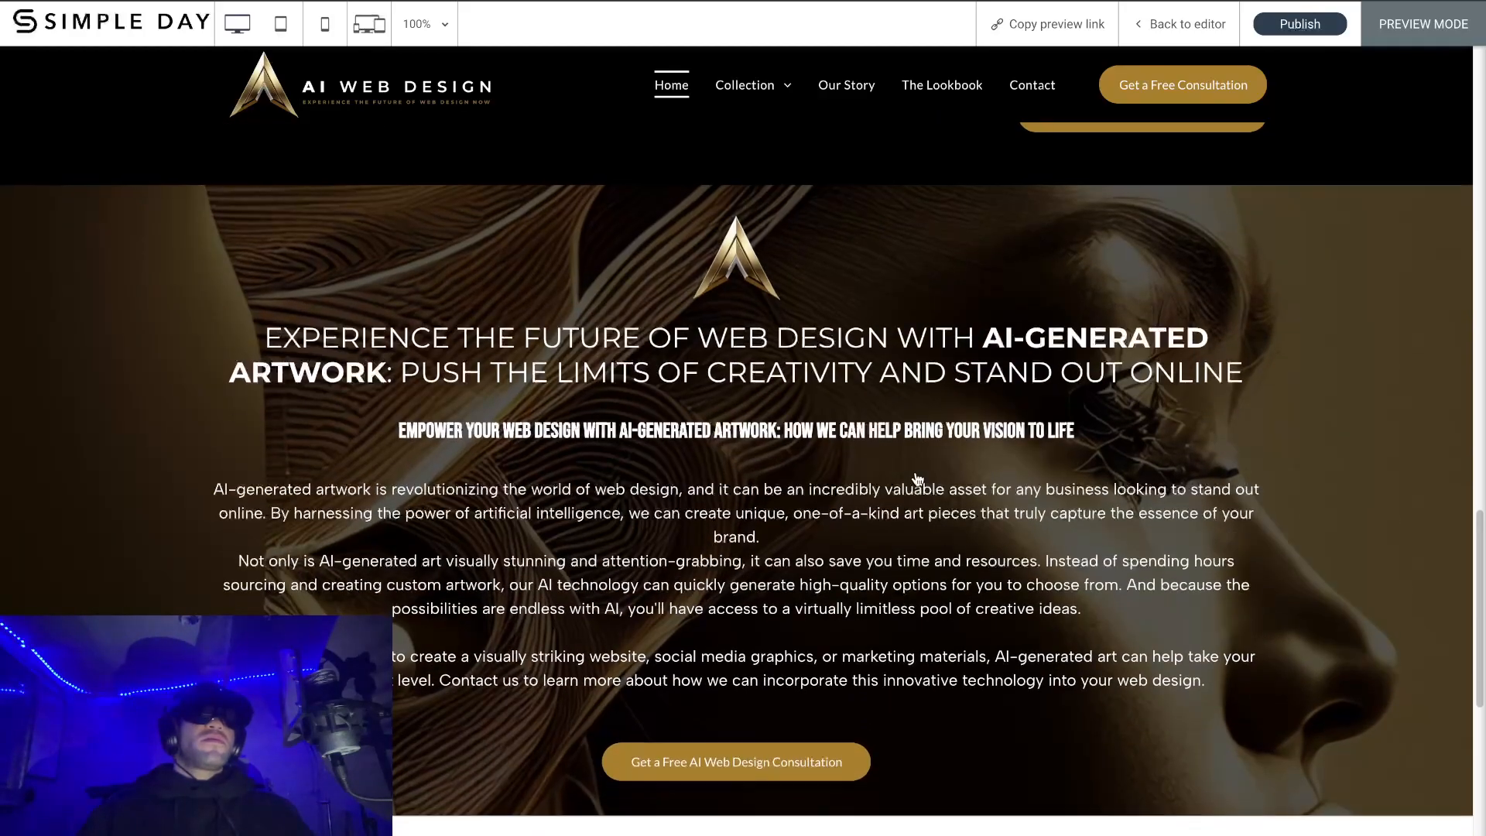
scroll(918, 479, up, 10)
scroll(915, 478, up, 1)
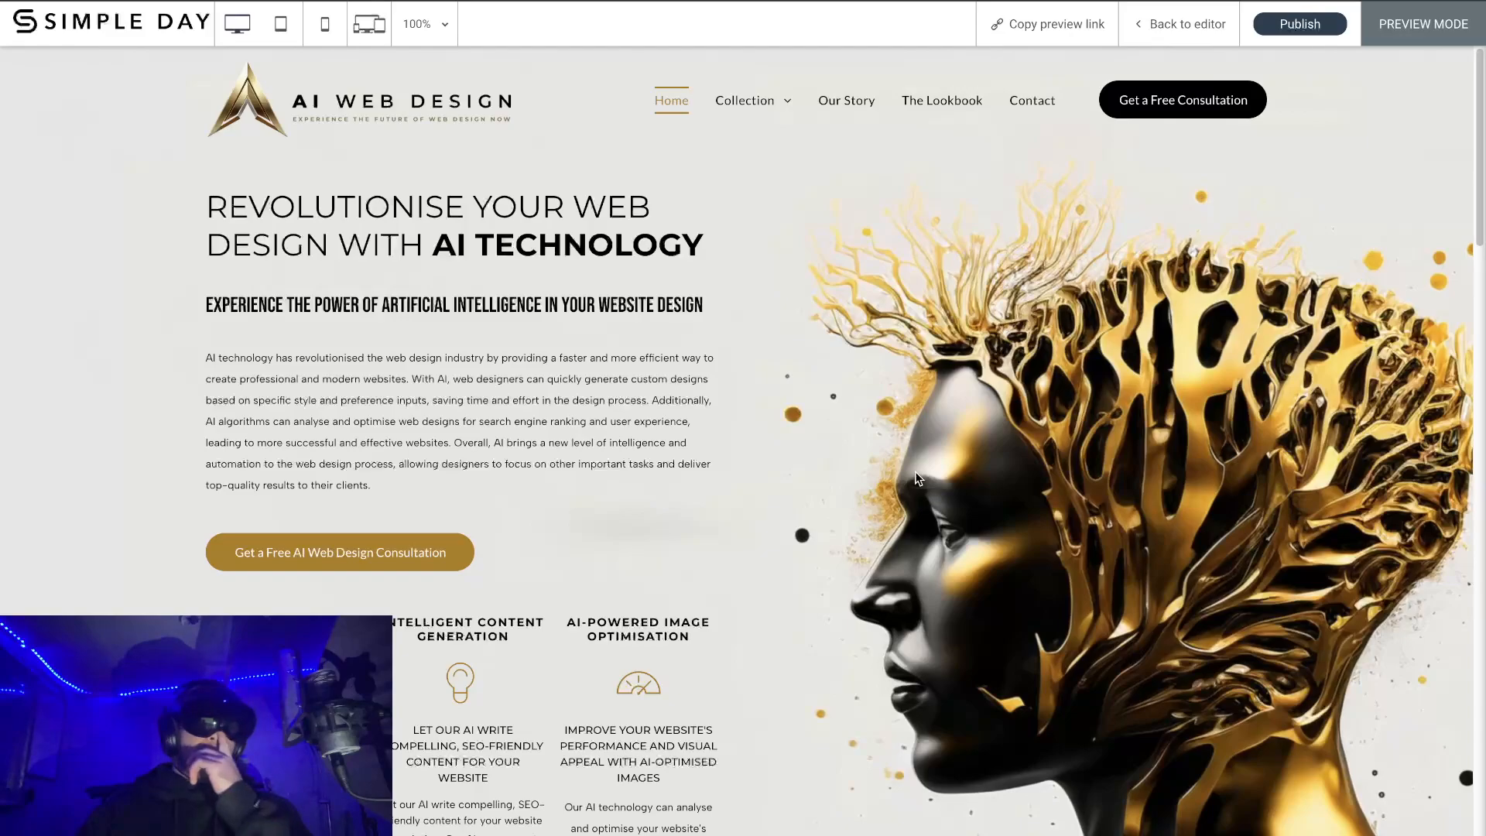
Review the homepage preview's hero features, service columns, discount banner and AI-generated artwork copy, and return to the hero.
scroll(919, 478, down, 1)
scroll(915, 477, down, 2)
scroll(915, 478, up, 2)
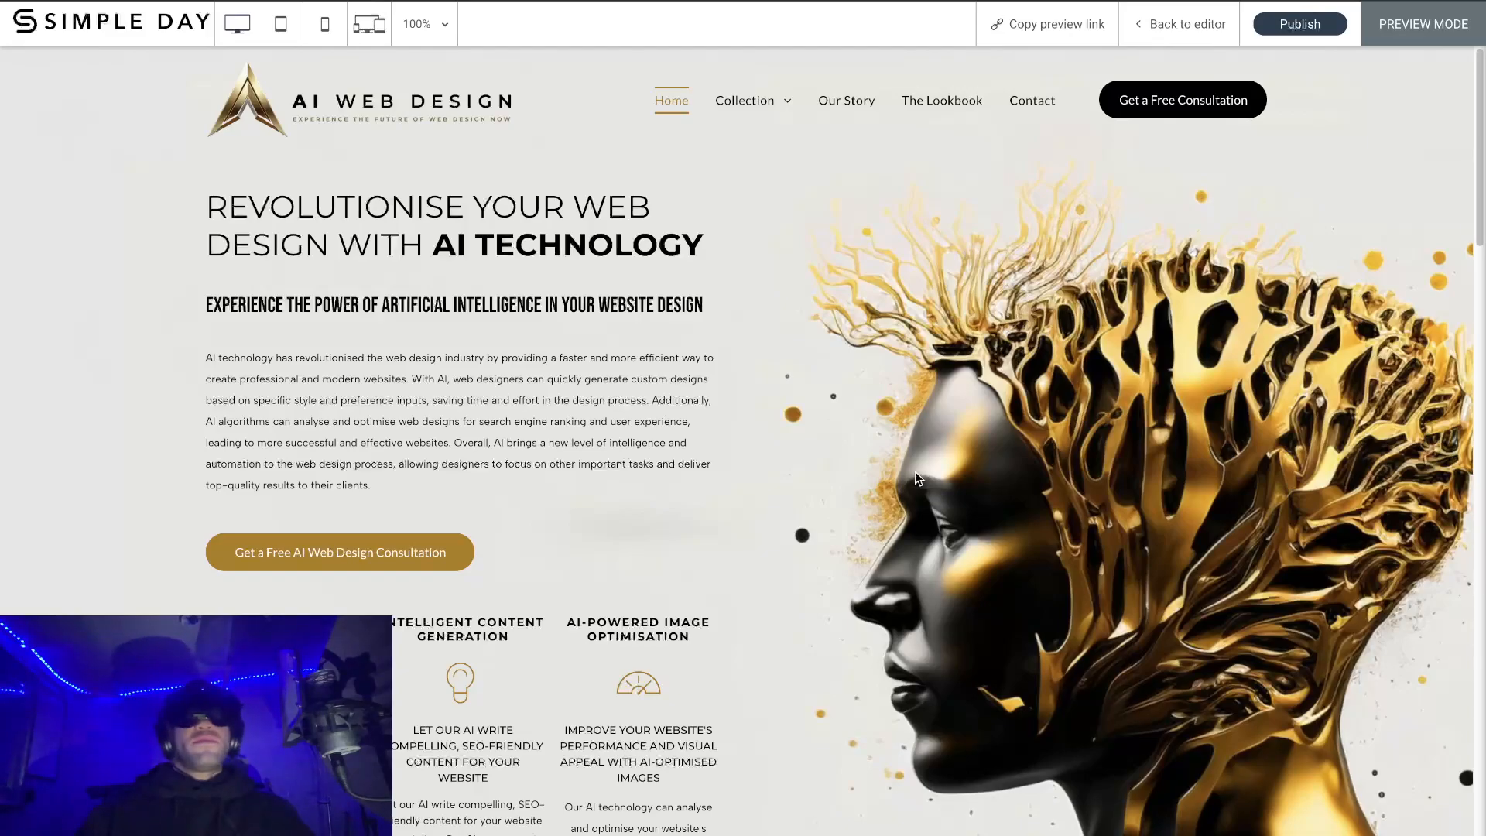
scroll(915, 478, down, 10)
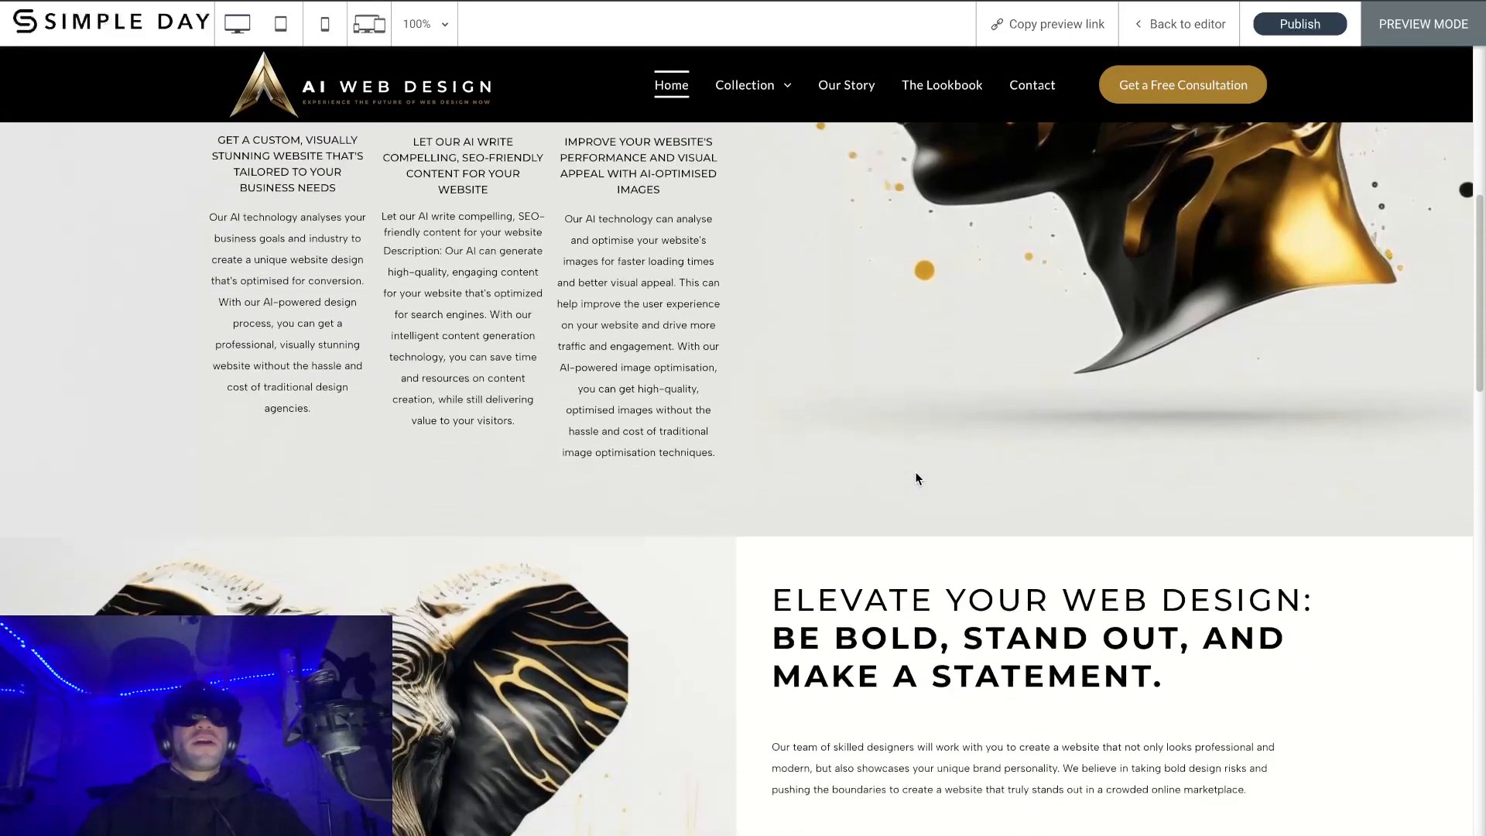
scroll(915, 478, down, 6)
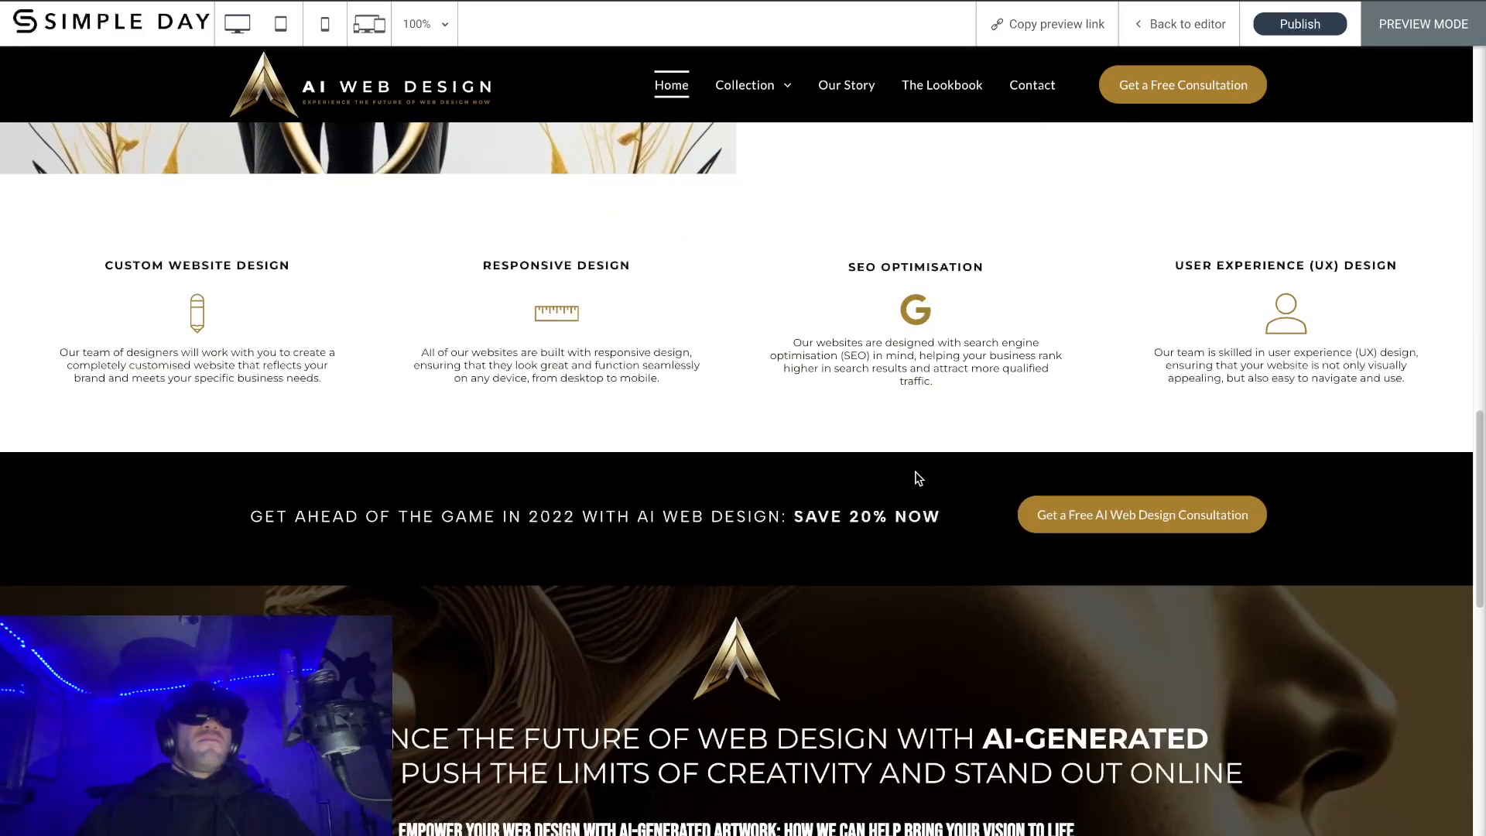
scroll(915, 477, down, 8)
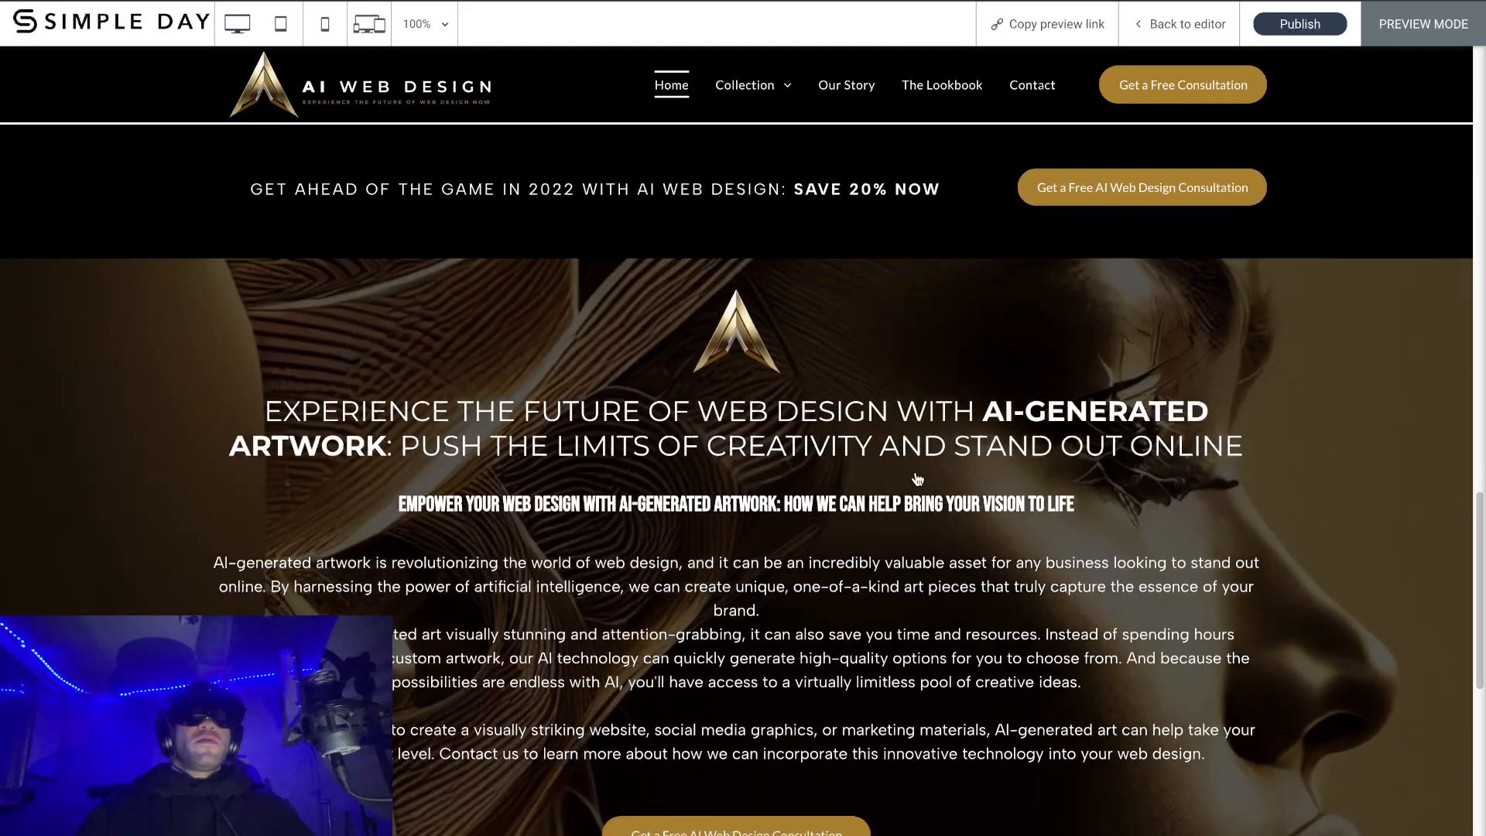
scroll(915, 478, up, 2)
scroll(918, 478, up, 15)
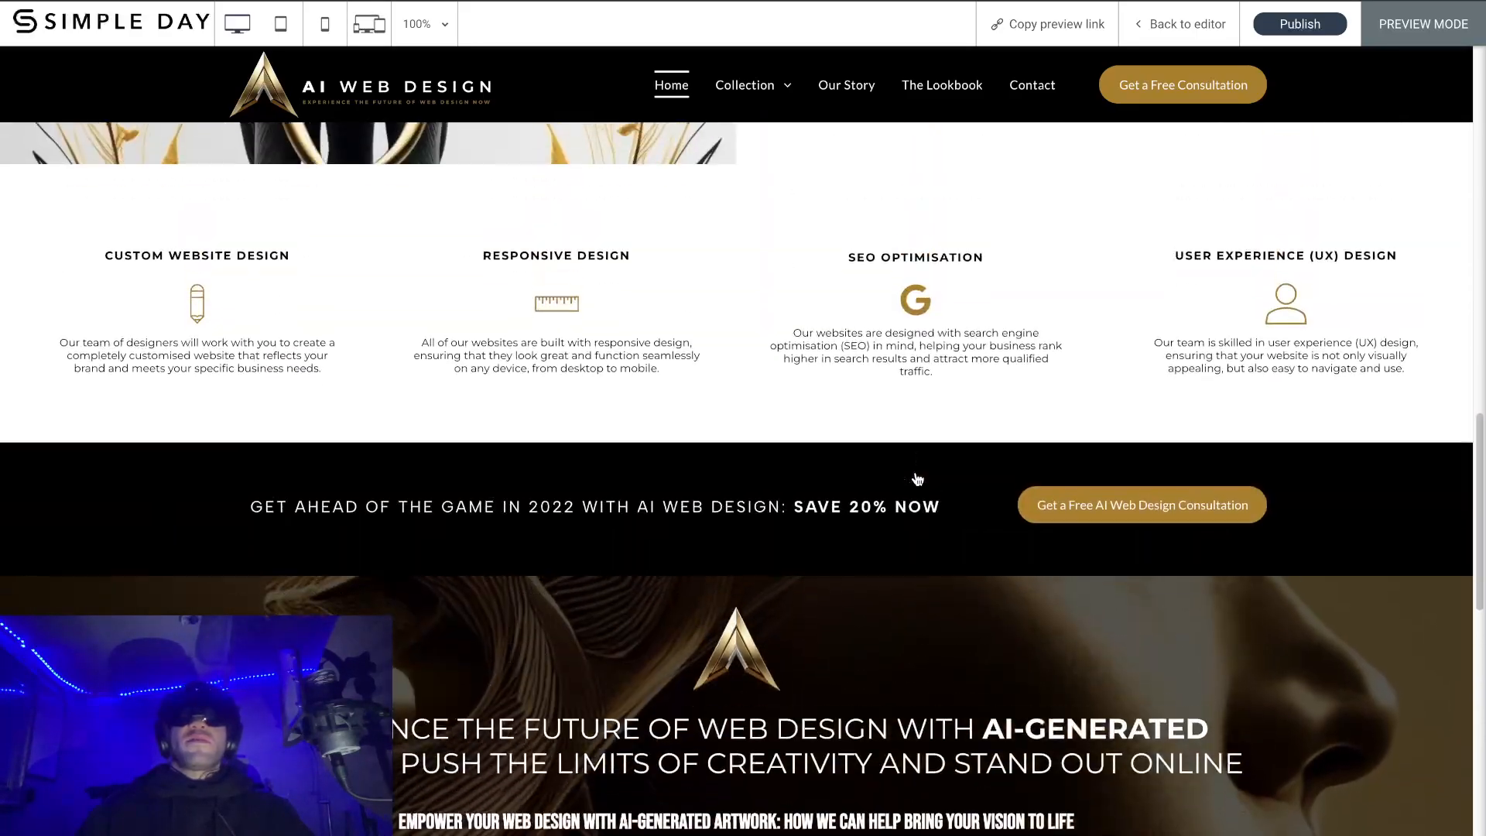
scroll(917, 478, up, 2)
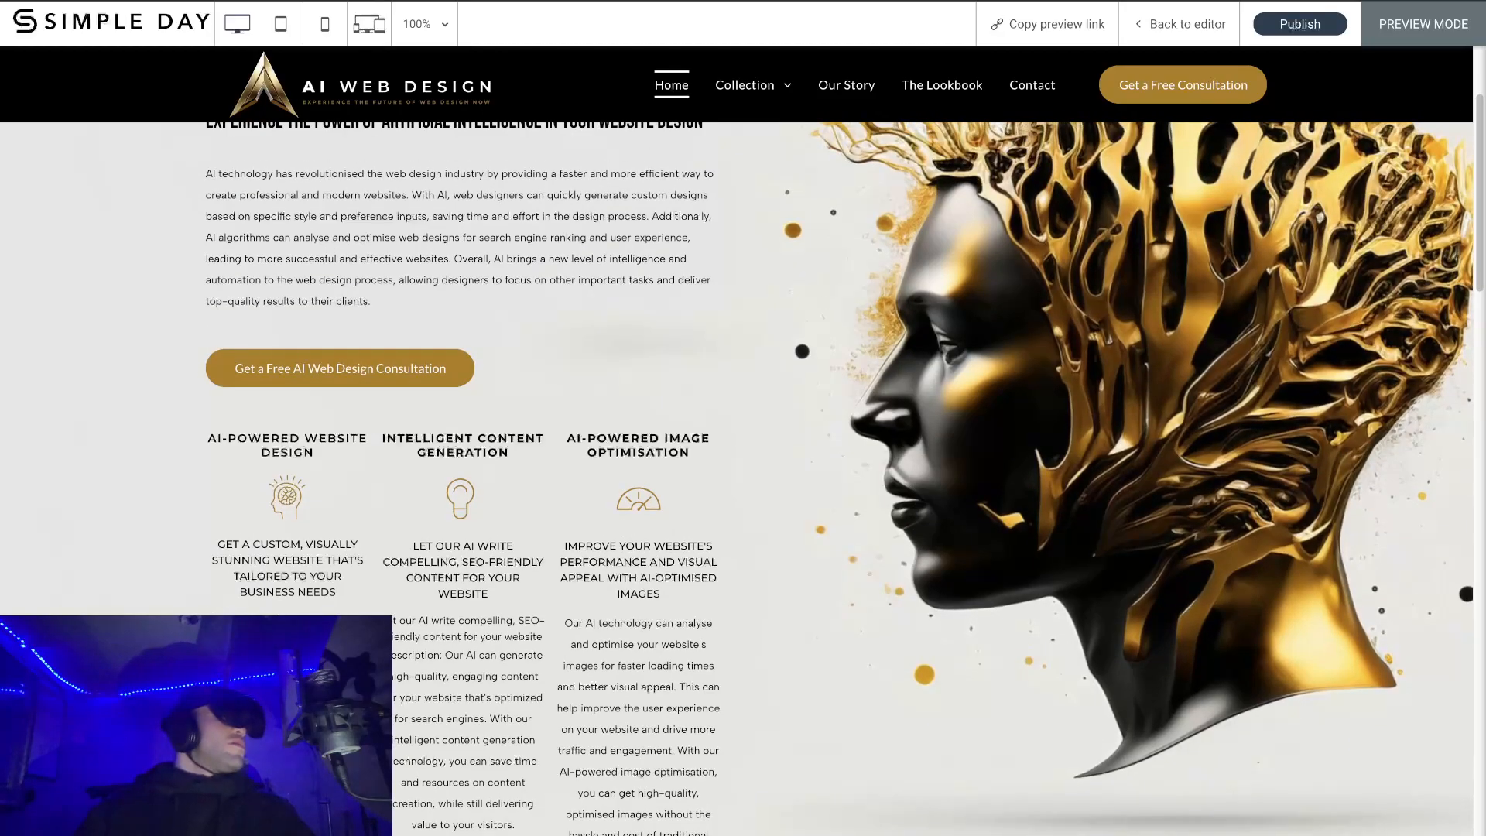
scroll(494, 456, up, 2)
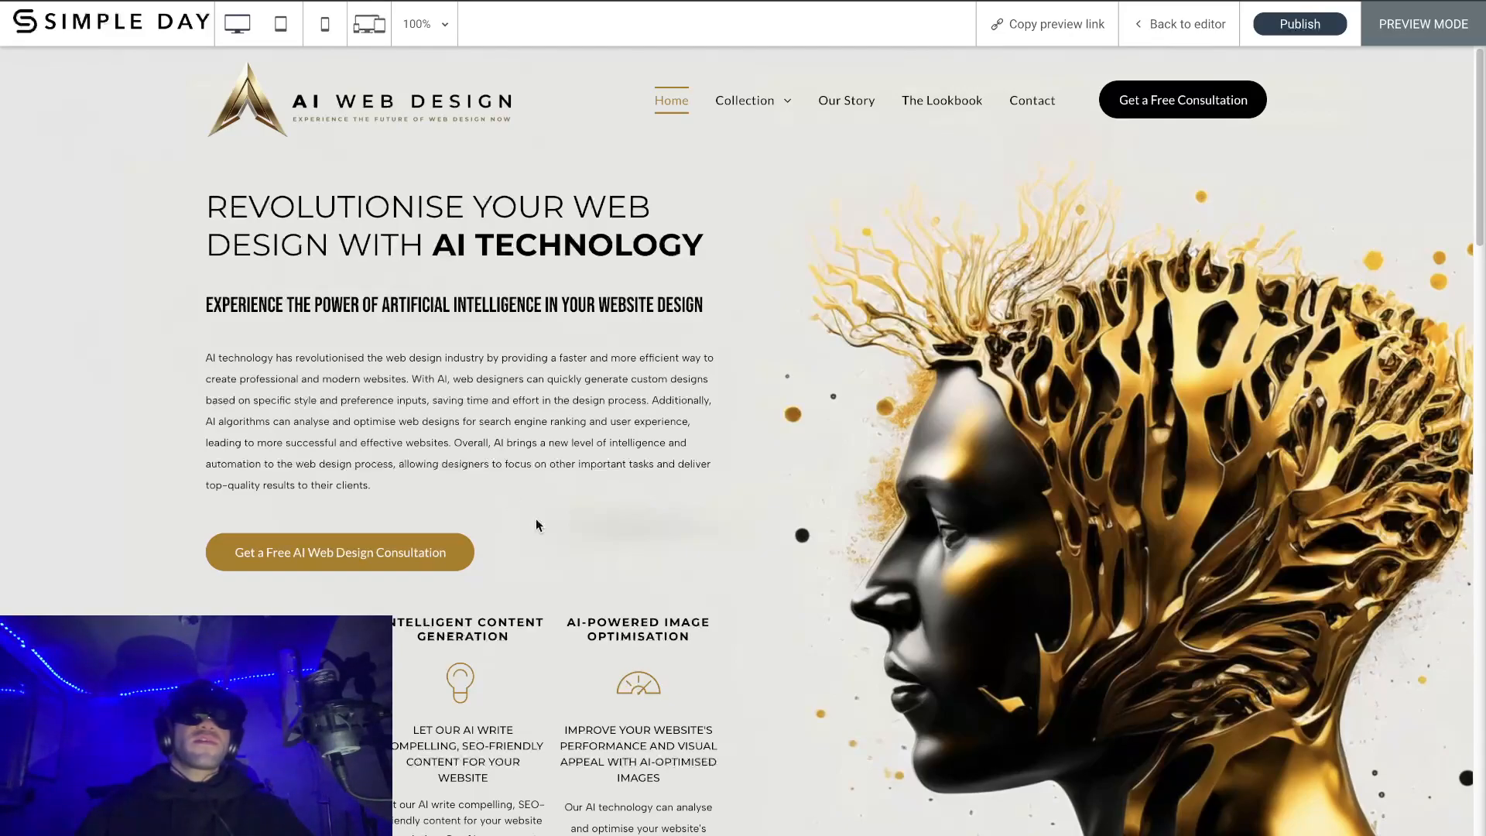
Examine the homepage's complete layout once more, from the elephant section to the artwork section's consultation button, ending back at the hero.
scroll(536, 520, down, 4)
scroll(538, 526, down, 8)
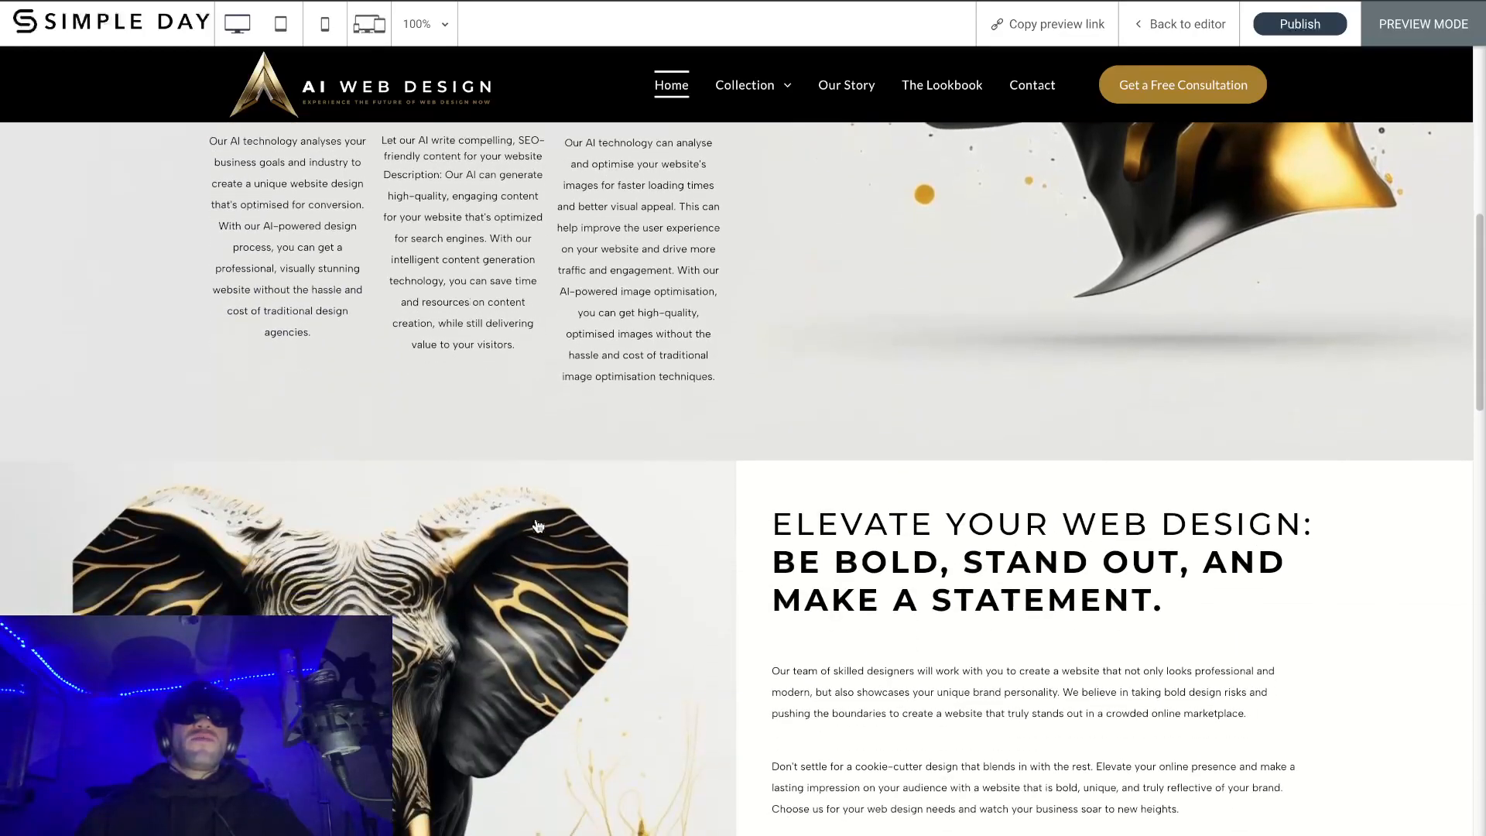
scroll(538, 526, down, 10)
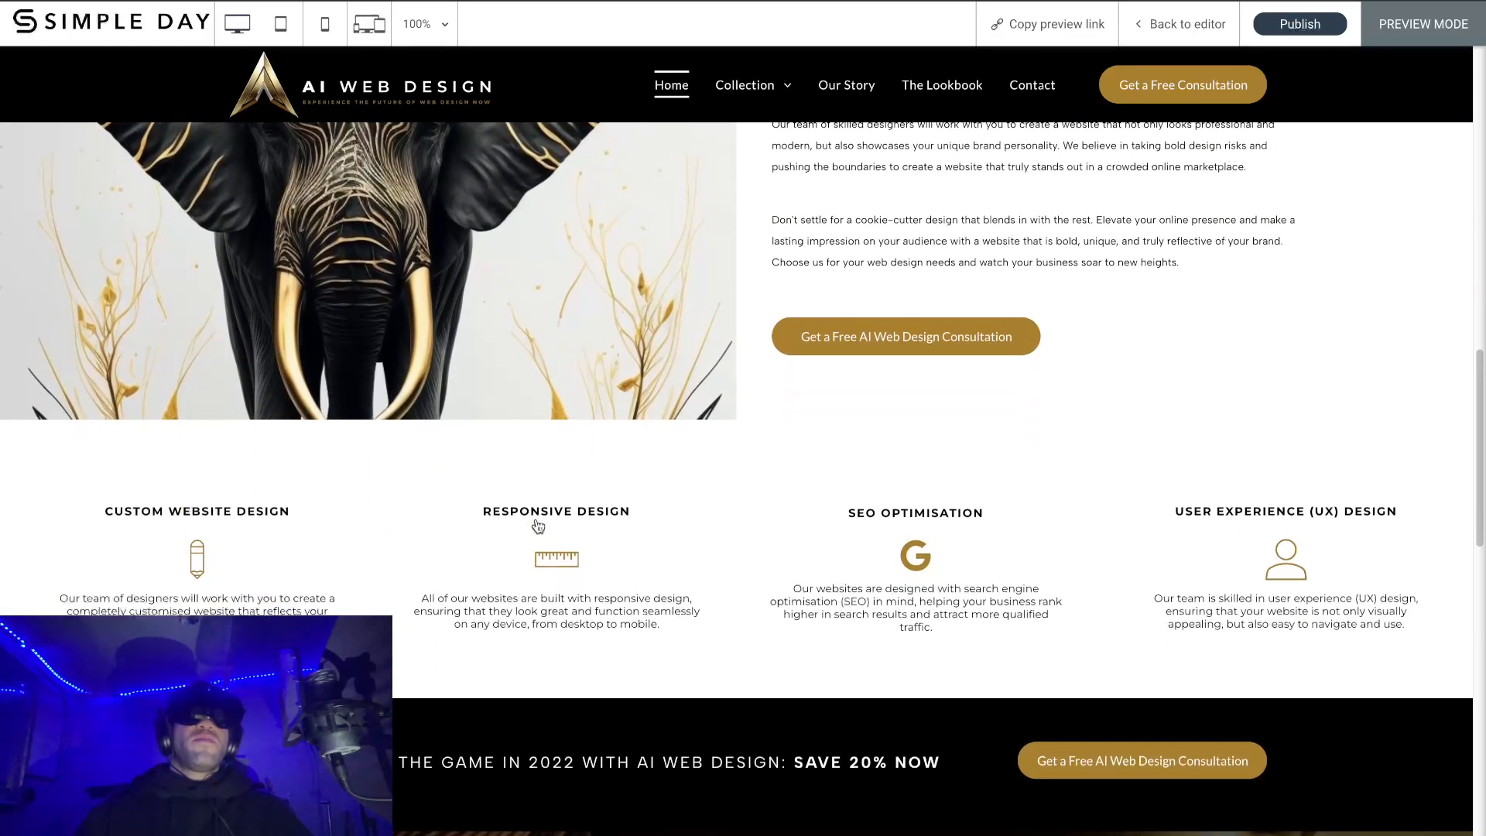
scroll(538, 526, down, 1)
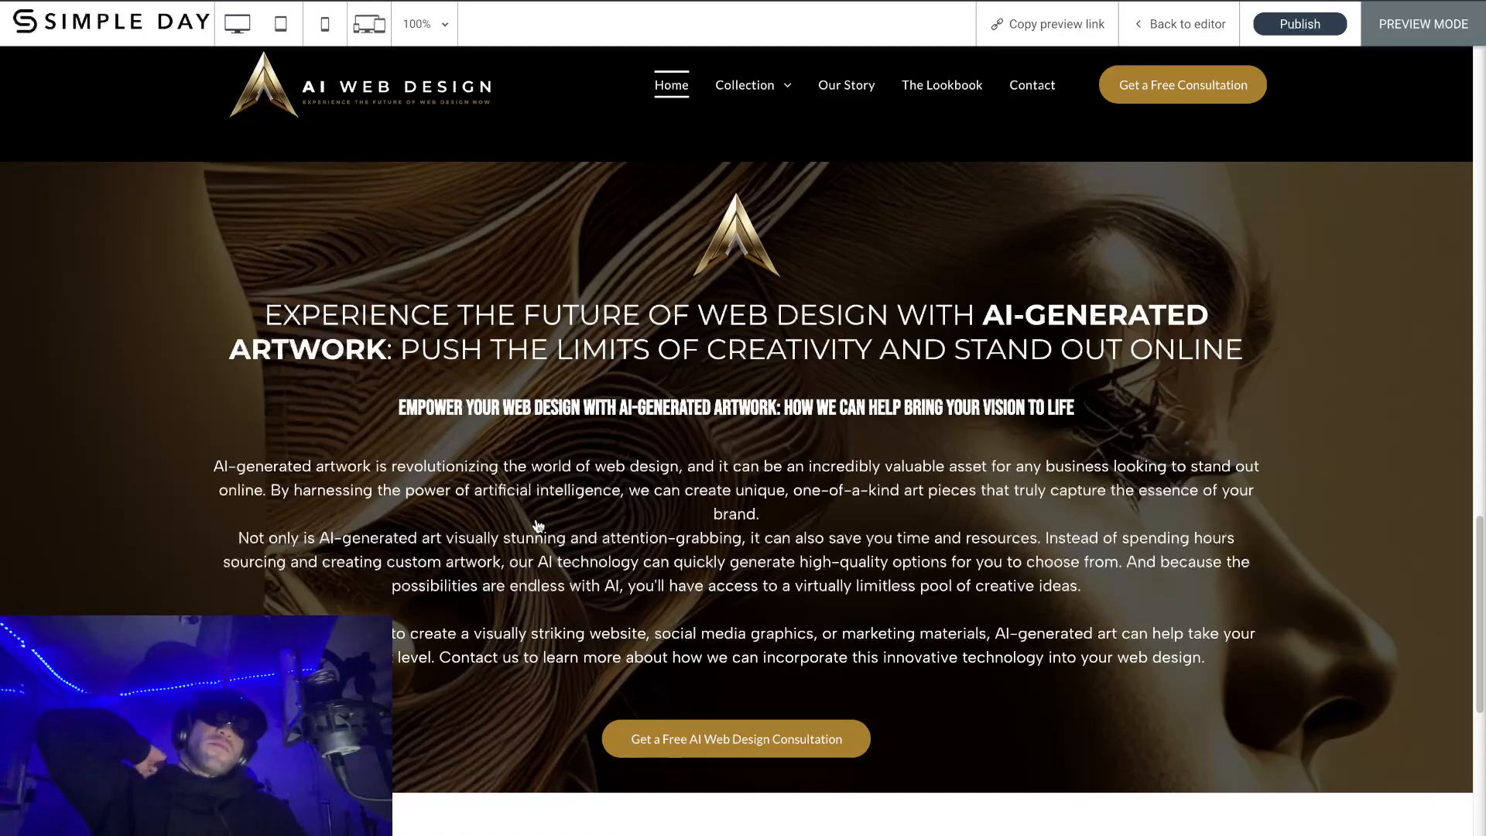
scroll(538, 527, up, 11)
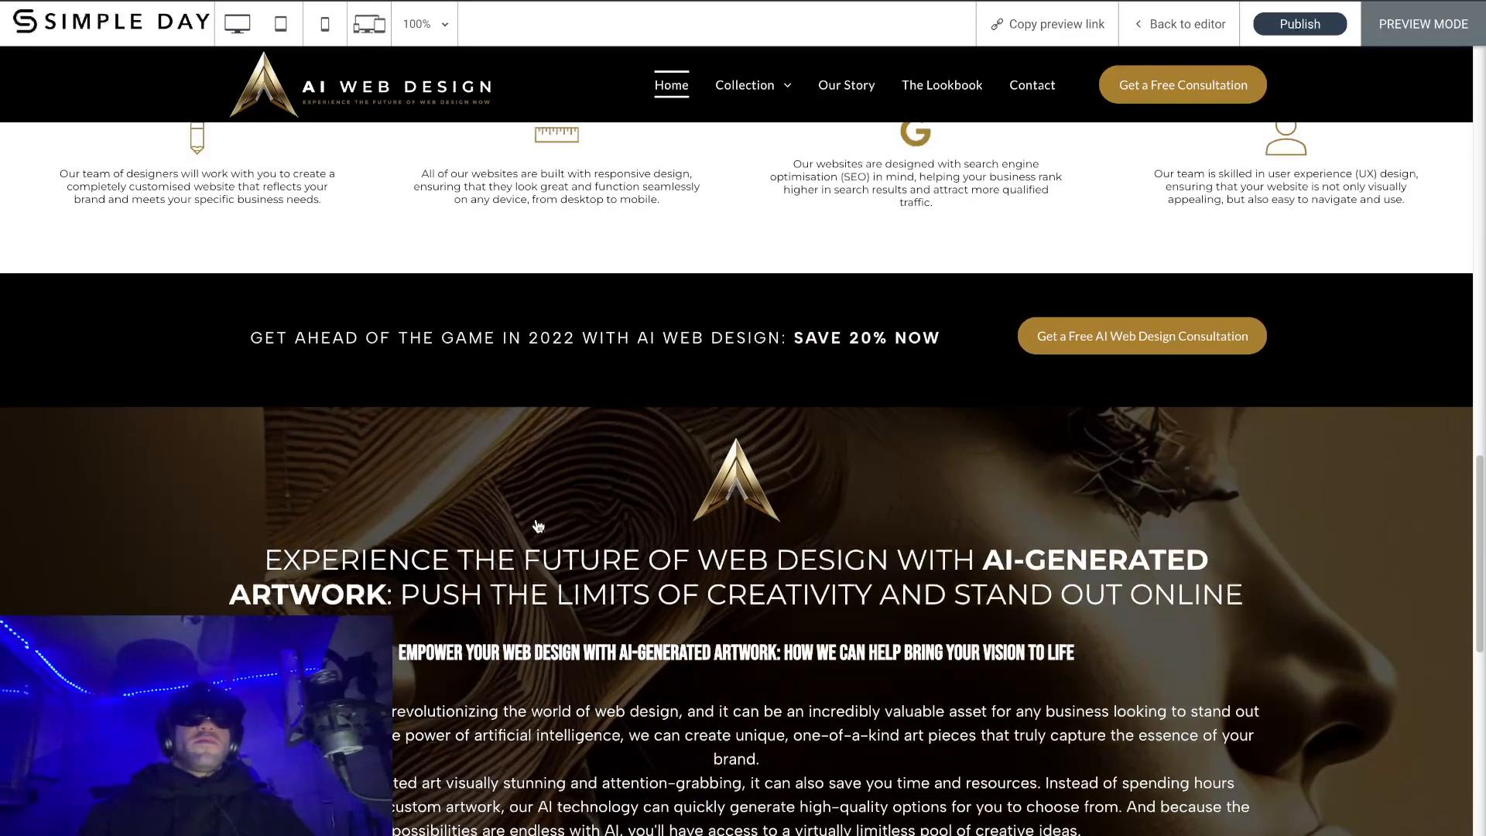
scroll(538, 526, up, 15)
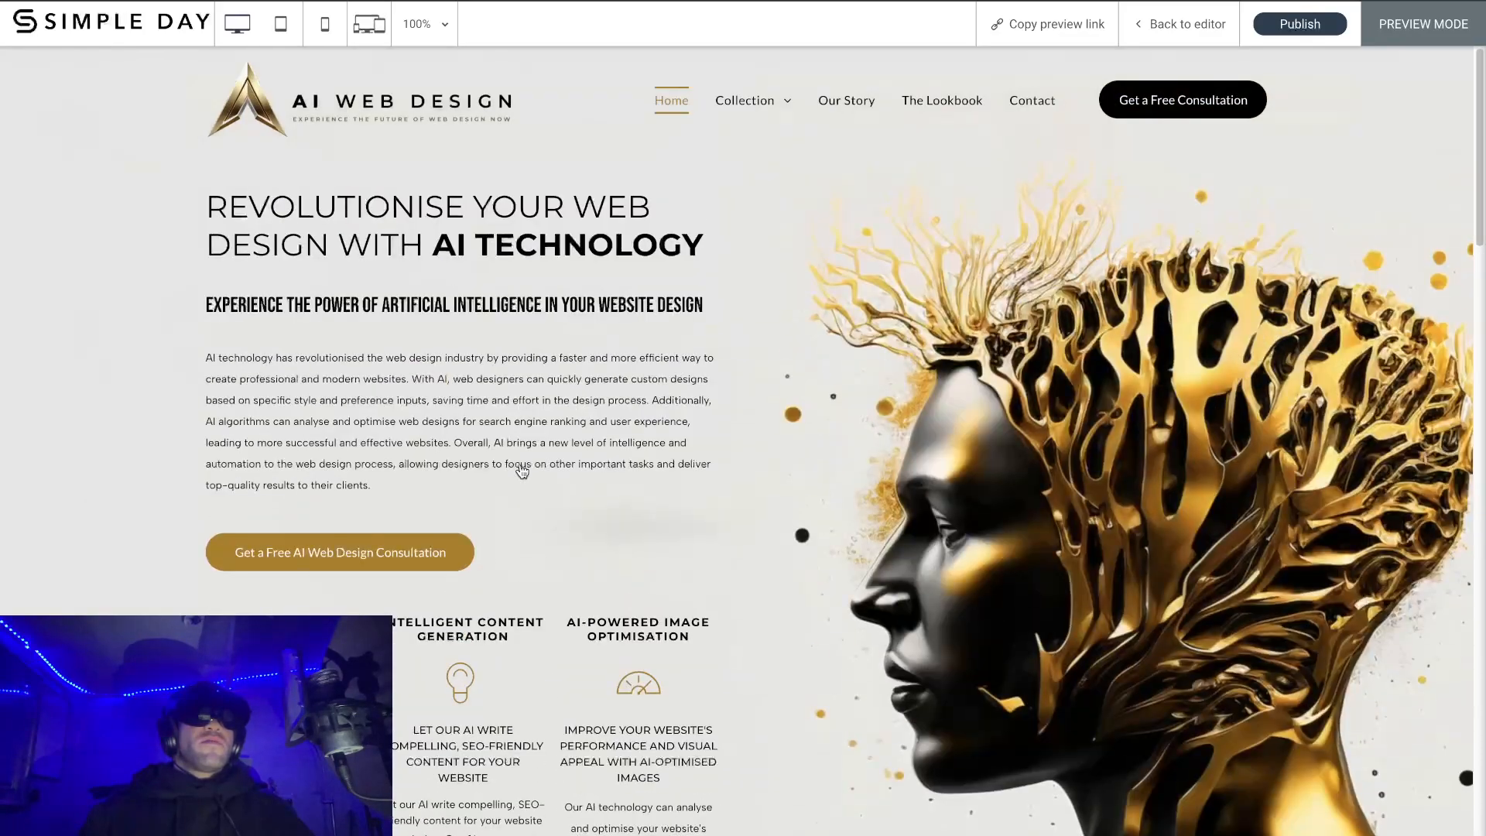